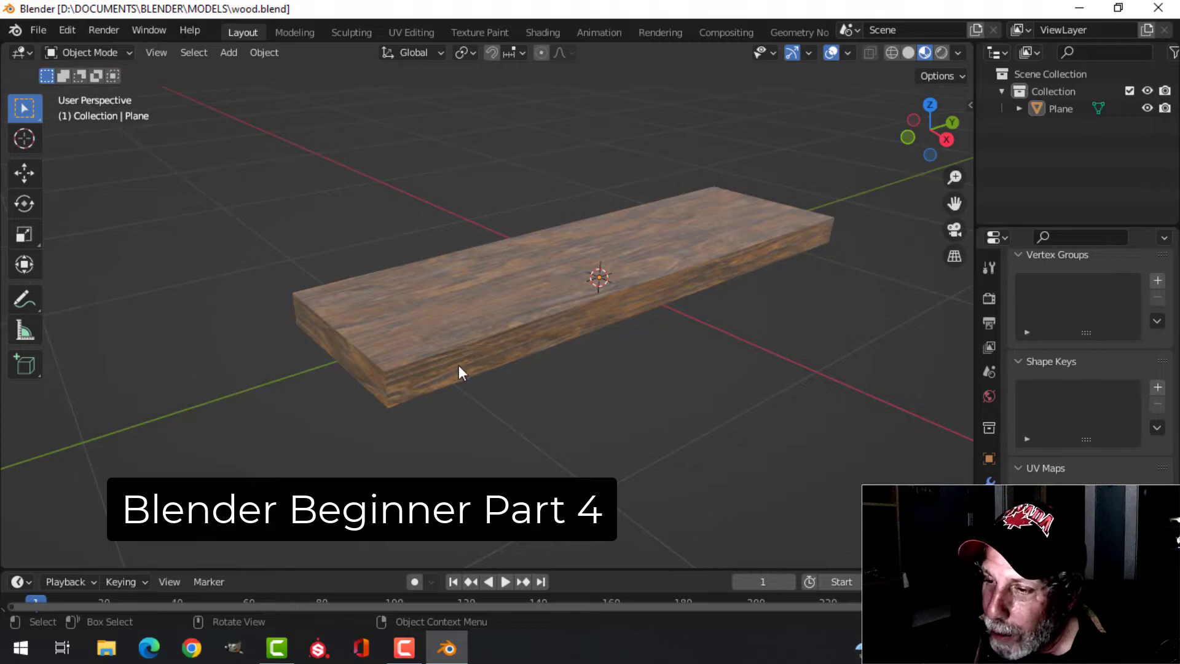
# - Duplicate the plank and place the copy, Plane.001, beside the original
pyautogui.scroll(1, 550, 332)
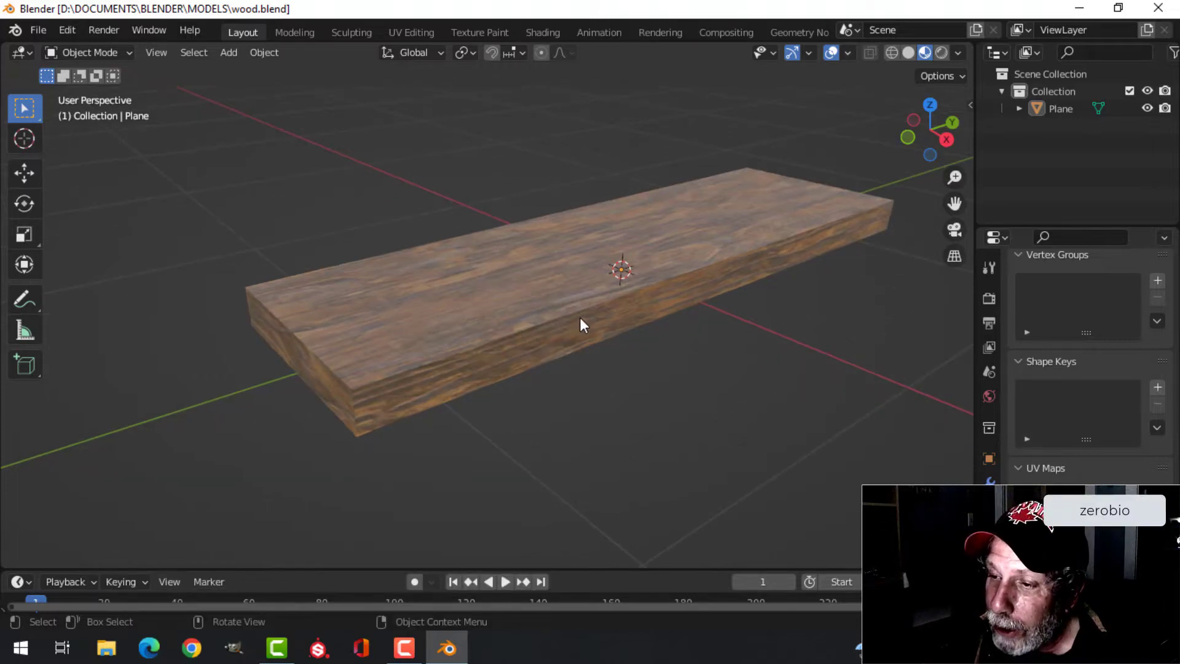
pyautogui.moveTo(582, 319); pyautogui.dragTo(581, 279, button='middle')
pyautogui.click(452, 307)
pyautogui.moveTo(451, 307); pyautogui.dragTo(584, 309, button='middle')
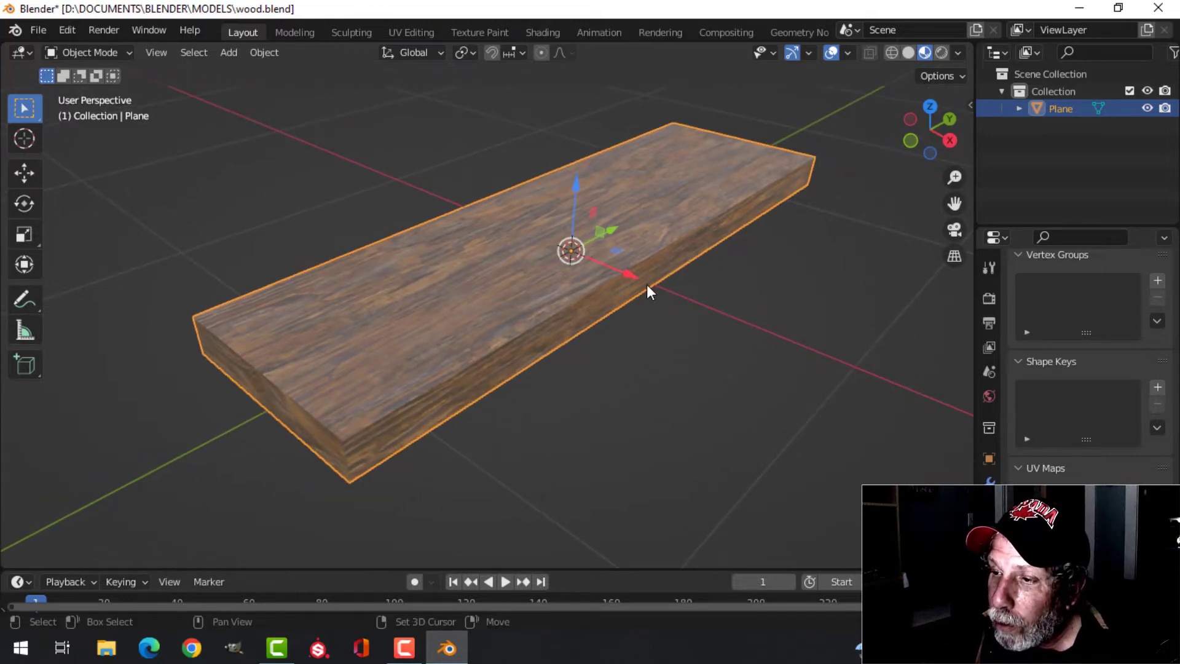
pyautogui.moveTo(647, 285)
pyautogui.mouseDown(button='middle')
pyautogui.moveTo(644, 256)
pyautogui.moveTo(639, 286)
pyautogui.mouseUp(button='middle')
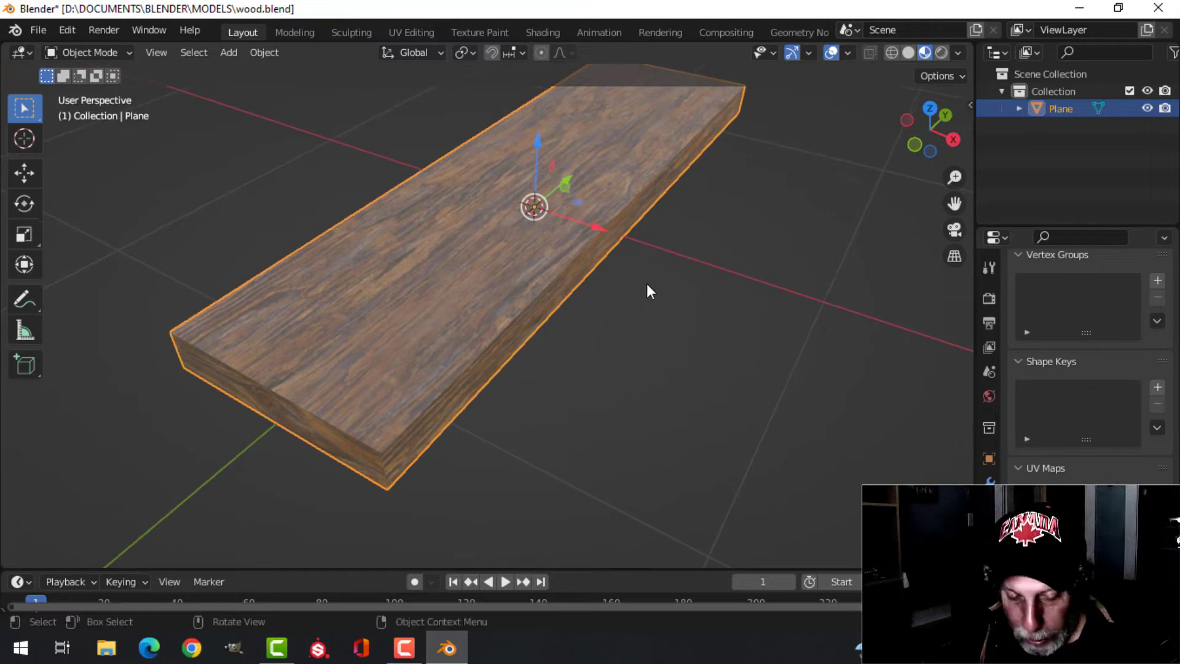
pyautogui.hotkey('shift', 'd')
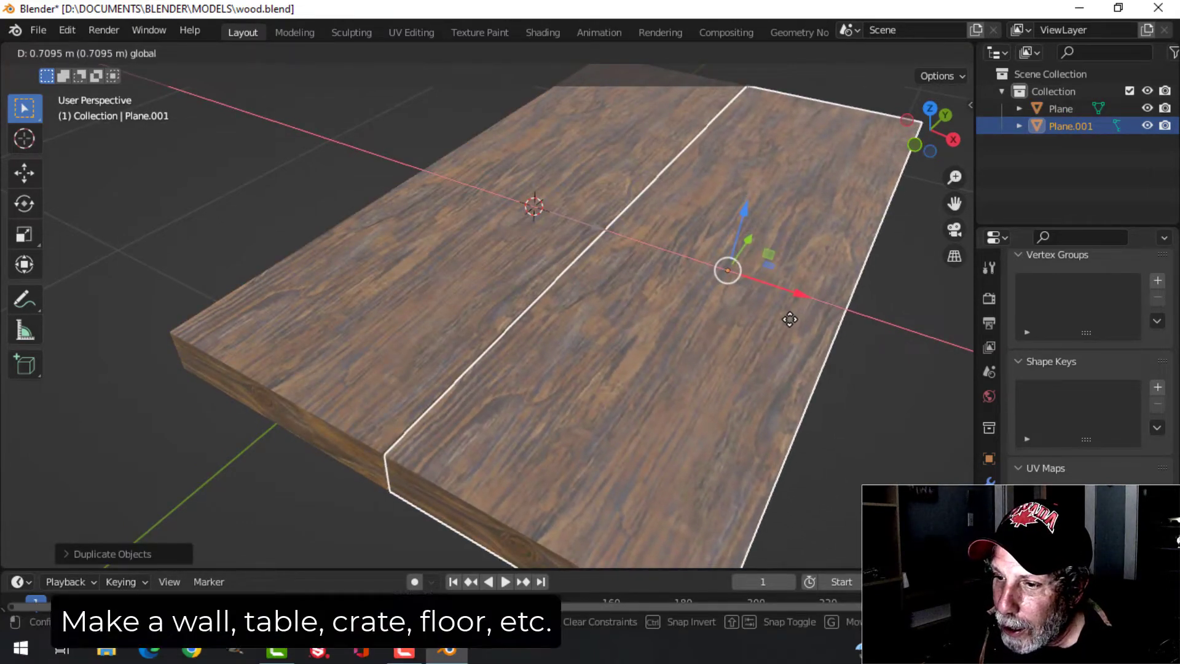
pyautogui.click(789, 320)
pyautogui.moveTo(789, 320); pyautogui.dragTo(733, 320, button='middle')
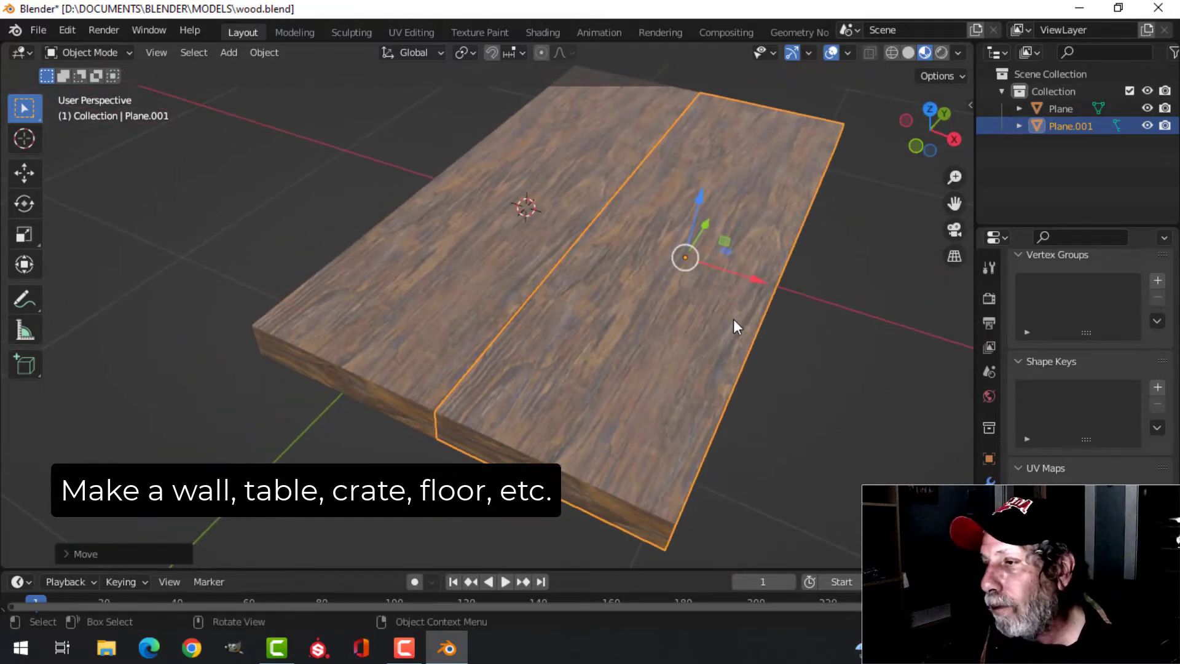
# - Add a Bevel modifier to the original Plane with Amount 0.01 m and 3 segments
pyautogui.click(453, 305)
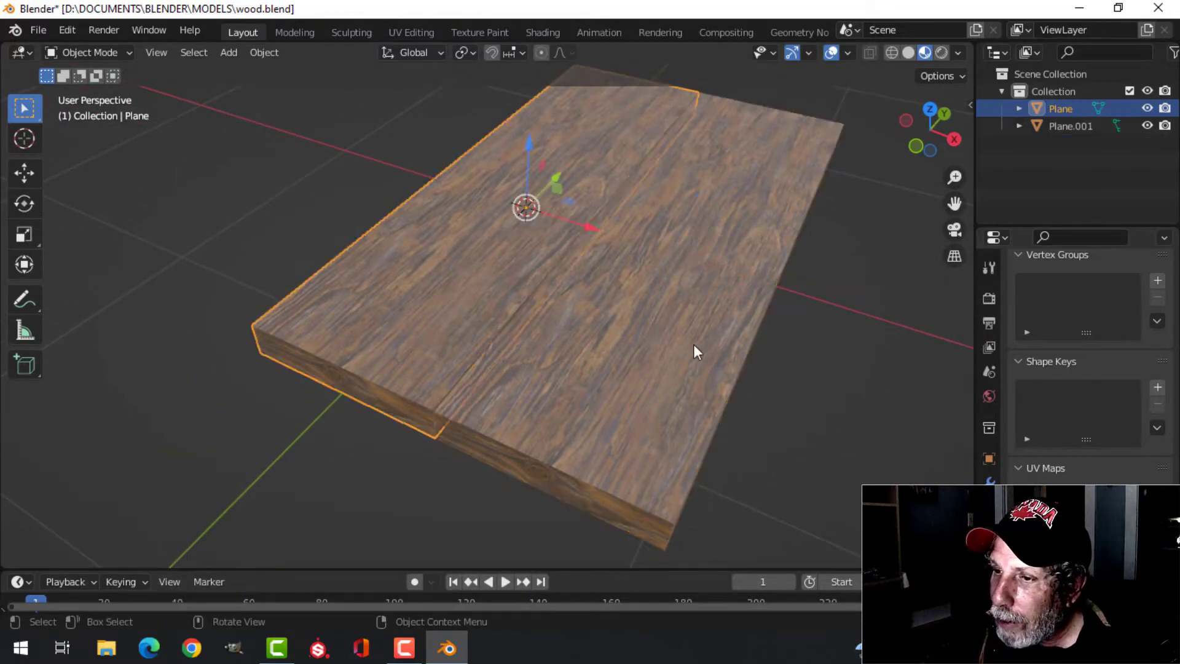
pyautogui.click(988, 482)
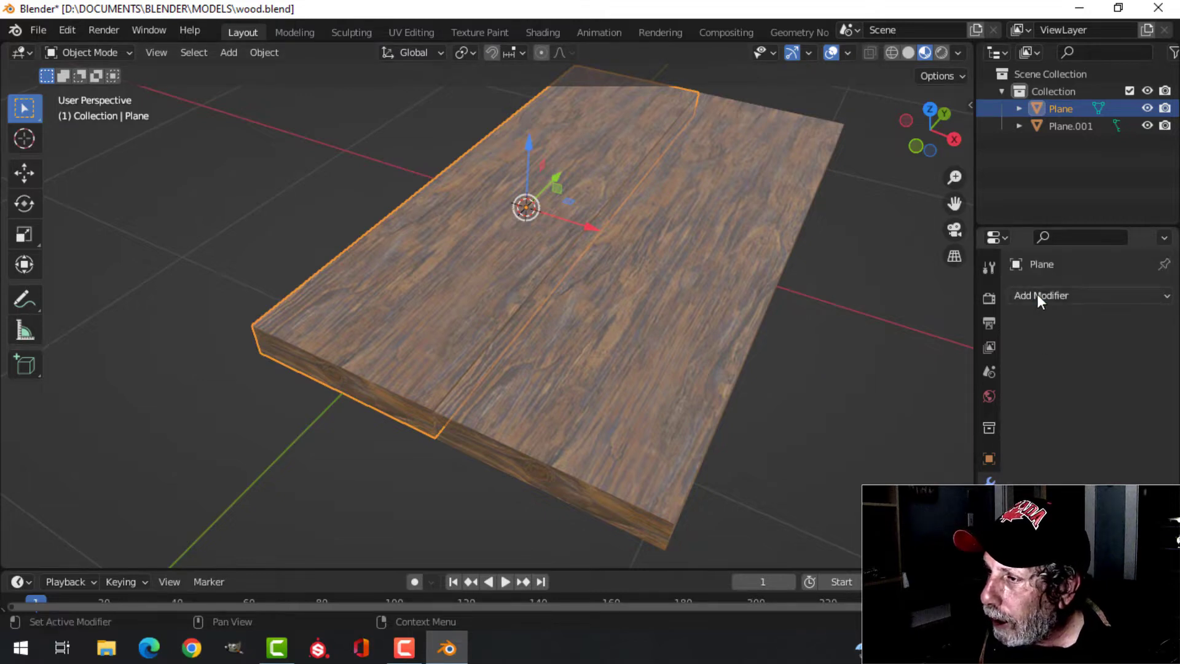
pyautogui.click(1037, 295)
pyautogui.click(817, 362)
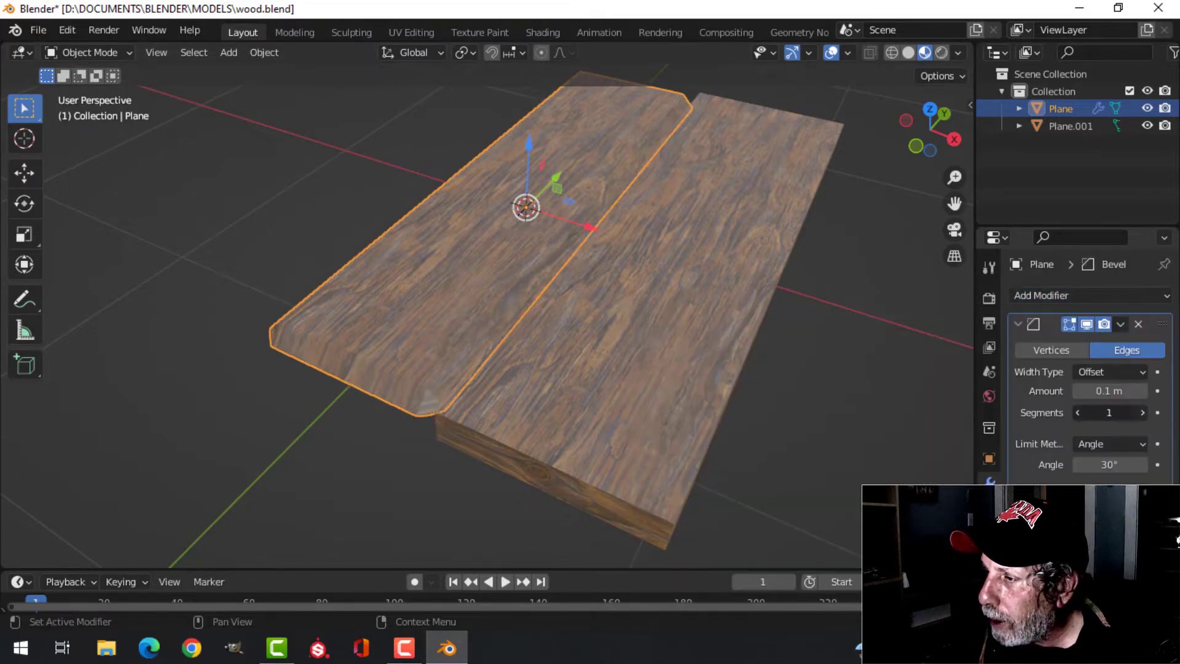
pyautogui.click(1142, 412)
pyautogui.click(1118, 393)
pyautogui.write('0.01')
pyautogui.press('Return')
# - Clear the selection and select the duplicate plank, Plane.001
pyautogui.hotkey('alt', 'a')
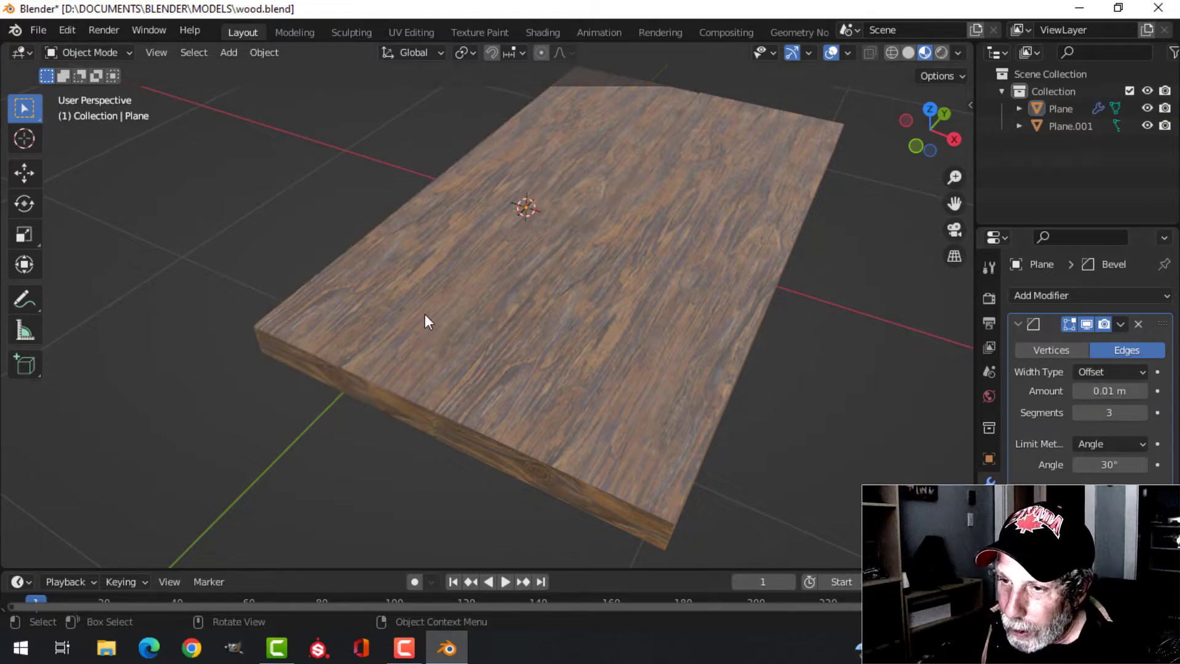
pyautogui.moveTo(425, 313); pyautogui.dragTo(625, 308, button='middle')
pyautogui.click(662, 307)
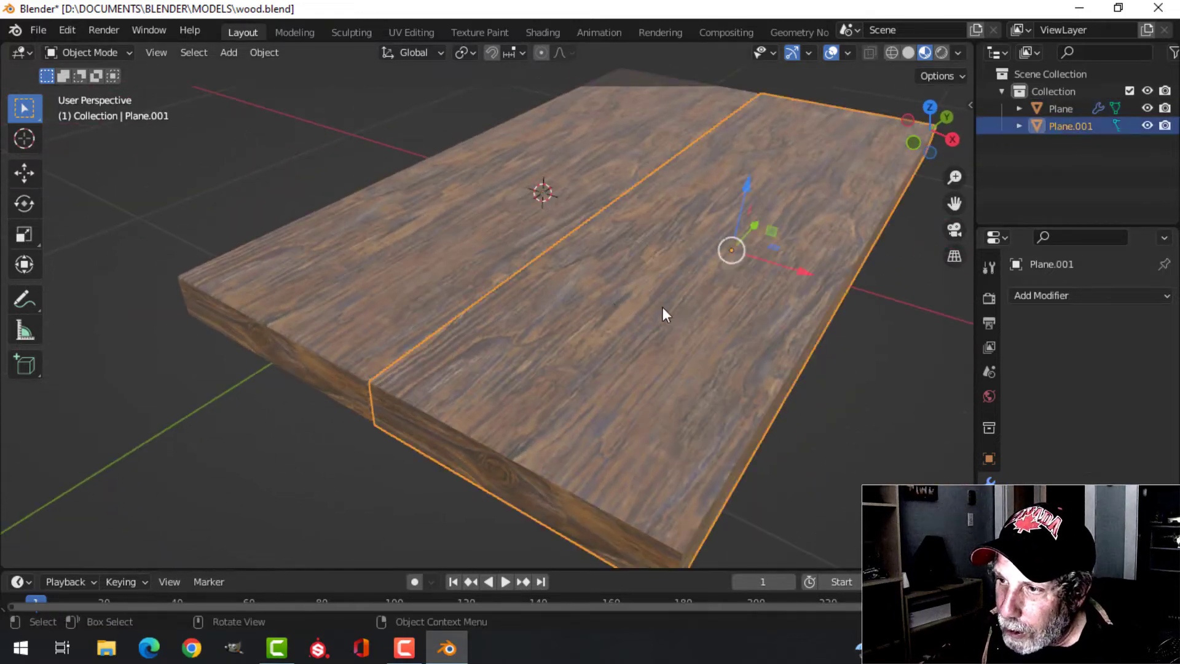
# - Copy the Bevel modifier from Plane onto Plane.001 with Ctrl+L Copy Modifiers
pyautogui.keyDown('shift'); pyautogui.click(448, 260); pyautogui.keyUp('shift')
pyautogui.hotkey('ctrl', 'l')
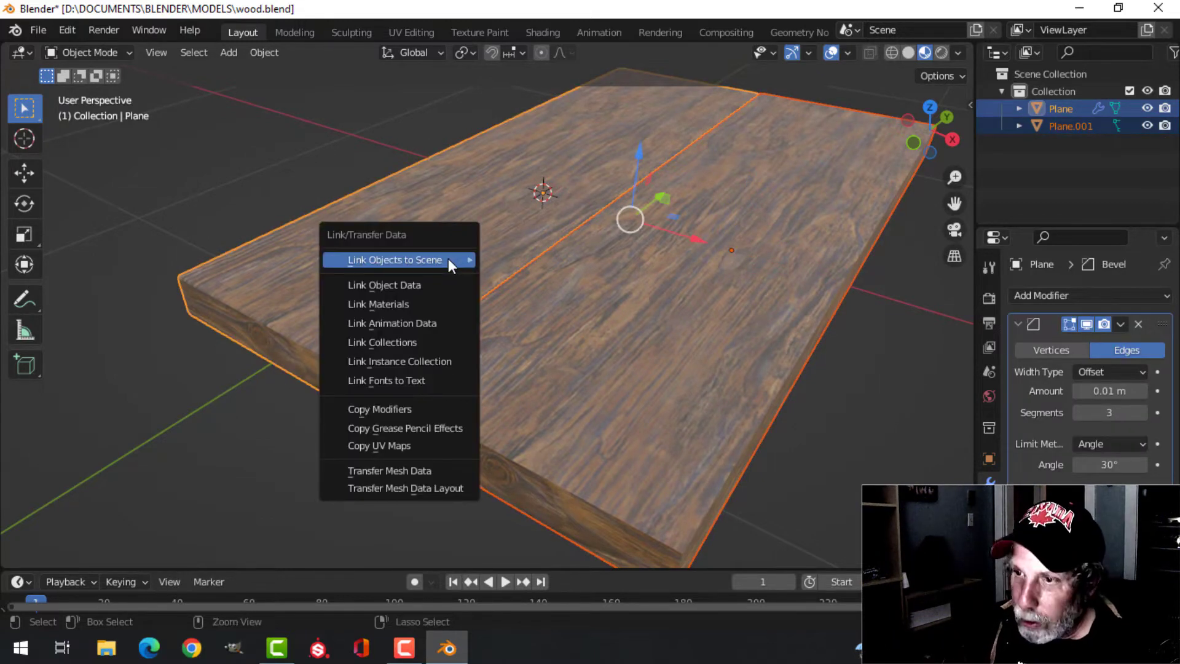
pyautogui.click(410, 409)
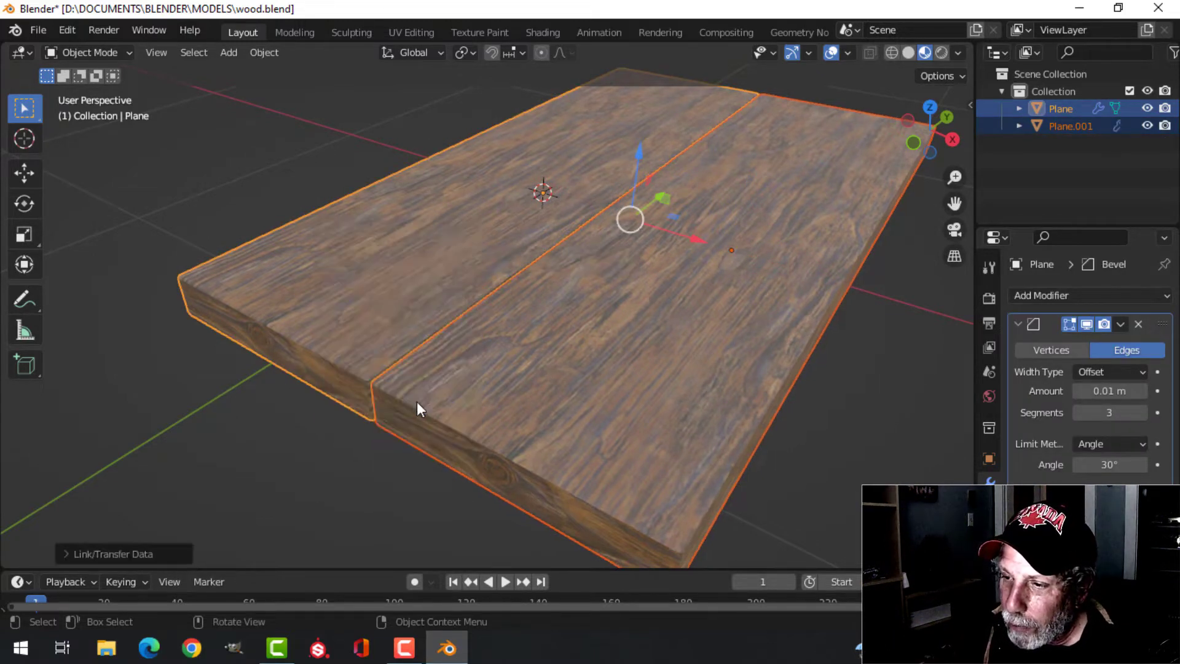
# - Deselect everything and orbit around the boards to inspect their beveled edges and thickness
pyautogui.click(539, 399)
pyautogui.hotkey('alt', 'a')
pyautogui.moveTo(547, 389); pyautogui.dragTo(574, 366, button='middle')
pyautogui.scroll(2, 584, 362)
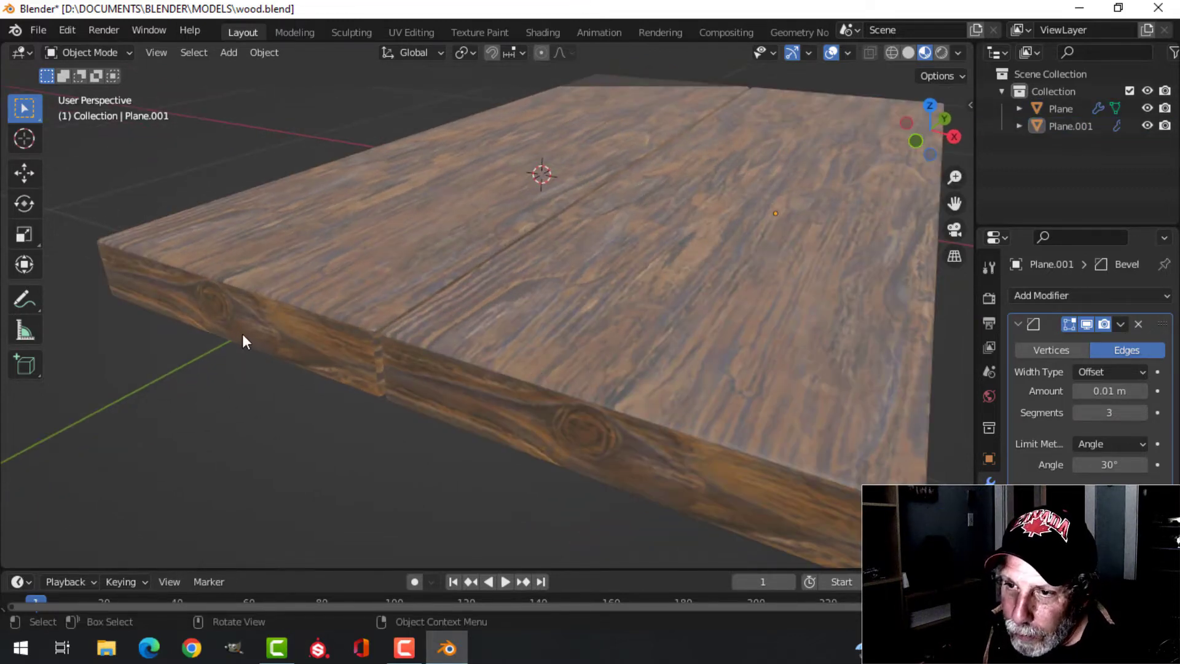
pyautogui.scroll(-3, 485, 326)
pyautogui.moveTo(485, 326); pyautogui.dragTo(617, 356, button='middle')
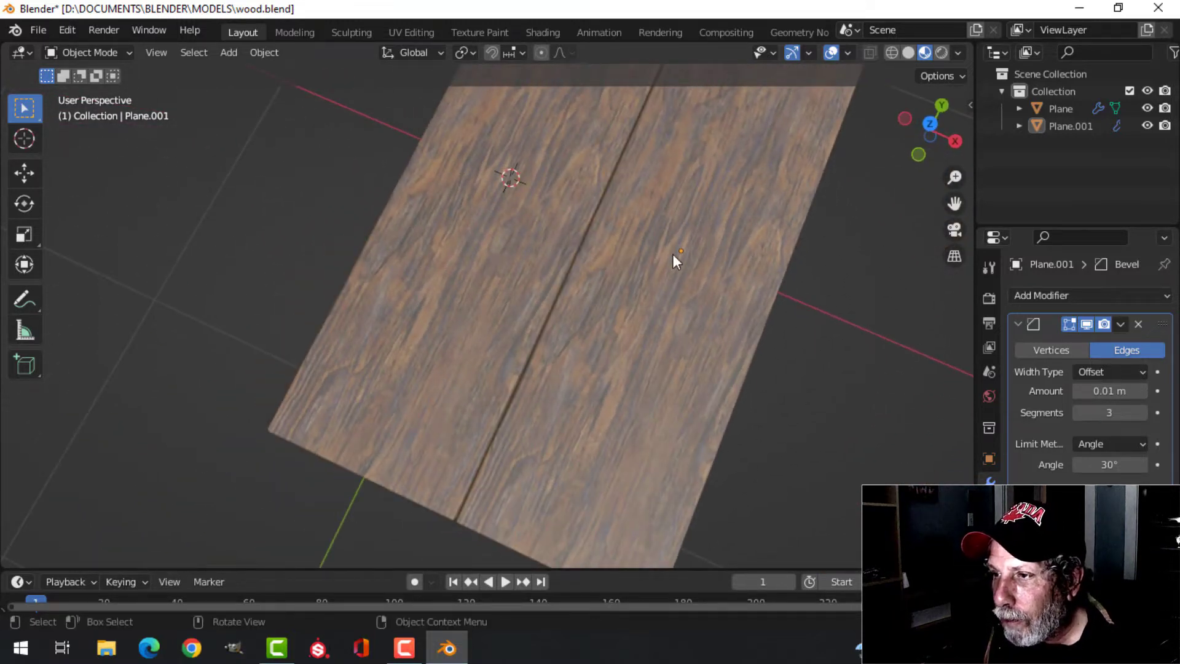
pyautogui.moveTo(595, 362); pyautogui.dragTo(516, 166, button='middle')
# - Switch to the UV Editing workspace and inspect the first plank's top-face UVs
pyautogui.click(585, 232)
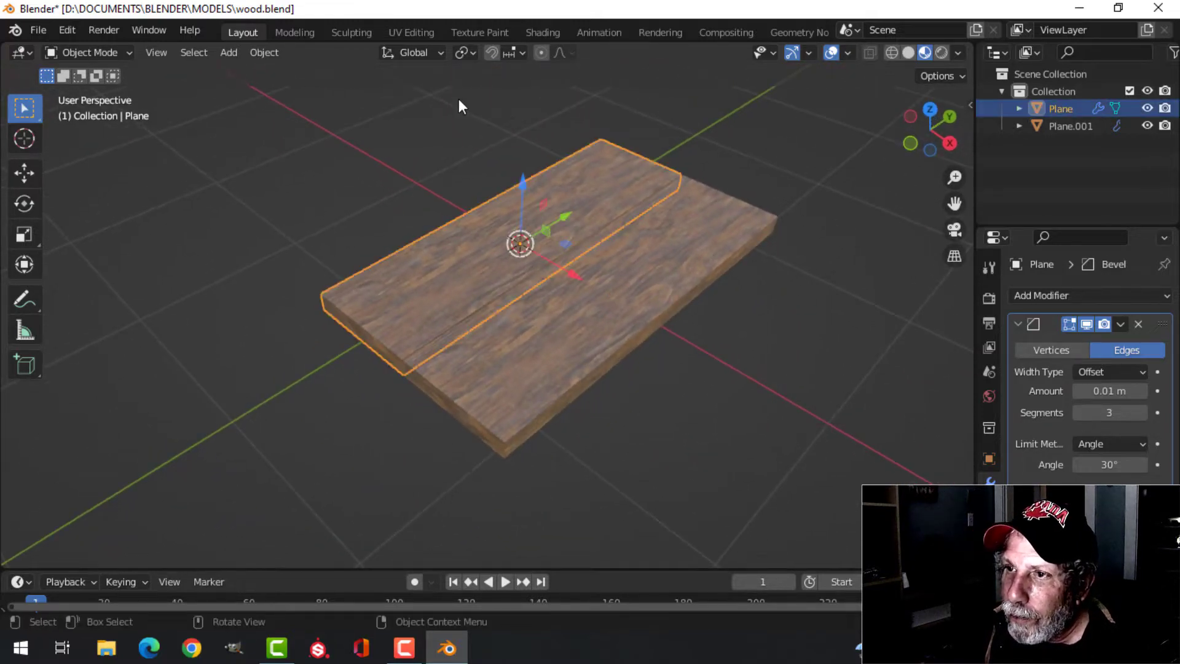
pyautogui.click(409, 33)
pyautogui.moveTo(622, 330); pyautogui.dragTo(711, 311, button='middle')
pyautogui.click(734, 325)
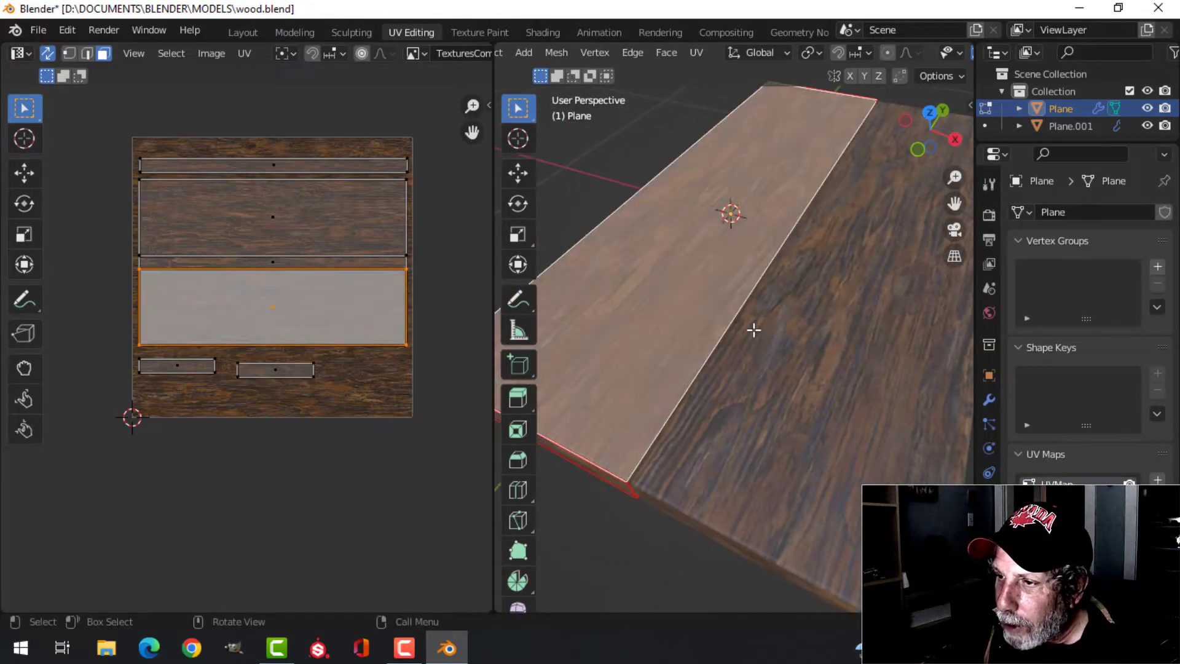
pyautogui.click(738, 362)
pyautogui.moveTo(766, 368); pyautogui.dragTo(745, 324, button='middle')
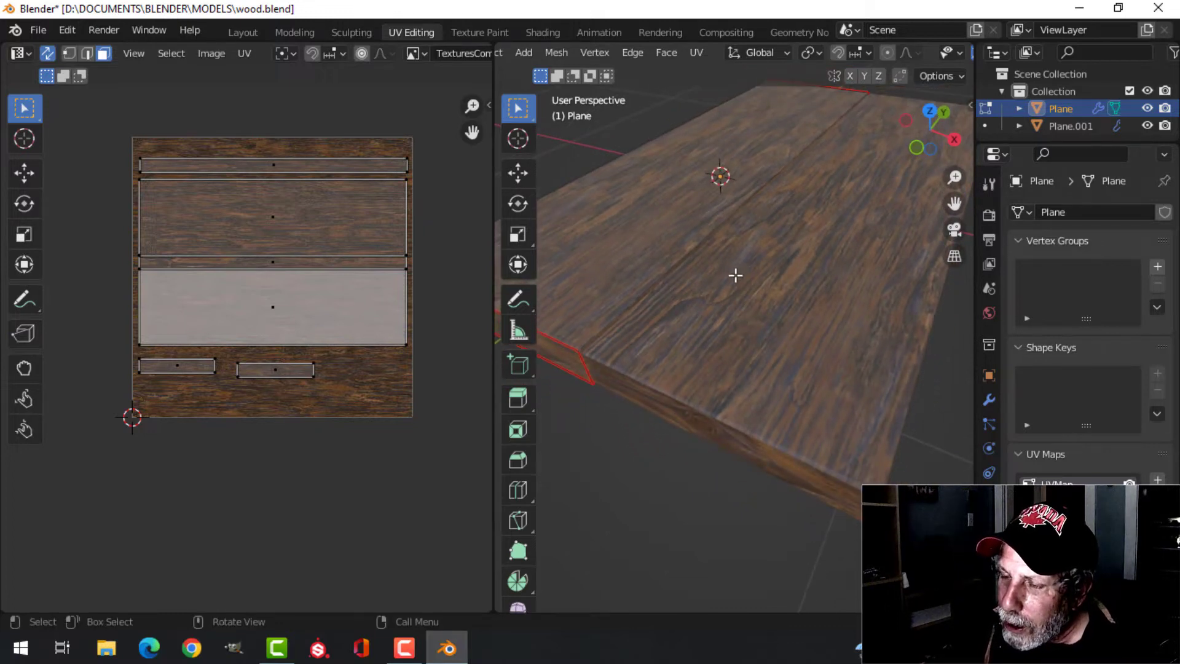
pyautogui.moveTo(752, 290)
pyautogui.mouseDown(button='middle')
pyautogui.moveTo(771, 278)
pyautogui.moveTo(761, 255)
pyautogui.moveTo(777, 248)
pyautogui.moveTo(695, 301)
pyautogui.moveTo(719, 274)
pyautogui.moveTo(735, 270)
pyautogui.moveTo(746, 295)
pyautogui.moveTo(730, 279)
pyautogui.moveTo(772, 283)
pyautogui.mouseUp(button='middle')
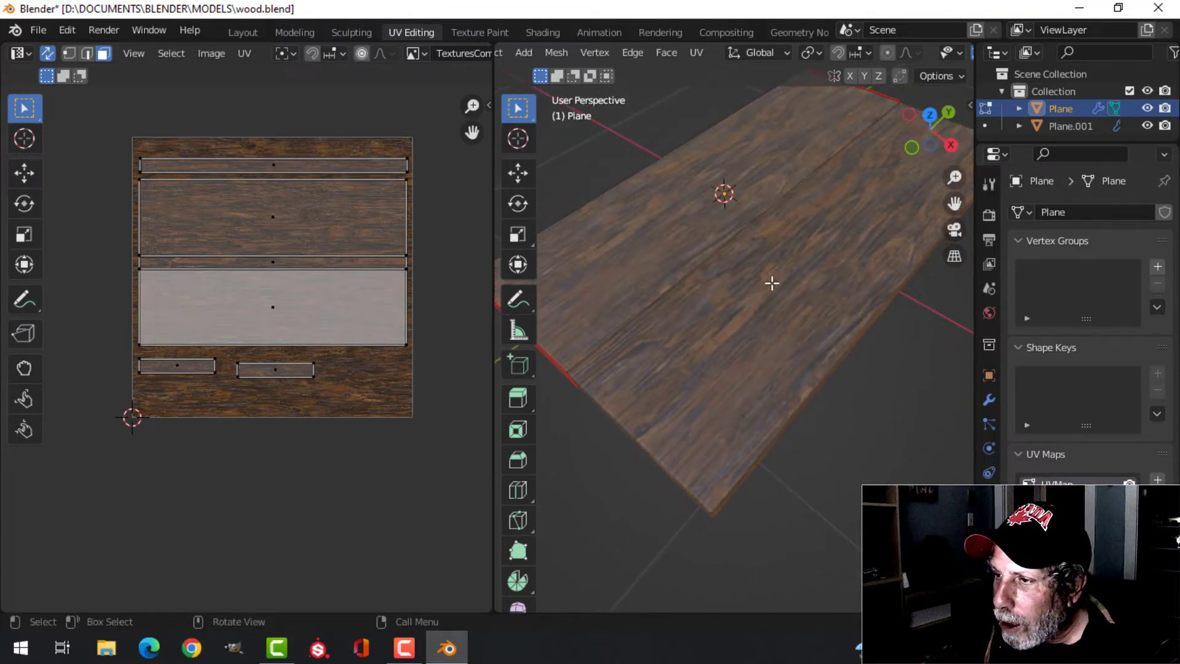
# - Enter Edit Mode on Plane.001 and select its top face
pyautogui.press('Tab')
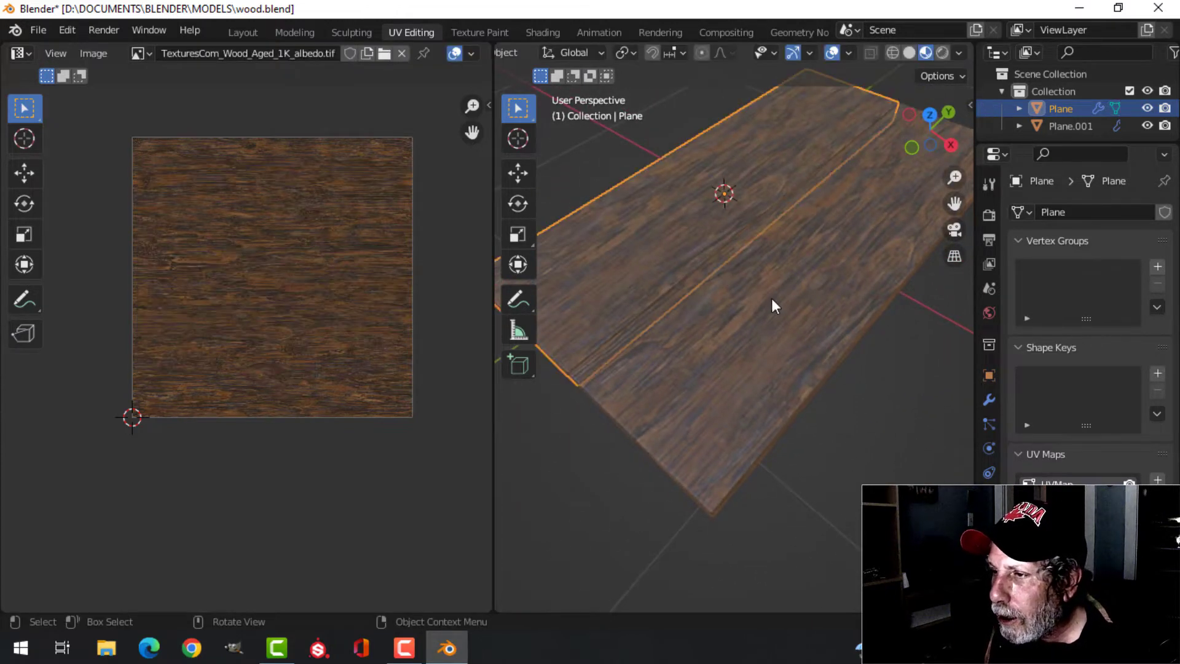
pyautogui.click(772, 297)
pyautogui.press('Tab')
pyautogui.click(779, 297)
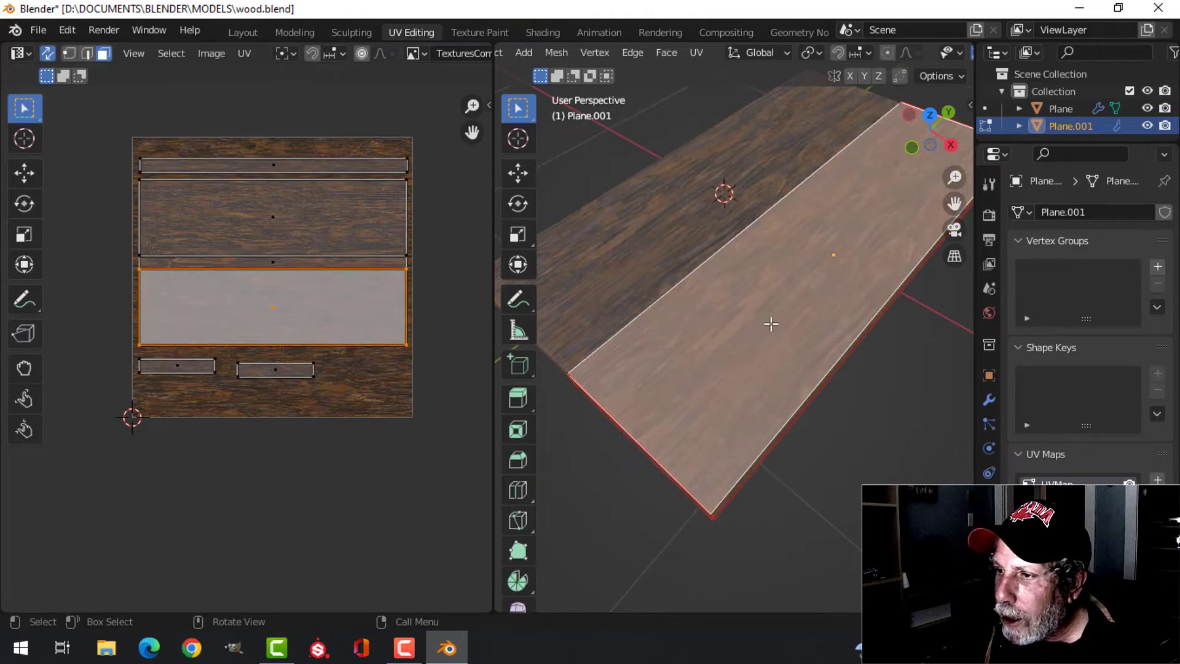
pyautogui.scroll(1, 768, 321)
pyautogui.scroll(-3, 747, 307)
# - Reframe the 3D and UV views and show only the selected face's UV island
pyautogui.moveTo(750, 299); pyautogui.dragTo(575, 313, button='middle')
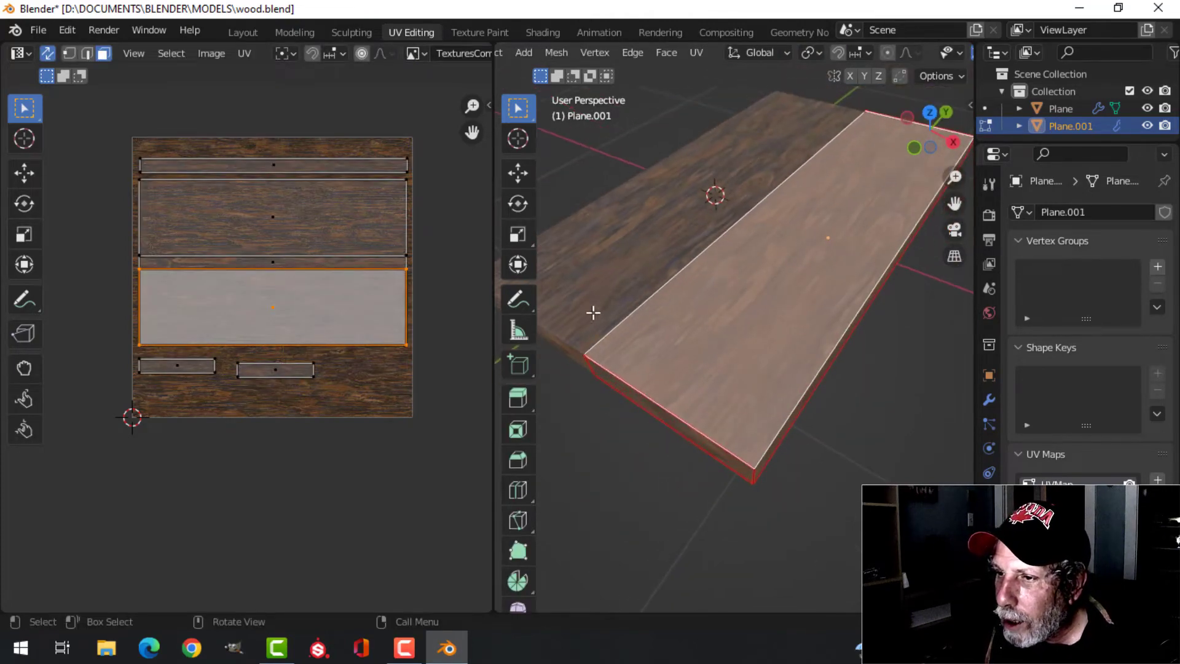
pyautogui.moveTo(495, 319); pyautogui.dragTo(410, 315)
pyautogui.scroll(3, 645, 352)
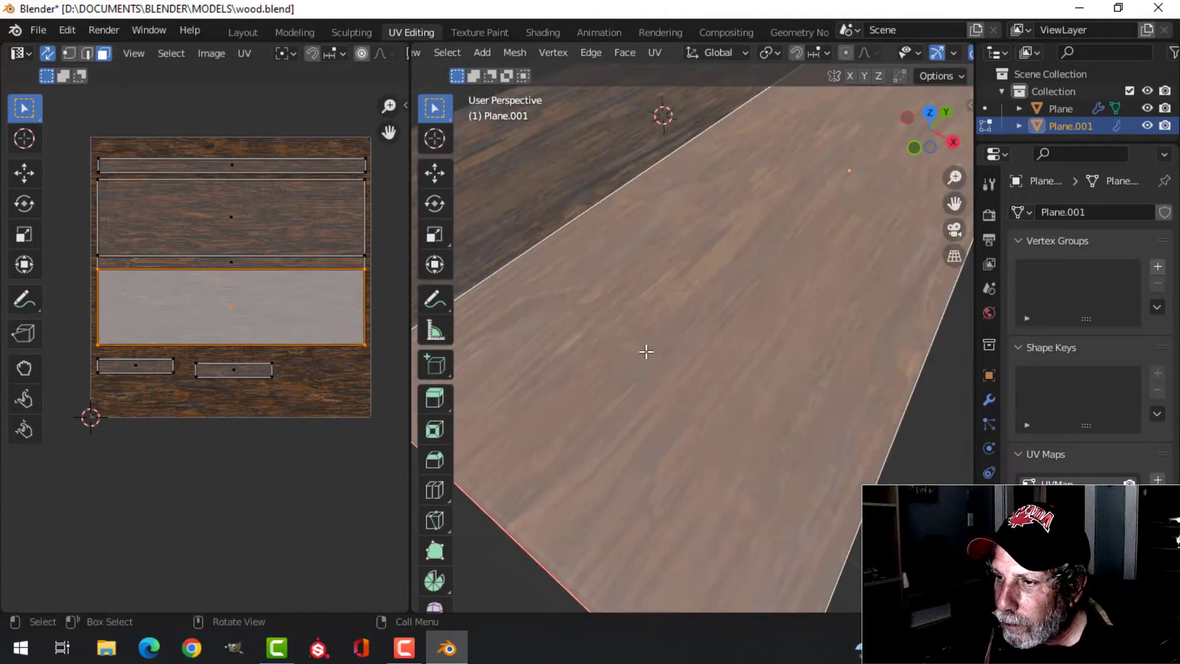
pyautogui.scroll(-3, 645, 351)
pyautogui.moveTo(257, 329); pyautogui.dragTo(279, 331, button='middle')
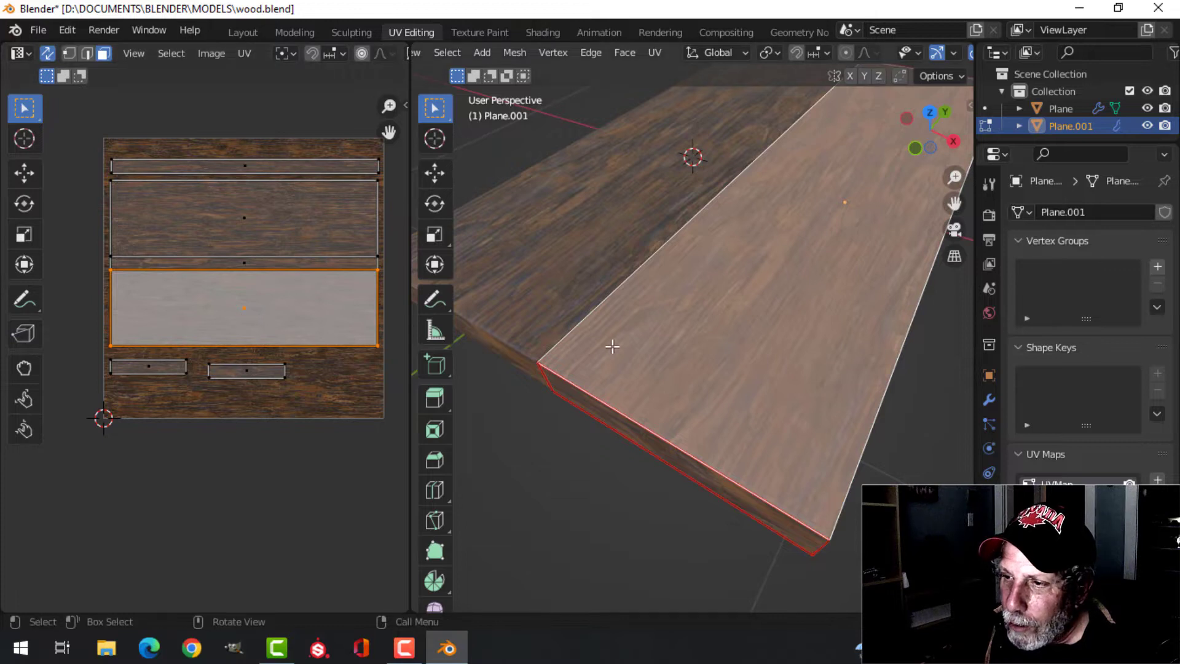
pyautogui.click(47, 53)
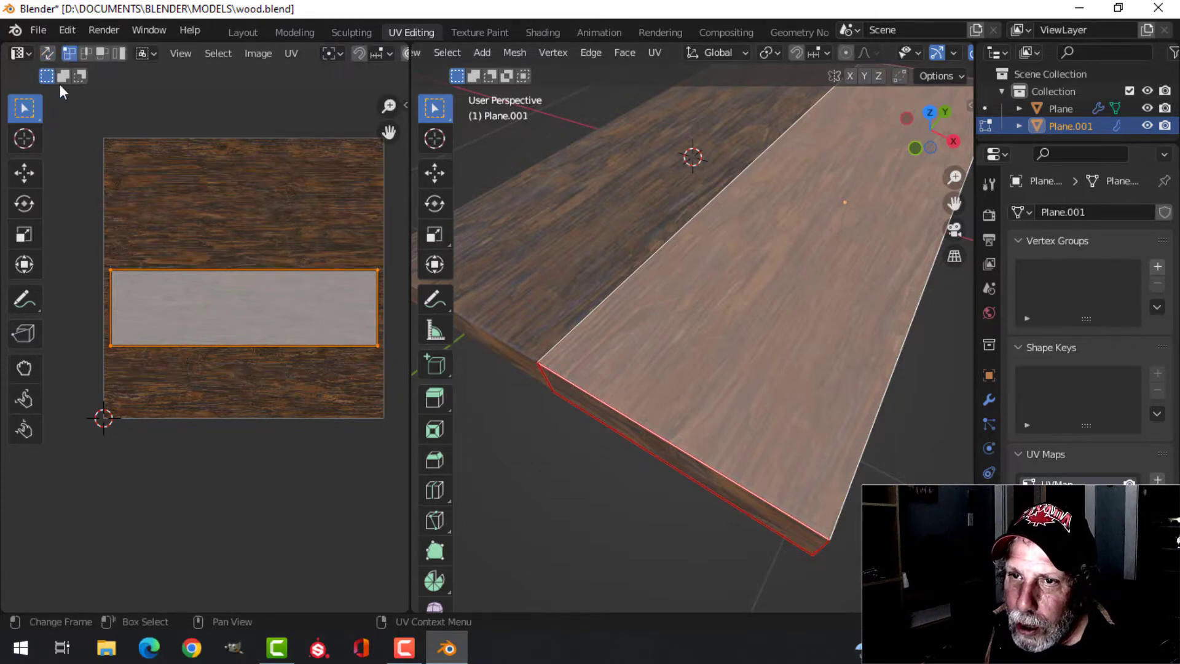
# - Show all UV islands and drag the plank's UV island down the wood texture
pyautogui.click(46, 50)
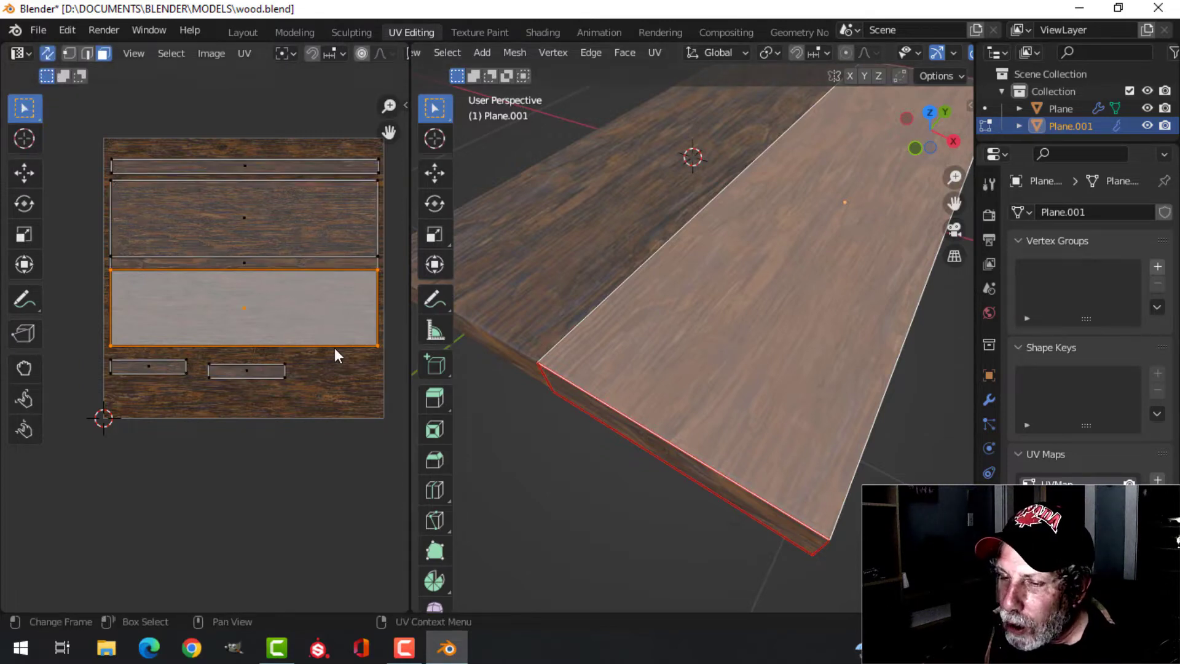
pyautogui.scroll(3, 279, 338)
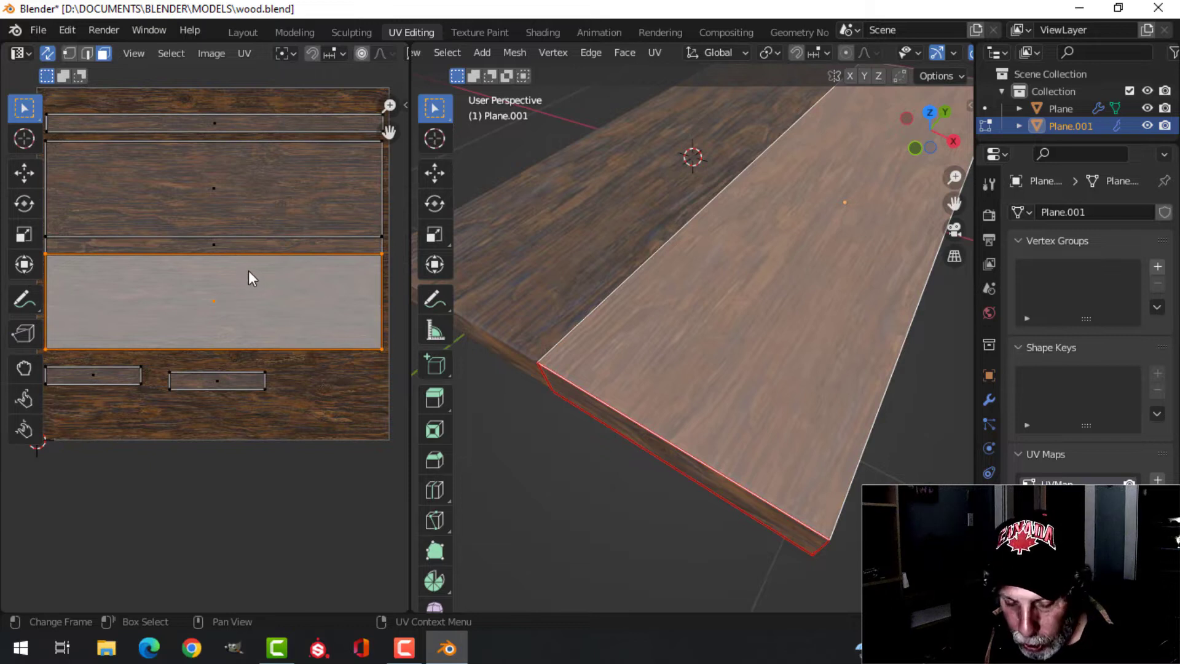
pyautogui.moveTo(248, 270); pyautogui.dragTo(248, 328)
pyautogui.scroll(-2, 249, 265)
# - Select the plank's top face and move its UV island up to a new spot on the texture
pyautogui.moveTo(716, 296); pyautogui.dragTo(643, 363, button='middle')
pyautogui.scroll(-4, 740, 303)
pyautogui.scroll(4, 716, 347)
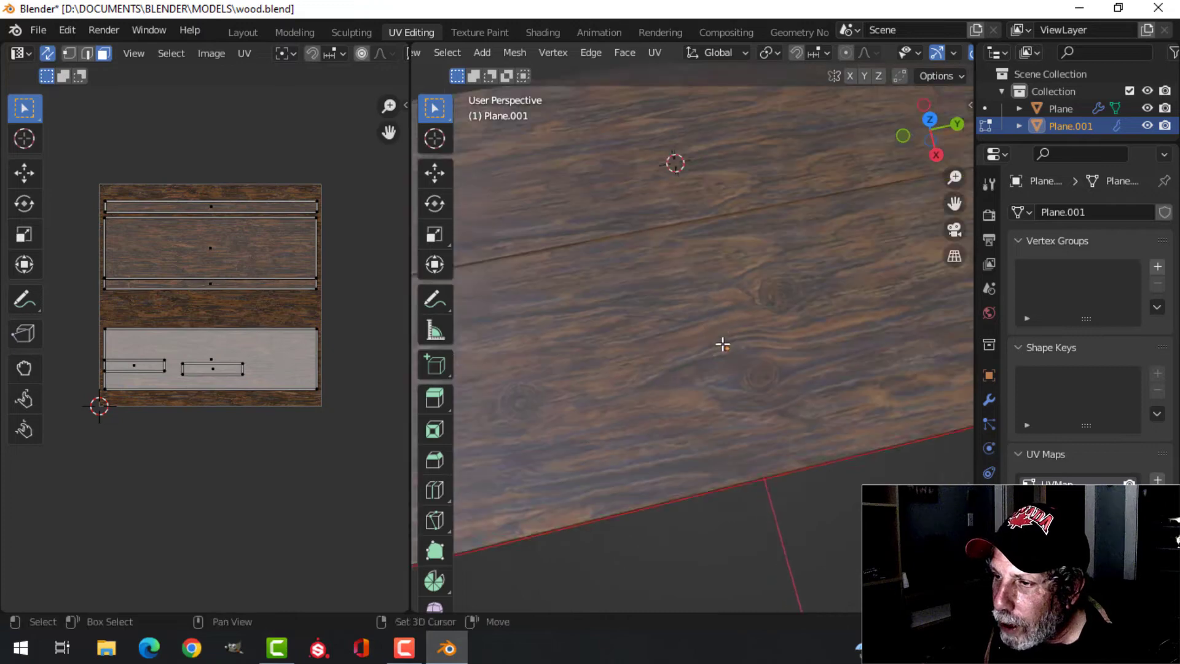
pyautogui.moveTo(716, 348); pyautogui.dragTo(793, 367, button='middle')
pyautogui.moveTo(757, 322); pyautogui.dragTo(771, 343, button='middle')
pyautogui.scroll(-1, 756, 337)
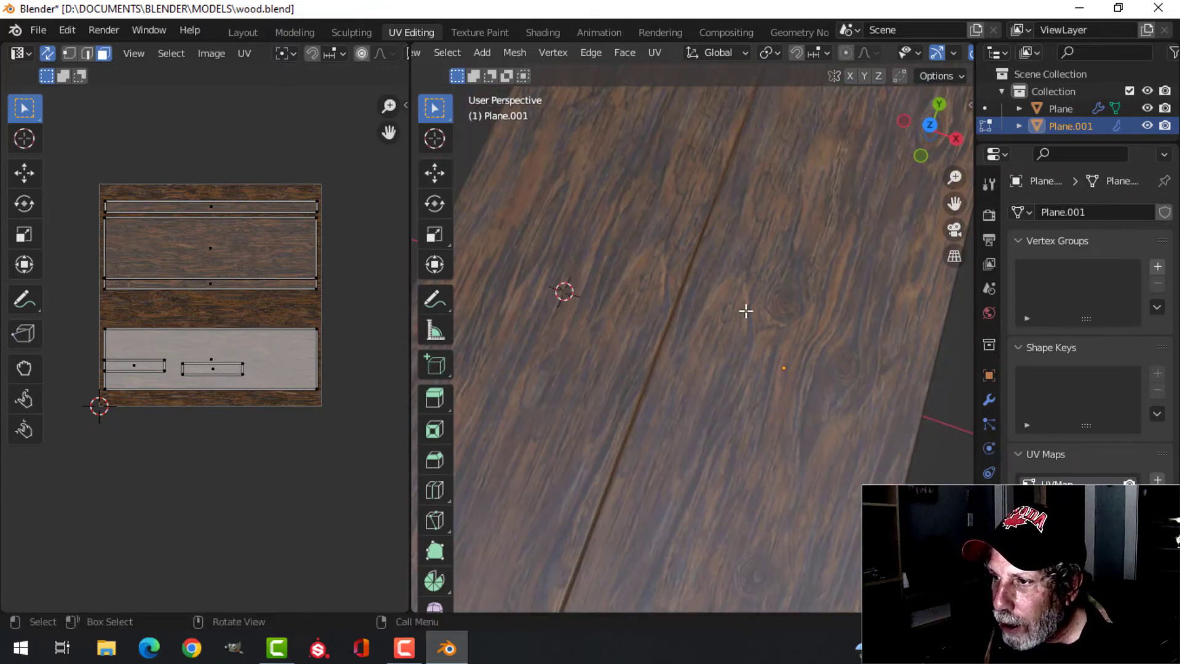
pyautogui.click(653, 350)
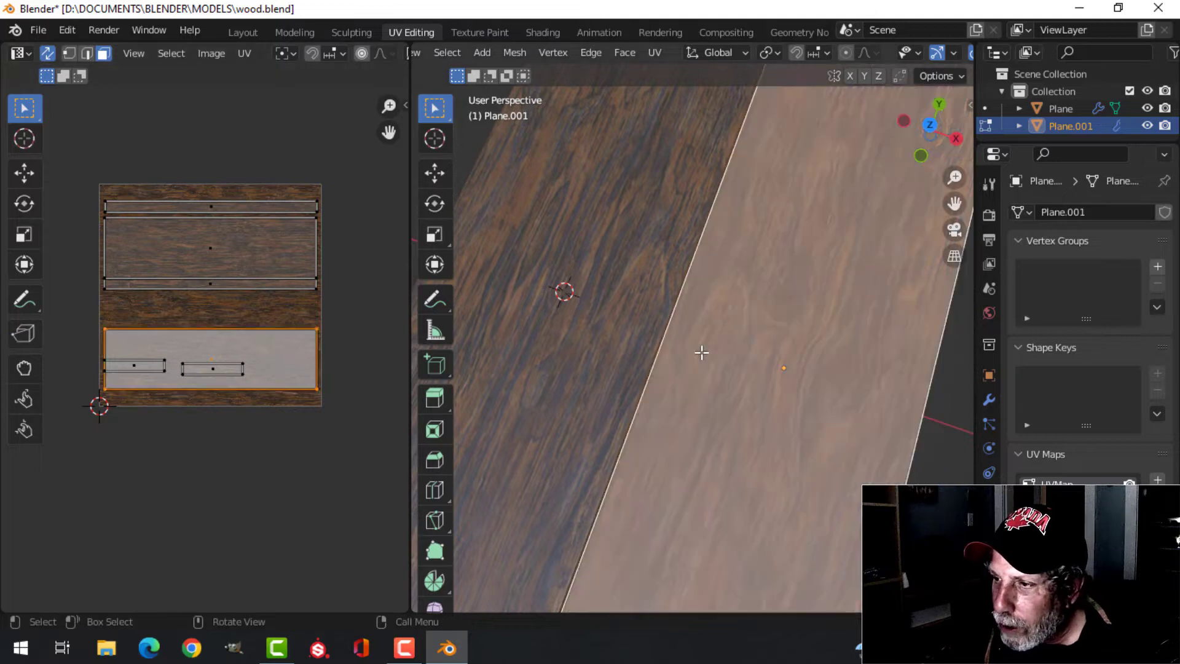
pyautogui.press('g')
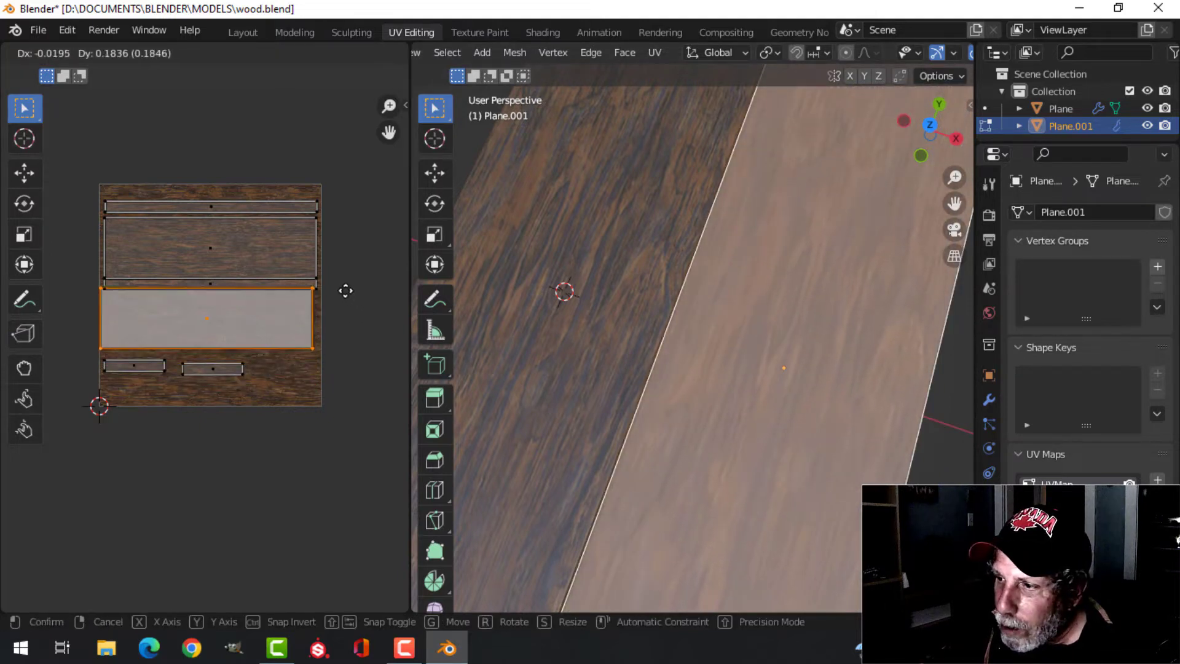
pyautogui.click(341, 293)
# - Return to Object Mode and select Plane.001
pyautogui.hotkey('alt', 'a')
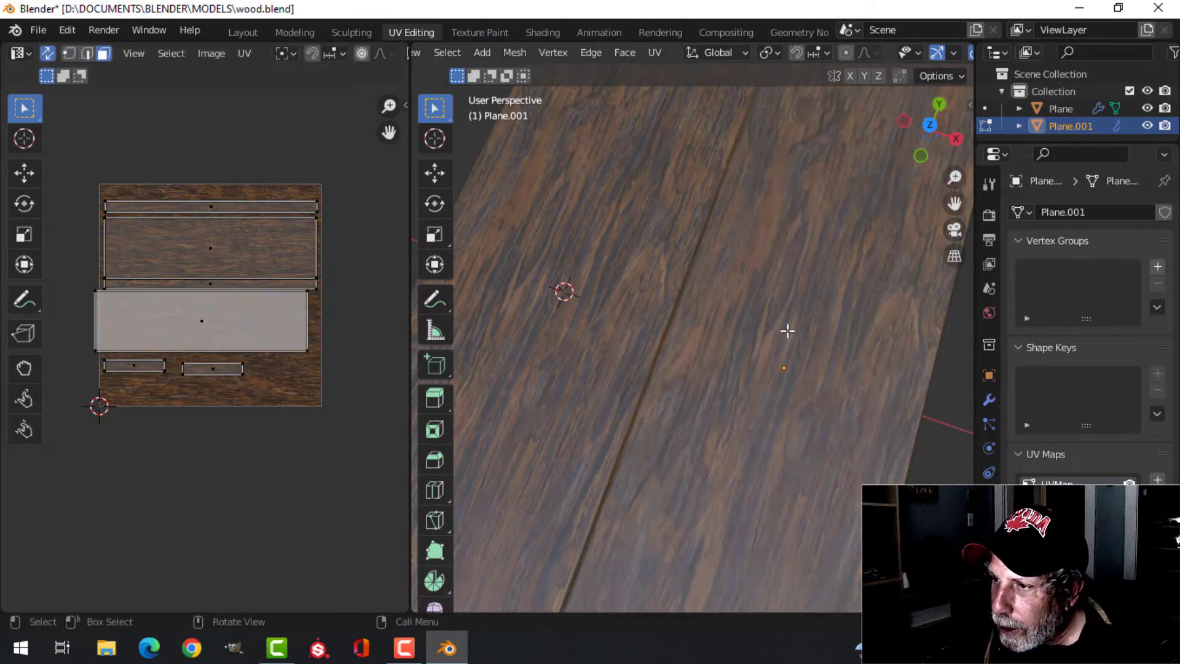
pyautogui.scroll(-4, 790, 329)
pyautogui.moveTo(792, 330); pyautogui.dragTo(703, 317, button='middle')
pyautogui.moveTo(703, 317); pyautogui.dragTo(699, 316)
pyautogui.press('Tab')
pyautogui.moveTo(786, 343); pyautogui.dragTo(757, 297, button='middle')
pyautogui.hotkey('alt', 'a')
pyautogui.scroll(4, 758, 346)
pyautogui.scroll(-6, 853, 346)
pyautogui.click(758, 297)
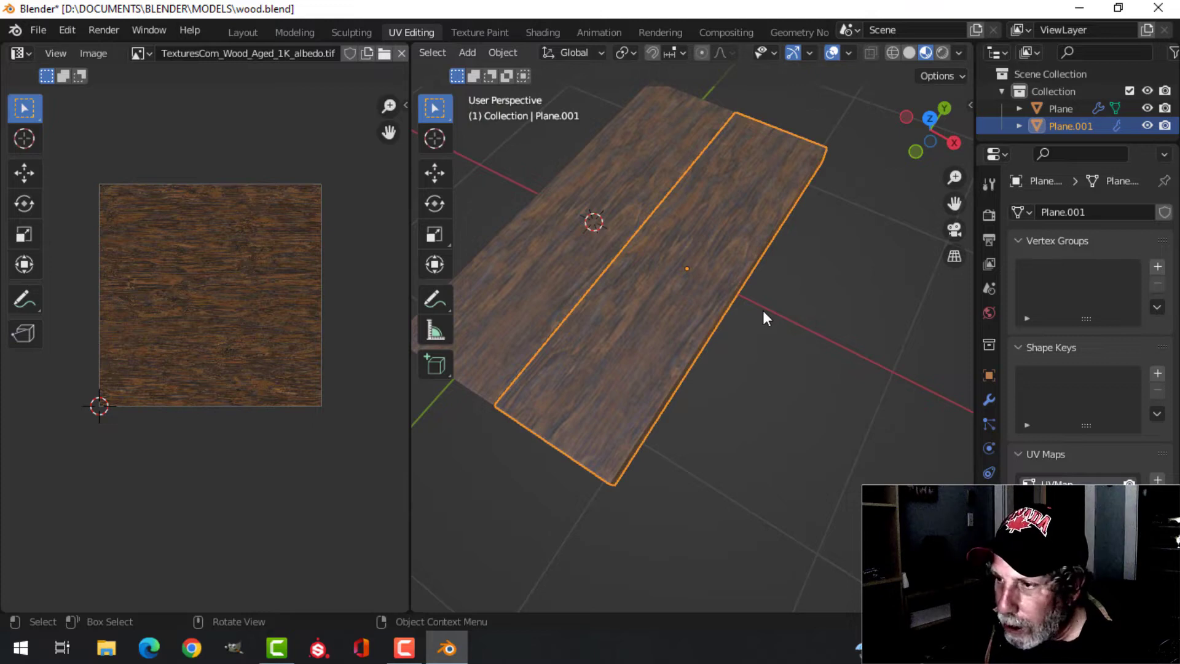
# - Enable the Move gizmo and duplicate Plane.001, sliding the copy along X beside it
pyautogui.click(808, 53)
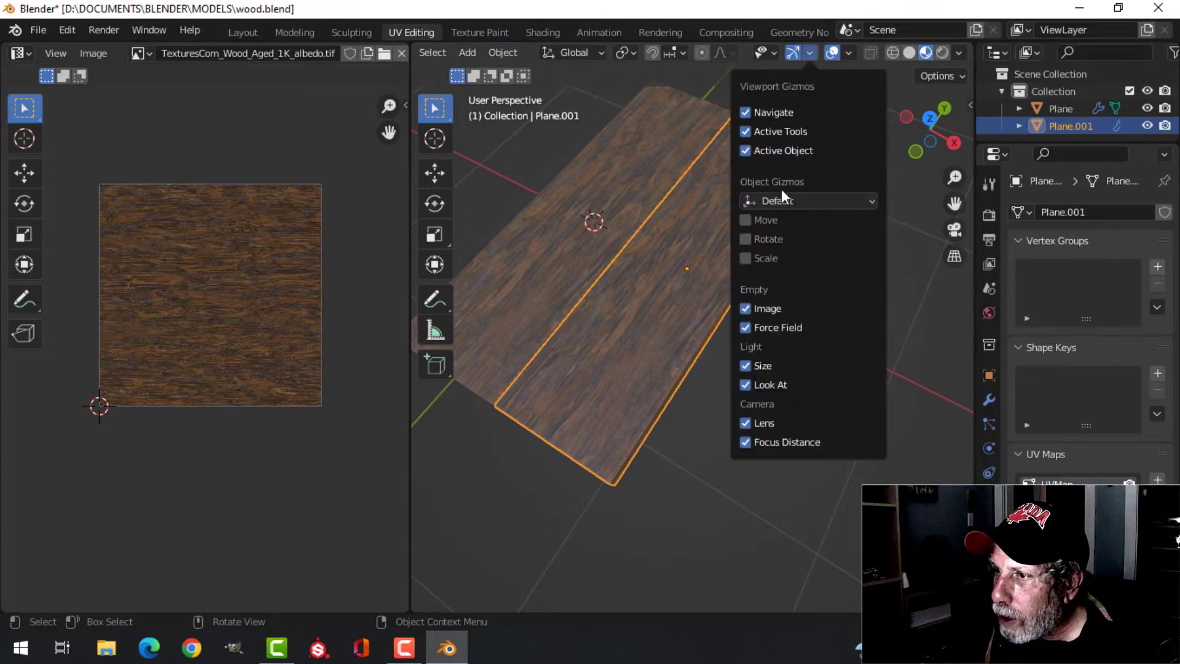
pyautogui.click(765, 220)
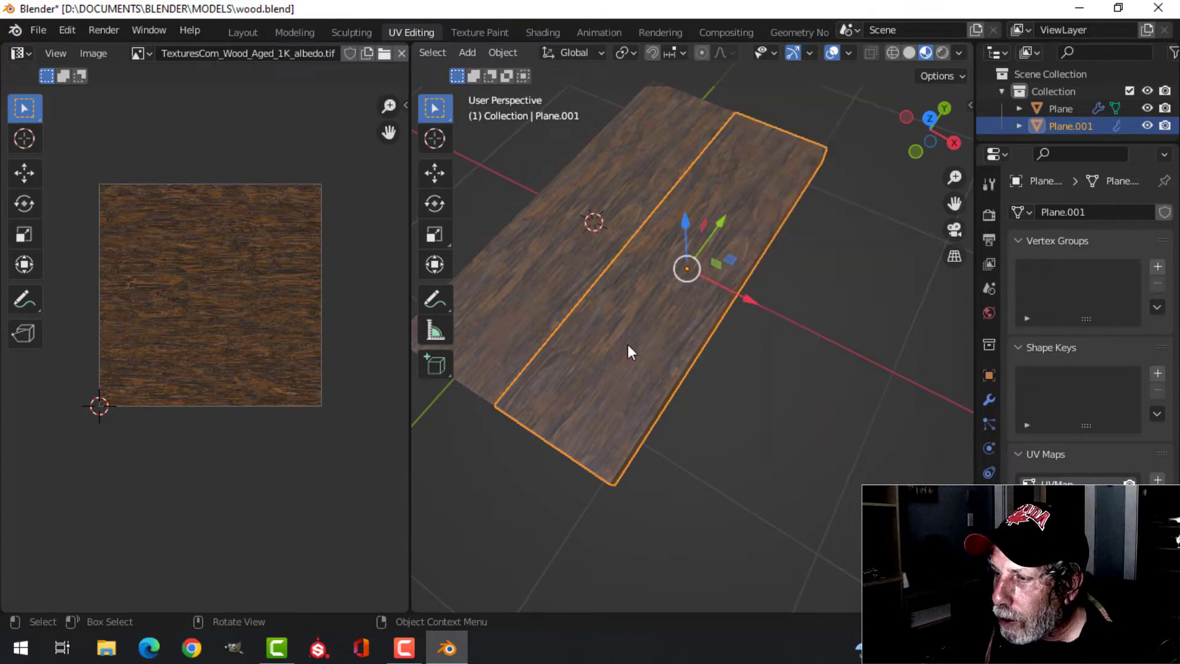
pyautogui.hotkey('shift', 'd')
pyautogui.rightClick(809, 330)
pyautogui.moveTo(753, 296); pyautogui.dragTo(871, 340)
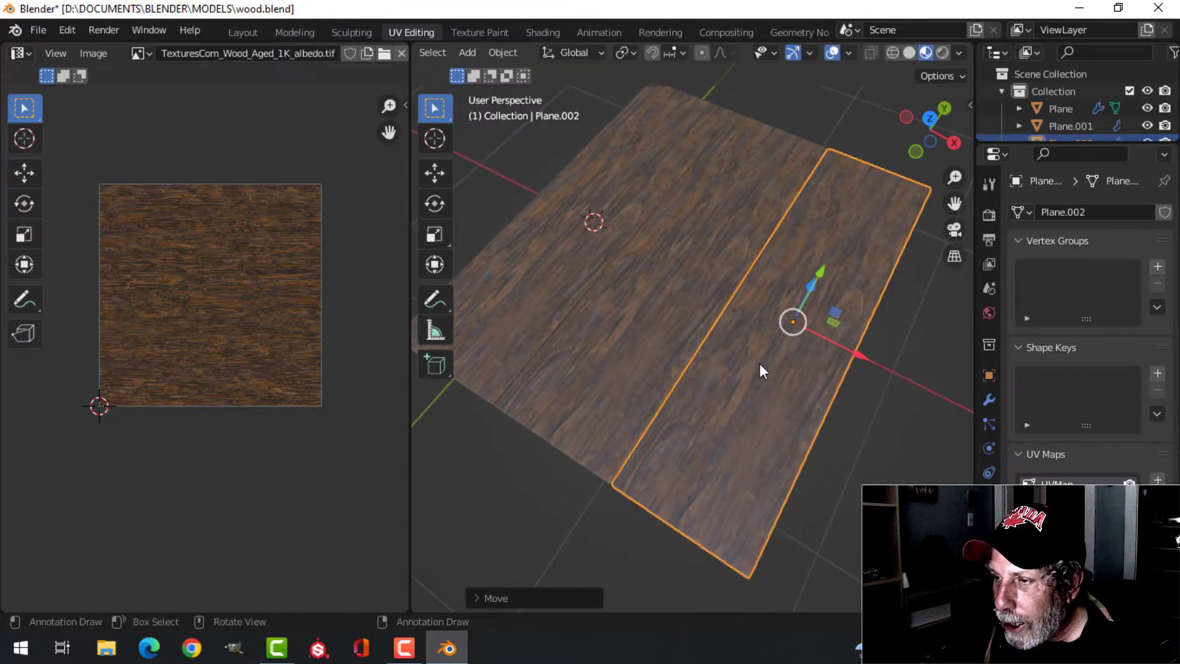
# - In Edit Mode, select the new plank's face and move its UV island lower on the texture
pyautogui.press('Tab')
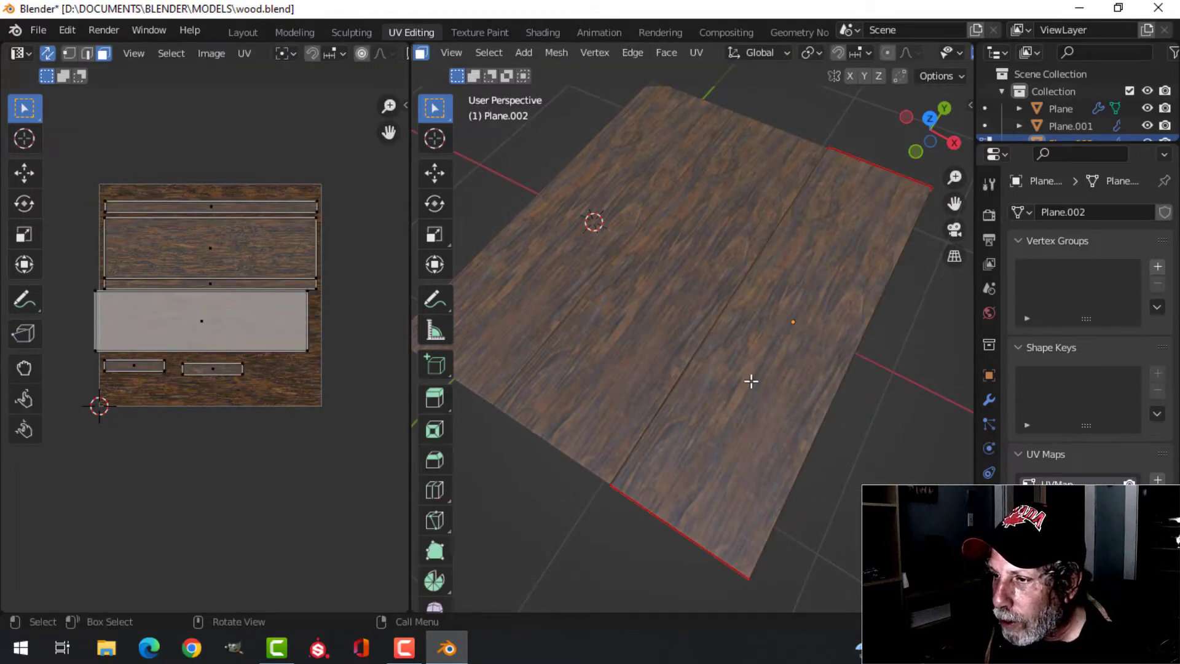
pyautogui.press('a')
pyautogui.scroll(2, 326, 345)
pyautogui.scroll(-1, 331, 351)
pyautogui.moveTo(331, 350); pyautogui.dragTo(349, 406)
pyautogui.moveTo(811, 393); pyautogui.dragTo(773, 385, button='middle')
pyautogui.hotkey('alt', 'a')
# - Shift the front plank's UV island to the right and return to Object Mode
pyautogui.moveTo(789, 376); pyautogui.dragTo(687, 399, button='middle')
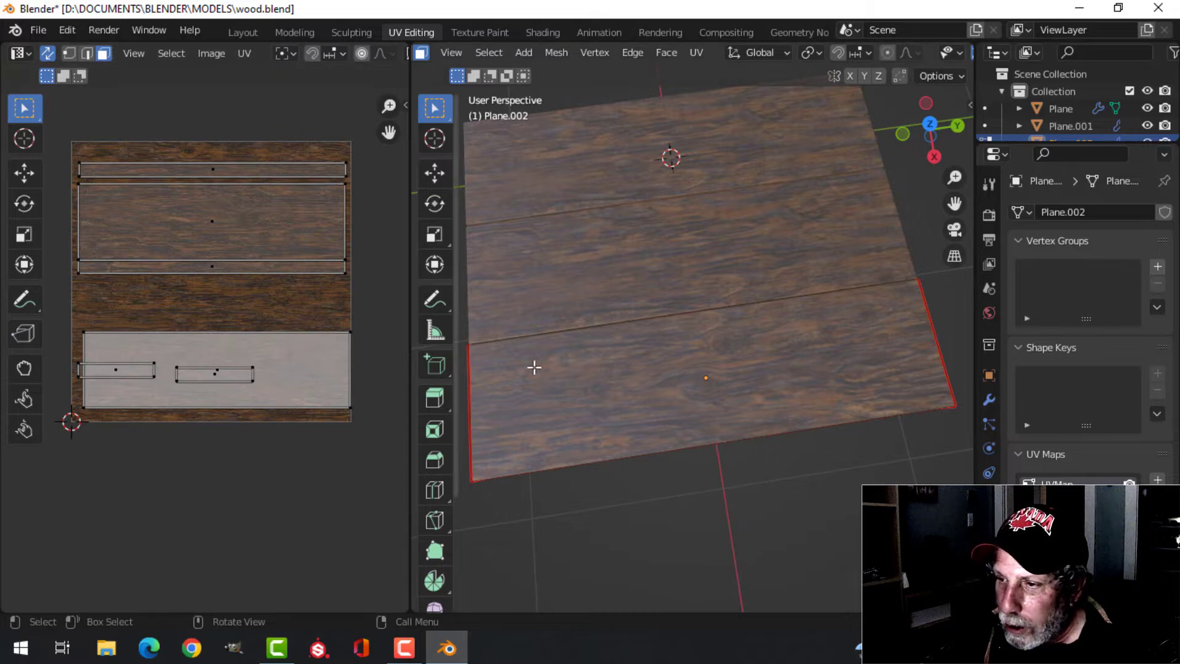
pyautogui.click(569, 368)
pyautogui.press('g')
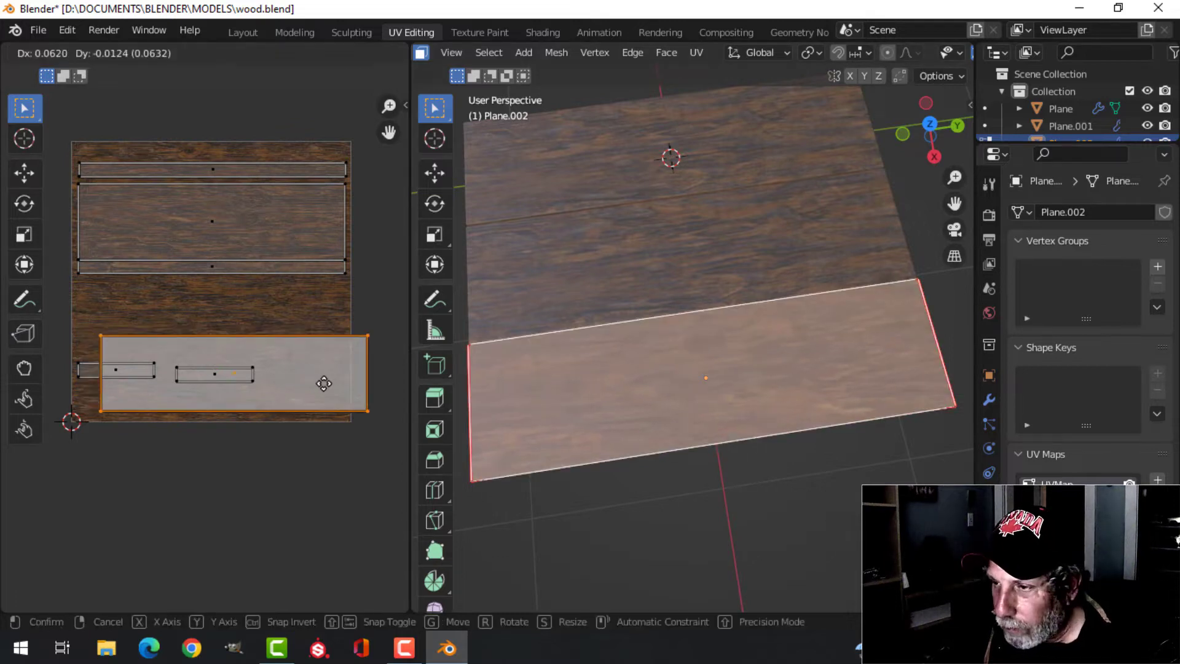
pyautogui.click(338, 381)
pyautogui.press('Tab')
pyautogui.moveTo(610, 339); pyautogui.dragTo(690, 343, button='middle')
# - Select the first plank, Plane, and switch to the Shading workspace
pyautogui.scroll(5, 691, 343)
pyautogui.scroll(-4, 728, 327)
pyautogui.scroll(2, 702, 357)
pyautogui.click(626, 275)
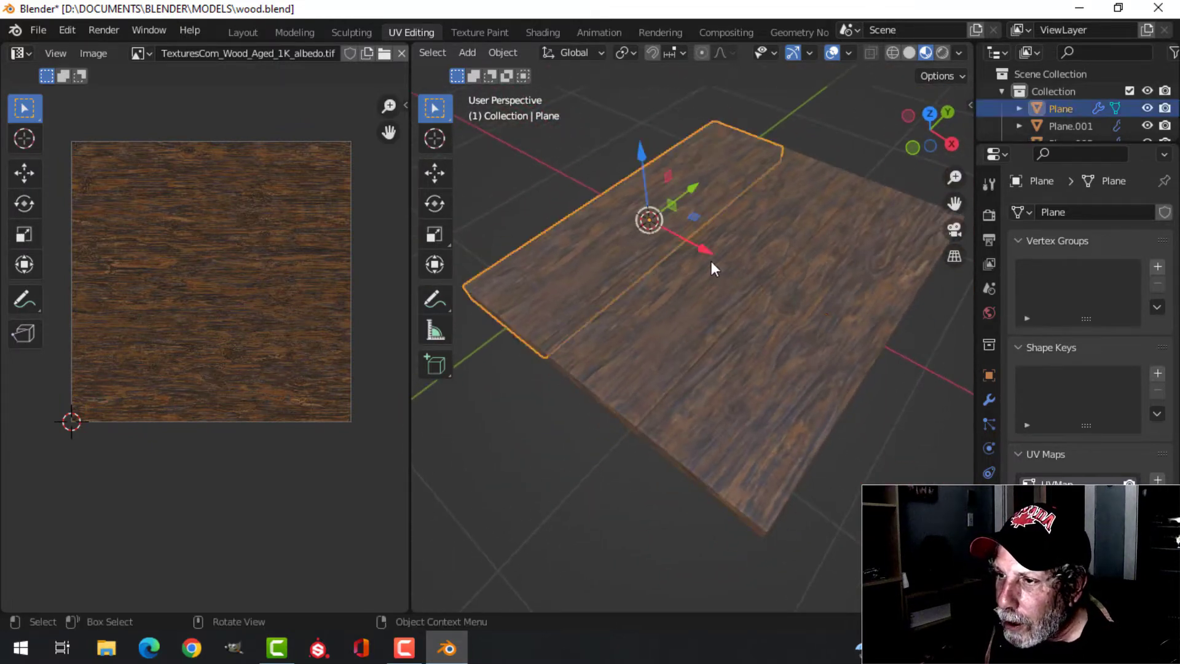
pyautogui.click(542, 32)
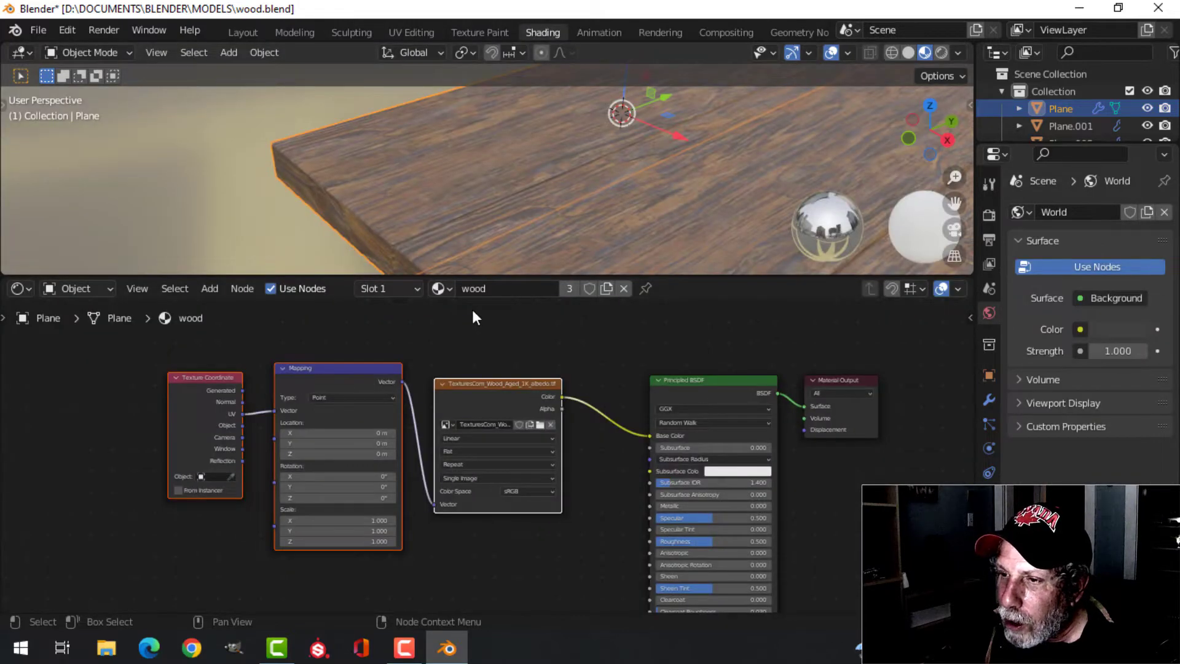
# - Frame the wood material's node tree in the node editor
pyautogui.scroll(-1, 492, 316)
pyautogui.moveTo(504, 202); pyautogui.dragTo(560, 224, button='middle')
pyautogui.hotkey('alt', 'a')
pyautogui.scroll(1, 516, 210)
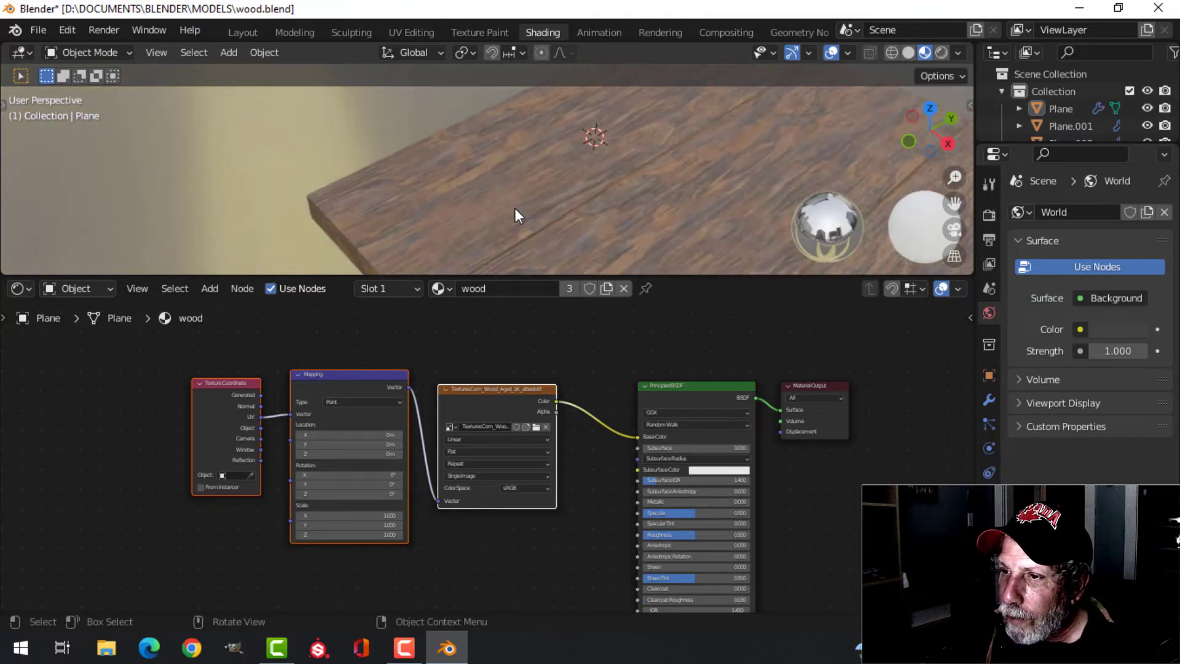
pyautogui.scroll(-1, 519, 475)
pyautogui.moveTo(505, 516); pyautogui.dragTo(456, 479, button='middle')
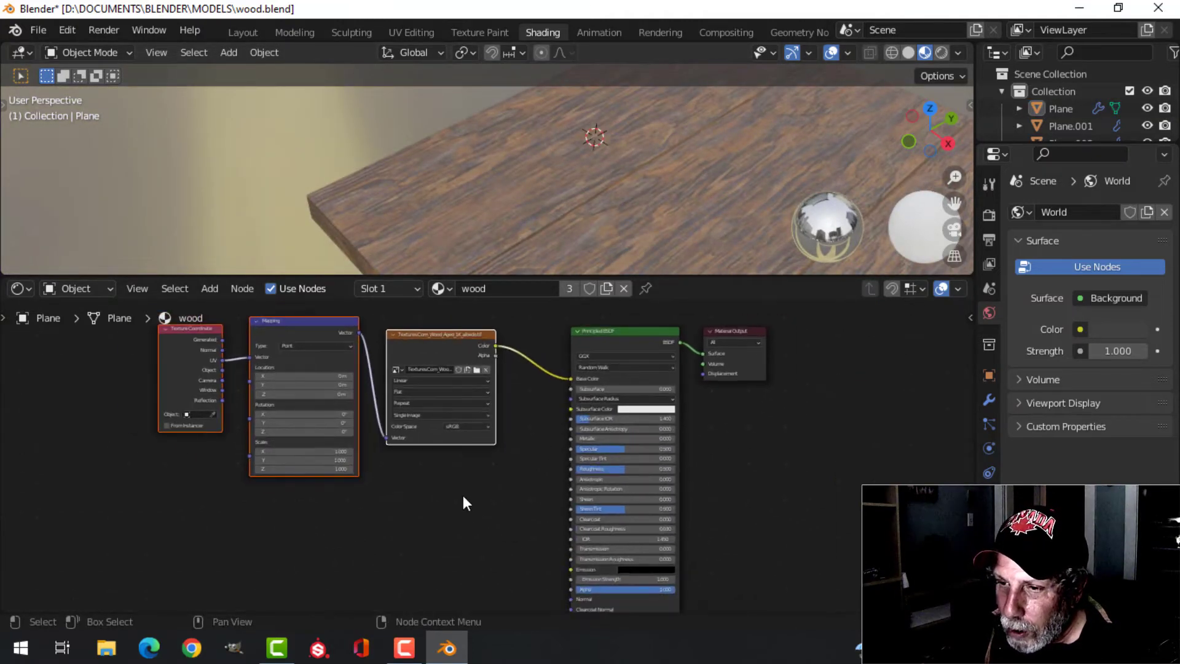
pyautogui.scroll(-1, 484, 364)
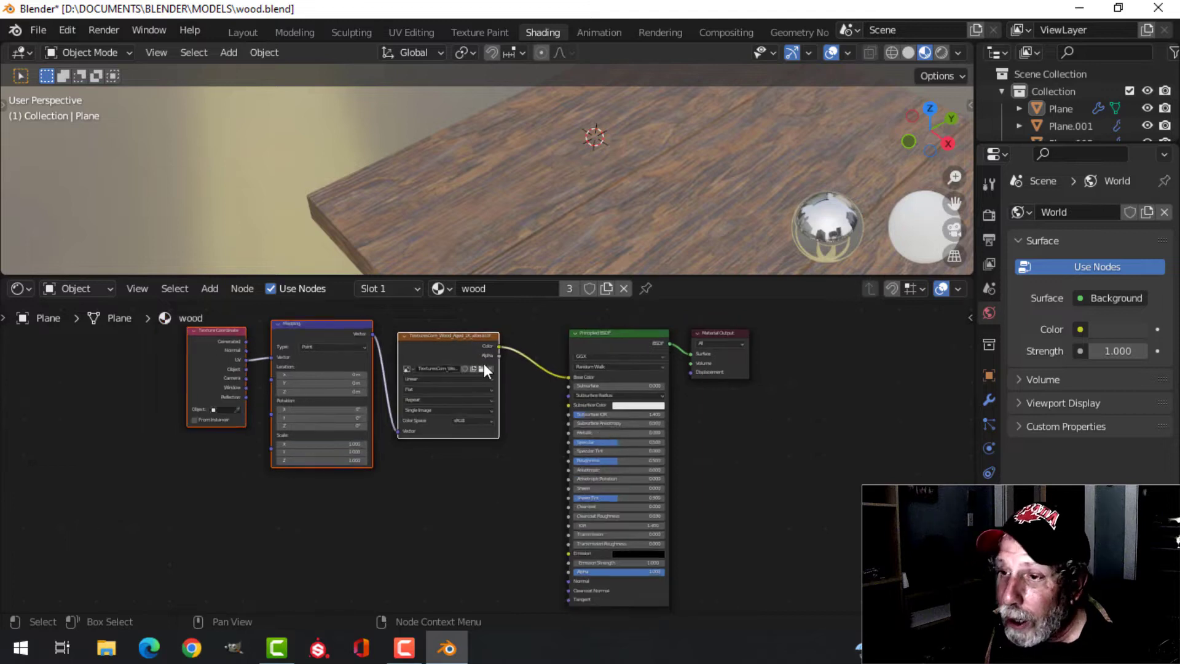
pyautogui.scroll(2, 495, 372)
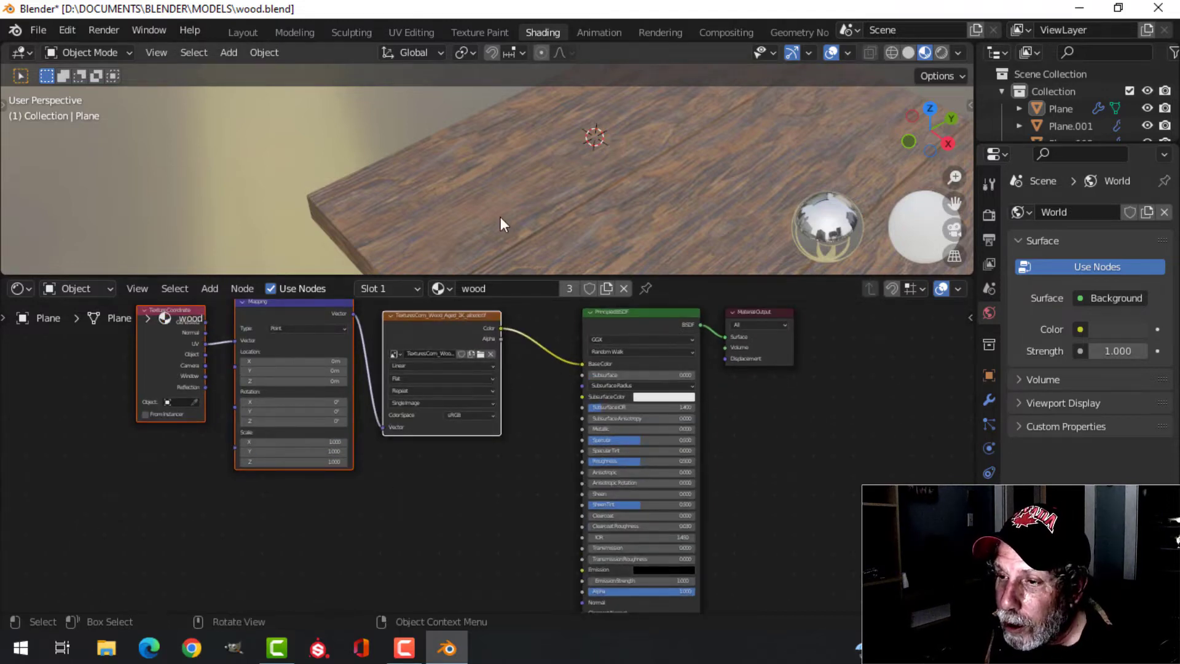
pyautogui.scroll(-1, 515, 448)
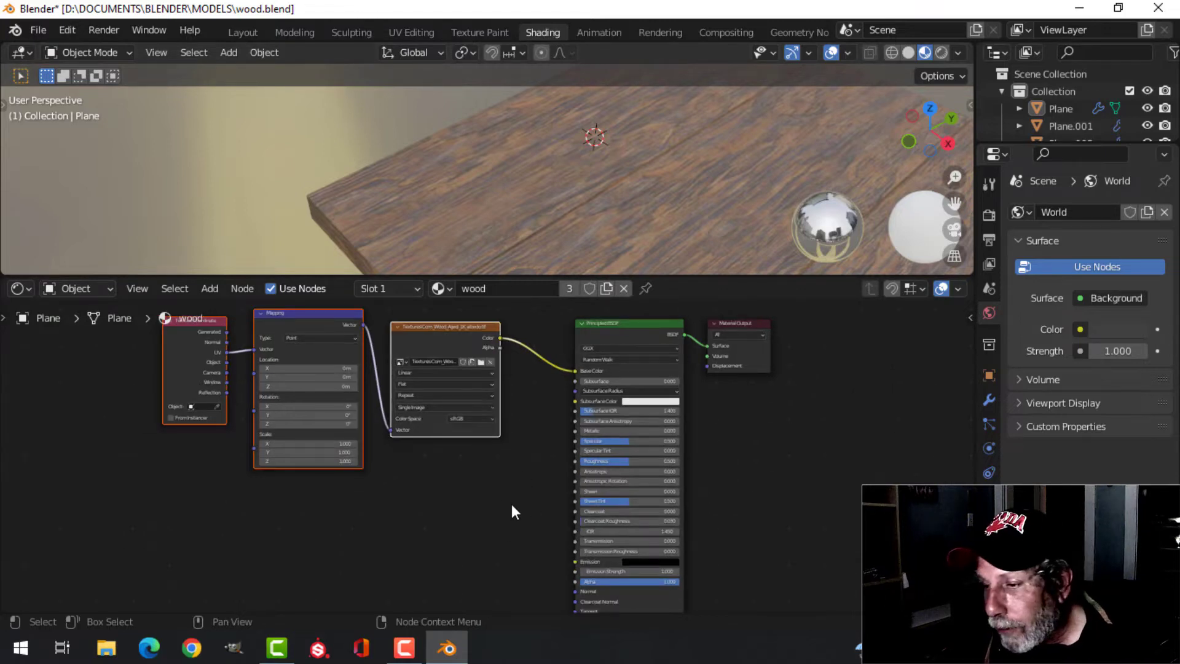
pyautogui.scroll(-1, 483, 528)
pyautogui.scroll(-1, 489, 500)
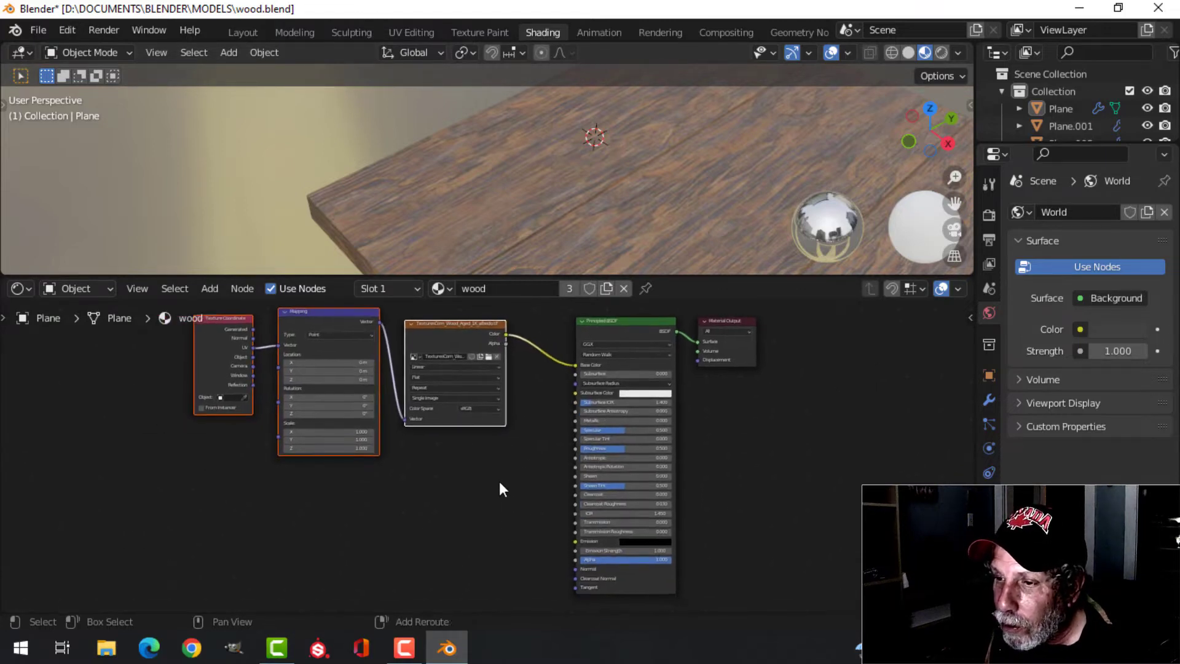
# - Duplicate the wood Image Texture node and move the Texture Coordinate and Mapping nodes left
pyautogui.click(455, 331)
pyautogui.hotkey('shift', 'd')
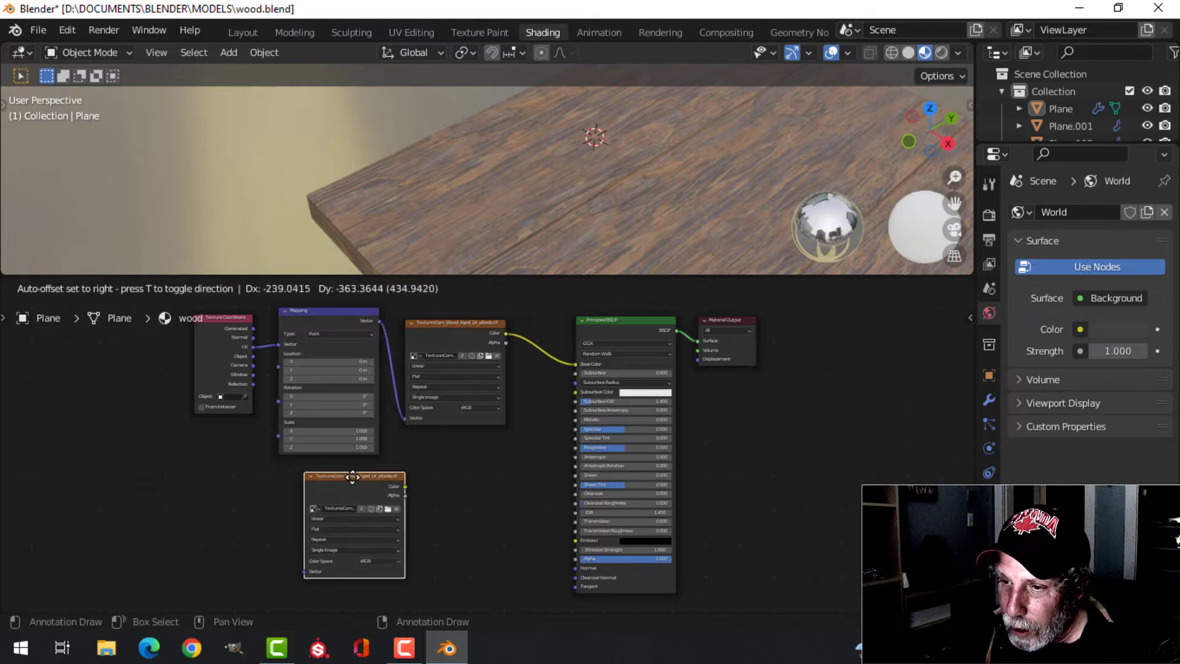
pyautogui.click(337, 480)
pyautogui.scroll(4, 464, 463)
pyautogui.moveTo(464, 464); pyautogui.dragTo(593, 434, button='middle')
pyautogui.moveTo(543, 473); pyautogui.dragTo(595, 566, button='middle')
pyautogui.moveTo(251, 362); pyautogui.dragTo(461, 424)
pyautogui.press('g')
pyautogui.click(265, 438)
# - Link the Mapping node's Vector output to the copied texture's Vector input
pyautogui.keyDown('shift'); pyautogui.moveTo(363, 385); pyautogui.dragTo(387, 353, button='middle'); pyautogui.keyUp('shift')
pyautogui.keyDown('shift'); pyautogui.moveTo(390, 407); pyautogui.dragTo(418, 378, button='middle'); pyautogui.keyUp('shift')
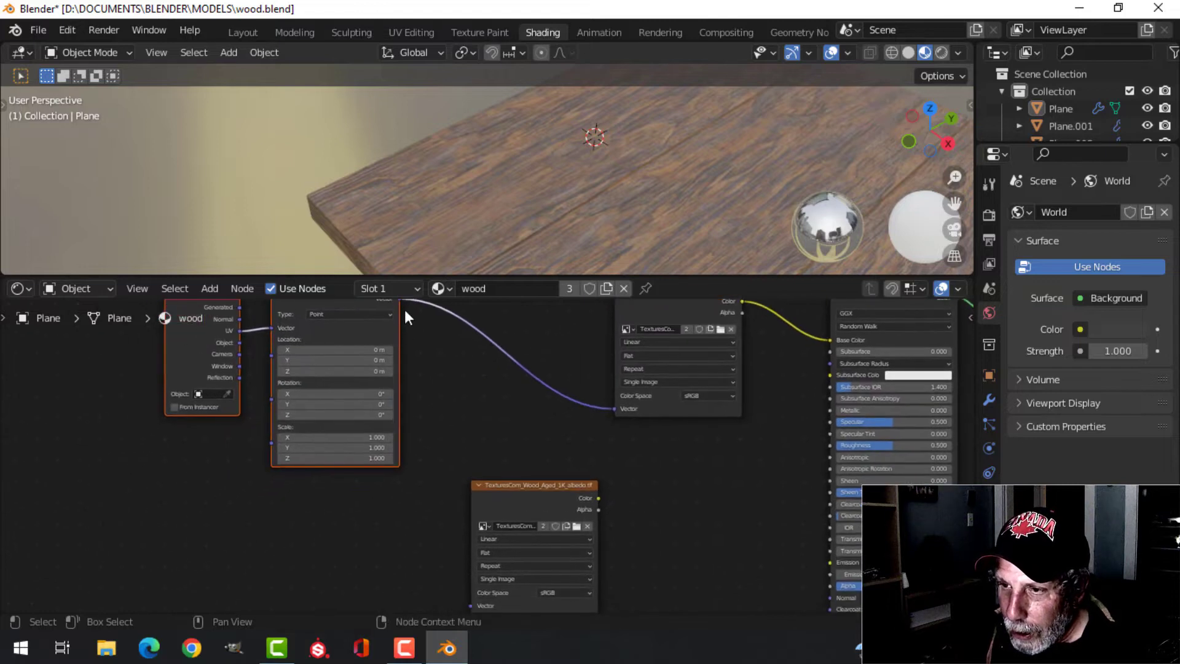
pyautogui.moveTo(399, 301); pyautogui.dragTo(472, 473)
pyautogui.scroll(3, 697, 422)
pyautogui.keyDown('shift'); pyautogui.moveTo(633, 435); pyautogui.dragTo(414, 503, button='middle'); pyautogui.keyUp('shift')
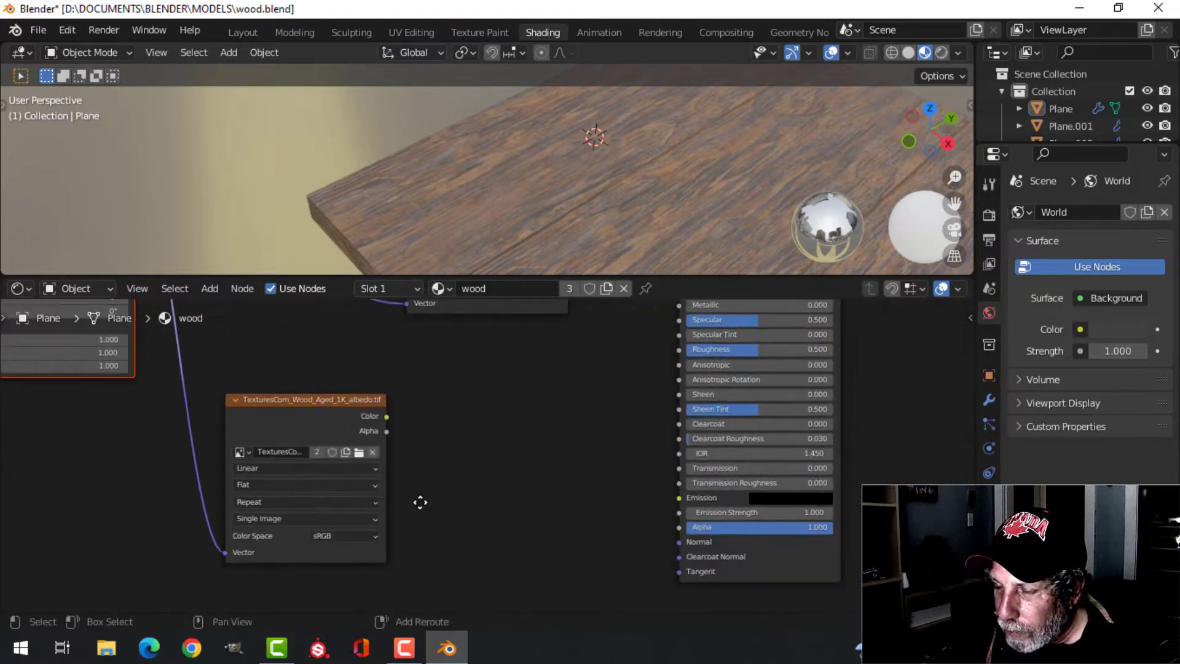
# - Add a Bump node fed by the texture Color into Height, driving the Principled BSDF Normal
pyautogui.hotkey('shift', 'a')
pyautogui.moveTo(461, 538)
pyautogui.click(583, 401)
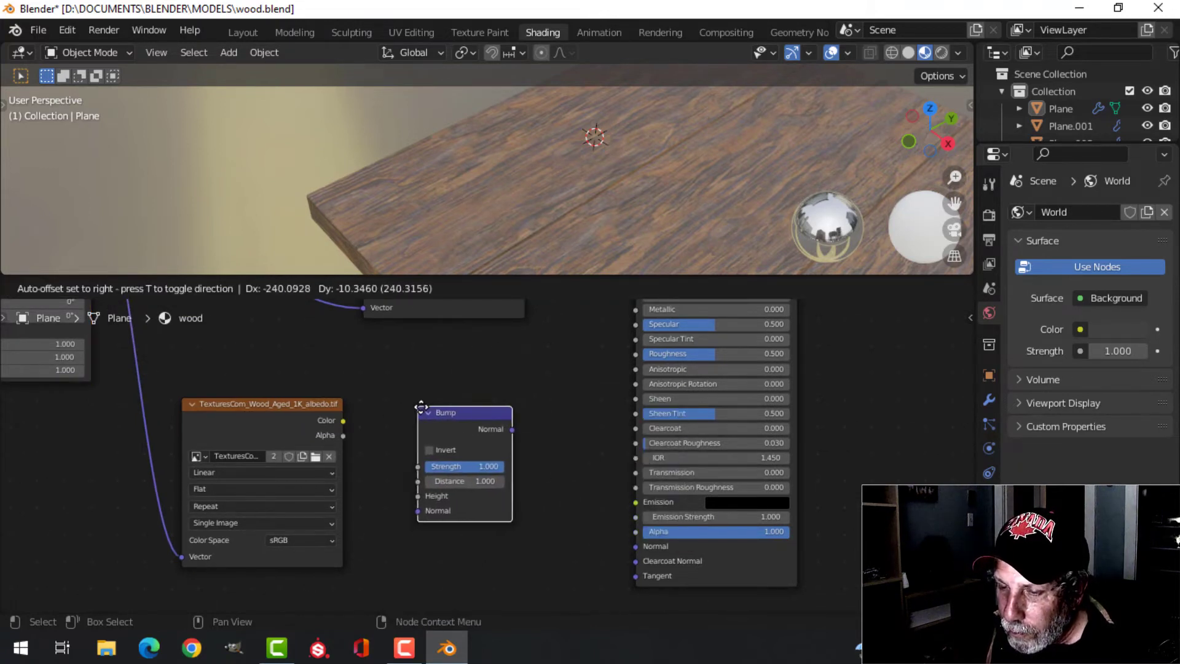
pyautogui.click(425, 407)
pyautogui.moveTo(343, 420); pyautogui.dragTo(422, 496)
pyautogui.scroll(3, 492, 497)
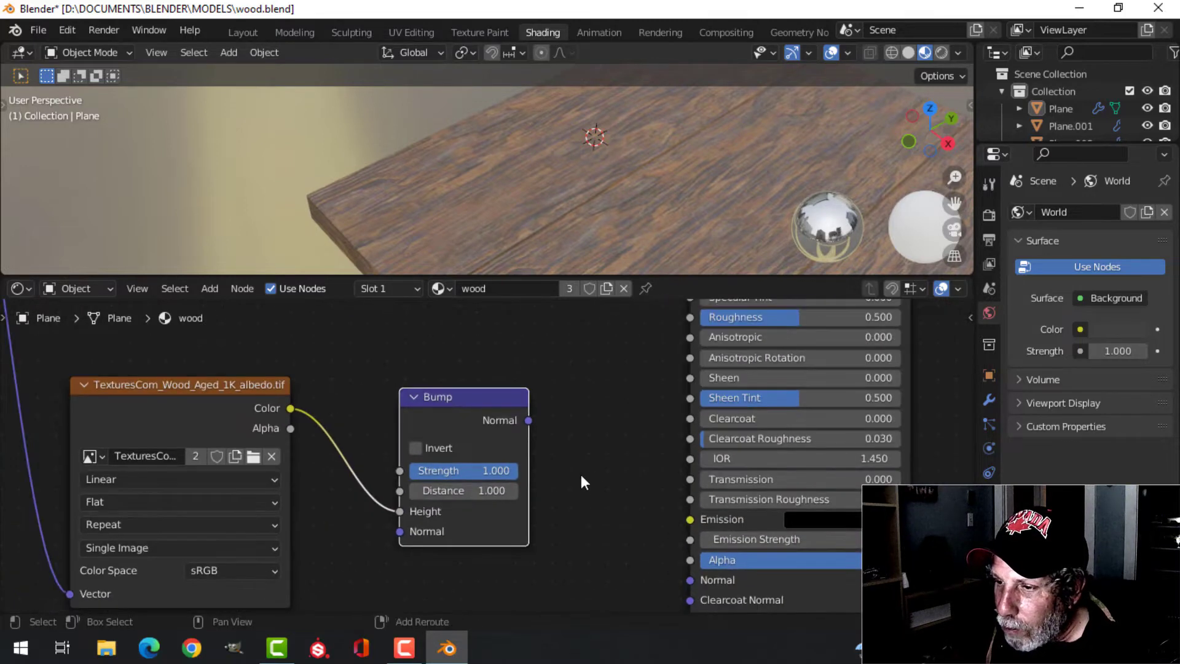
pyautogui.moveTo(576, 473); pyautogui.dragTo(509, 450, button='middle')
pyautogui.moveTo(457, 384); pyautogui.dragTo(619, 542)
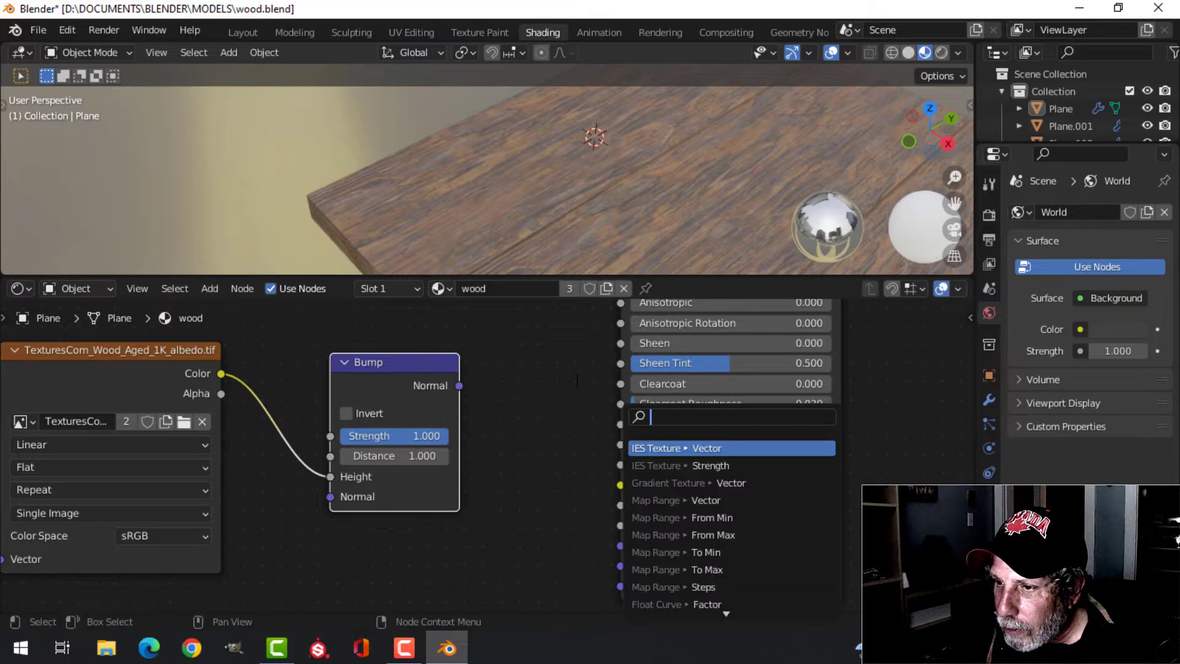
pyautogui.click(458, 386)
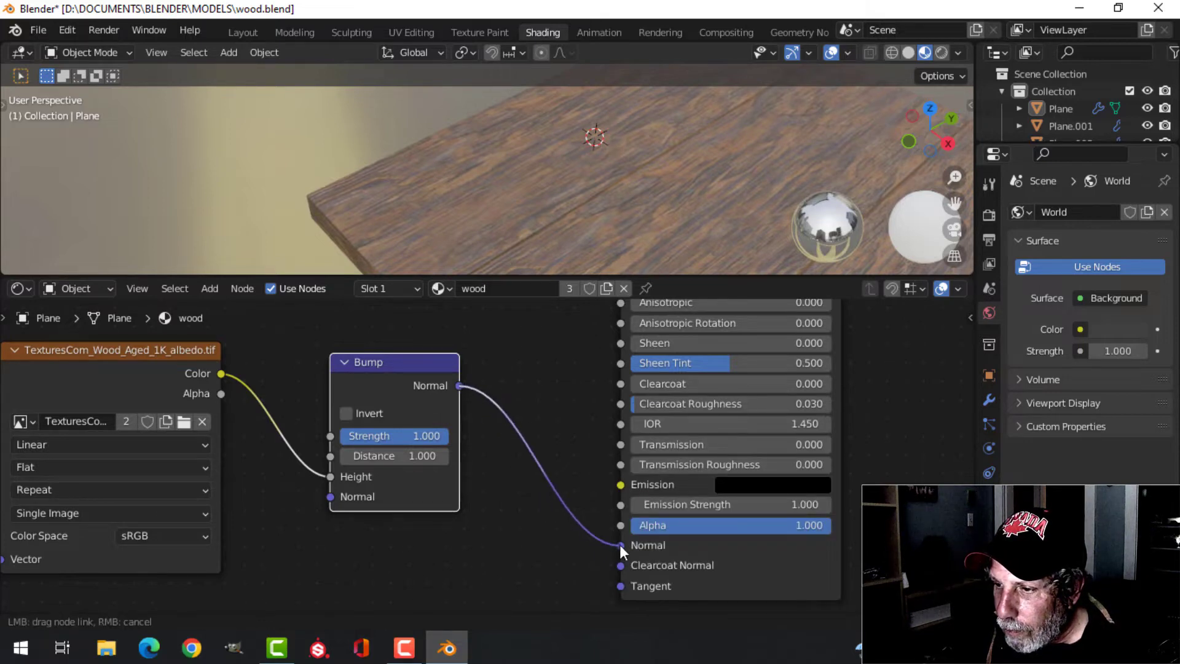
pyautogui.moveTo(619, 544); pyautogui.dragTo(619, 545)
# - Set the Bump strength to 0.1 and check the softer grain in the preview
pyautogui.moveTo(543, 213); pyautogui.dragTo(513, 231, button='middle')
pyautogui.scroll(2, 408, 426)
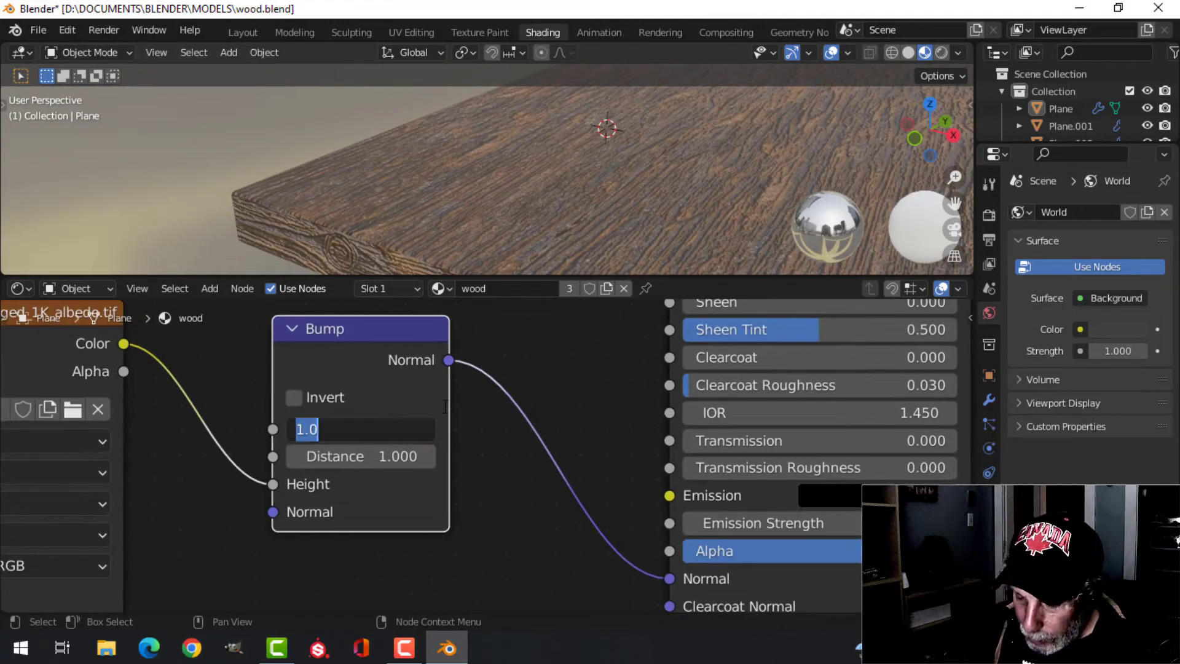
pyautogui.write('0.1')
pyautogui.press('Return')
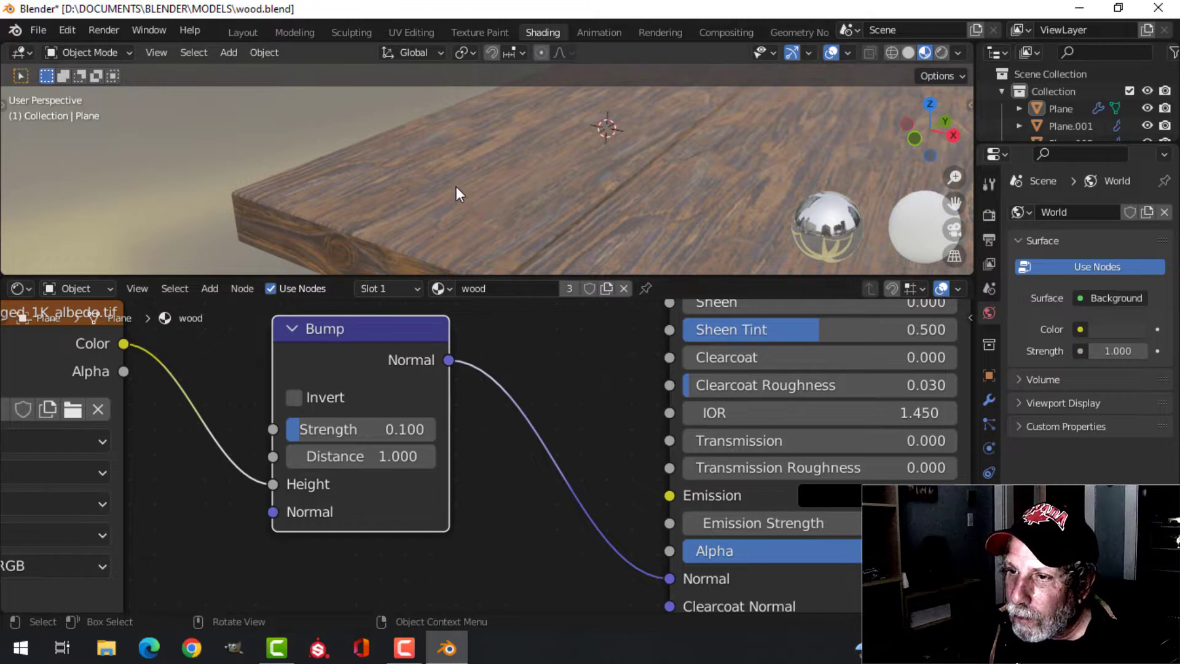
pyautogui.moveTo(456, 187); pyautogui.dragTo(570, 250, button='middle')
# - Back in Layout, preview the planks under the eighth and then the seventh studio HDRI
pyautogui.click(243, 32)
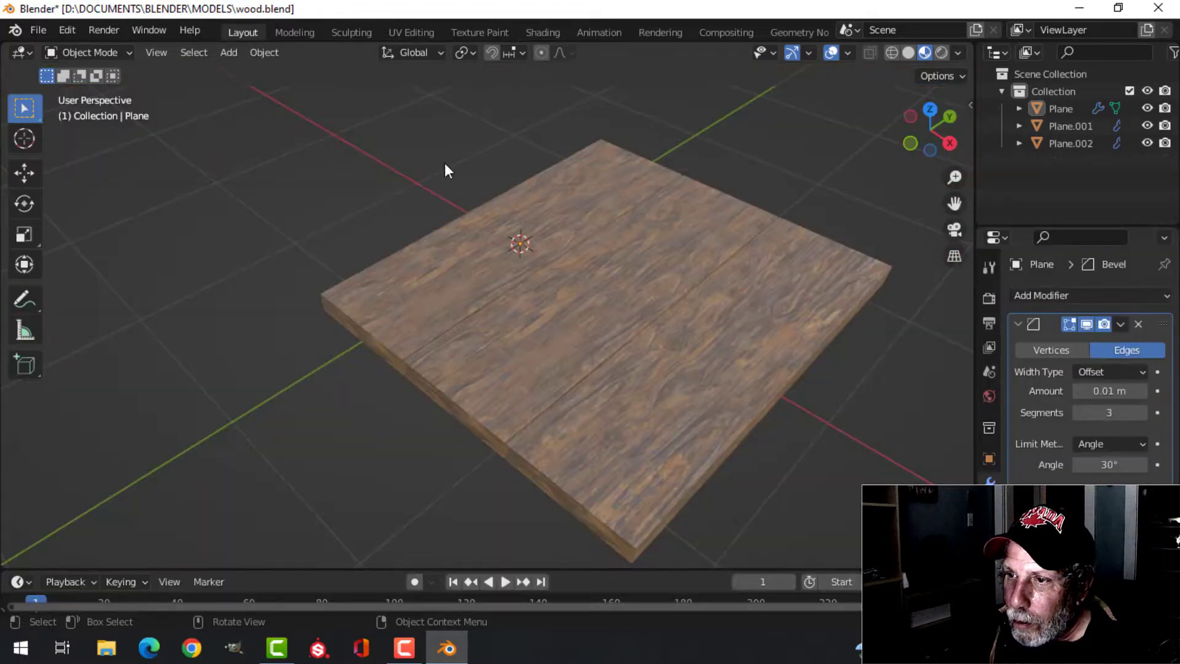
pyautogui.moveTo(669, 347)
pyautogui.mouseDown(button='middle')
pyautogui.moveTo(688, 361)
pyautogui.moveTo(629, 358)
pyautogui.moveTo(669, 297)
pyautogui.moveTo(639, 304)
pyautogui.mouseUp(button='middle')
pyautogui.scroll(5, 639, 350)
pyautogui.scroll(-4, 666, 295)
pyautogui.scroll(1, 640, 304)
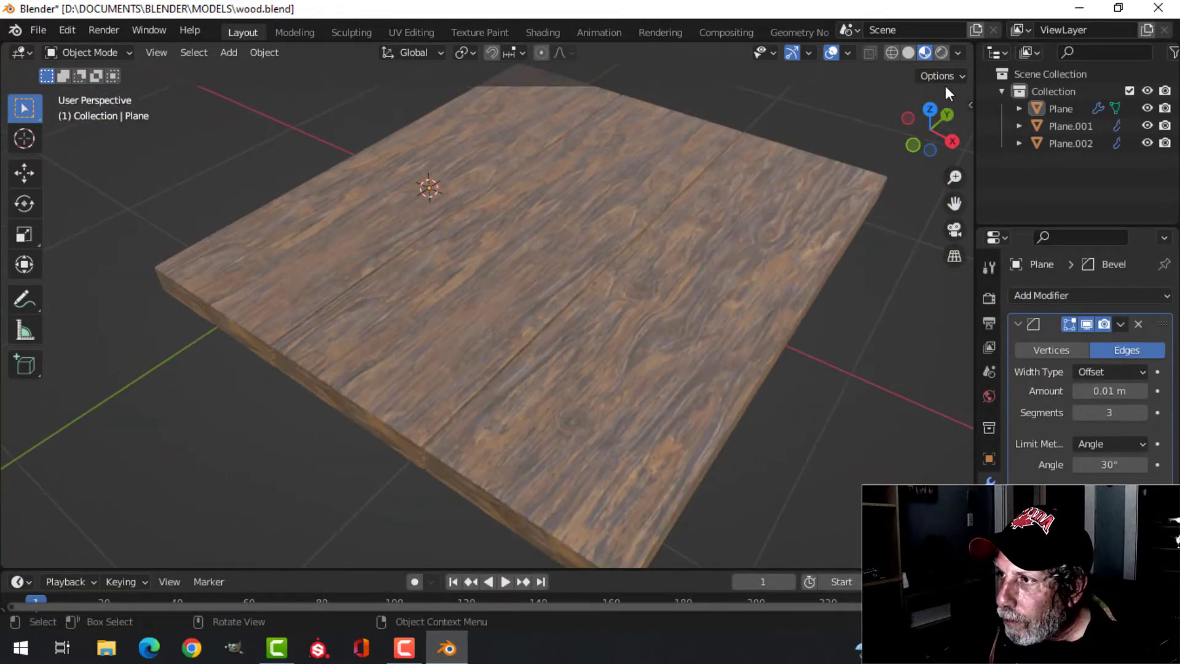
pyautogui.click(957, 52)
pyautogui.click(946, 192)
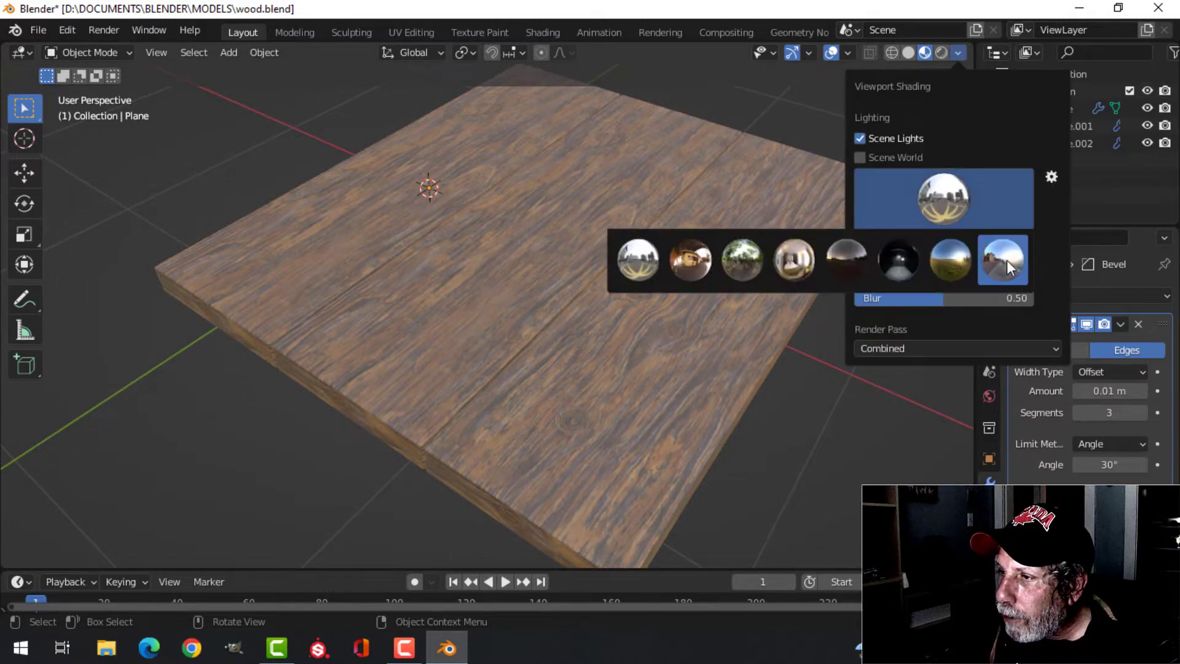
pyautogui.click(1005, 259)
pyautogui.click(953, 199)
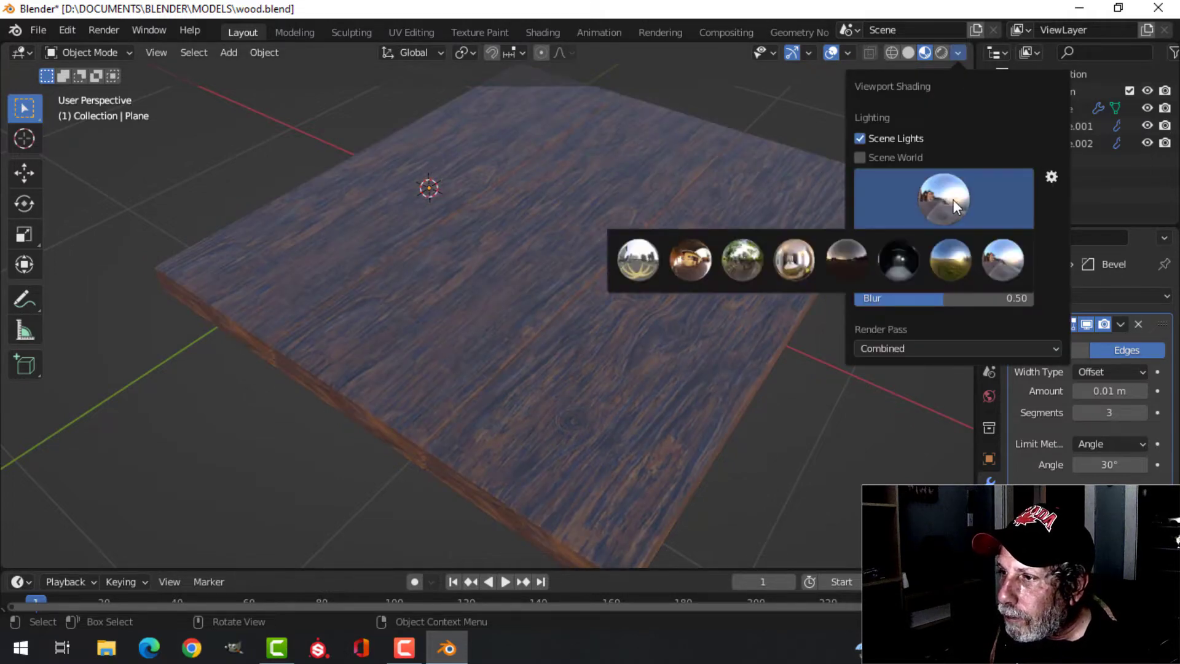
pyautogui.click(965, 245)
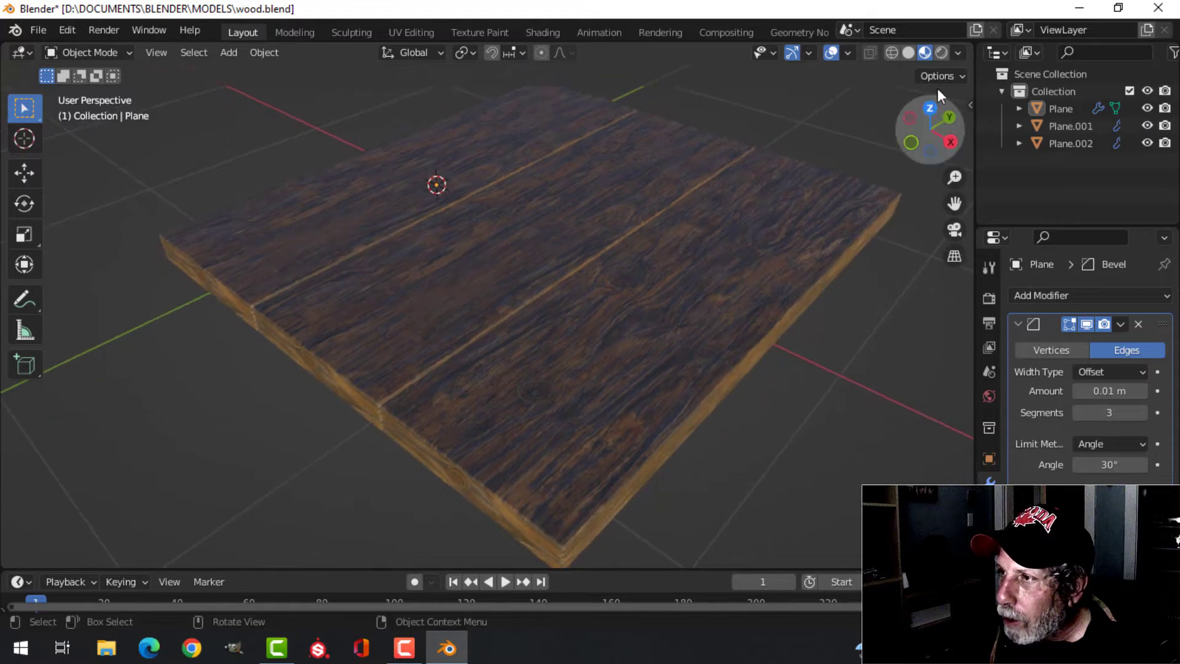
# - Try the forest HDRI, then settle on the second environment for the plank preview
pyautogui.click(958, 53)
pyautogui.click(952, 200)
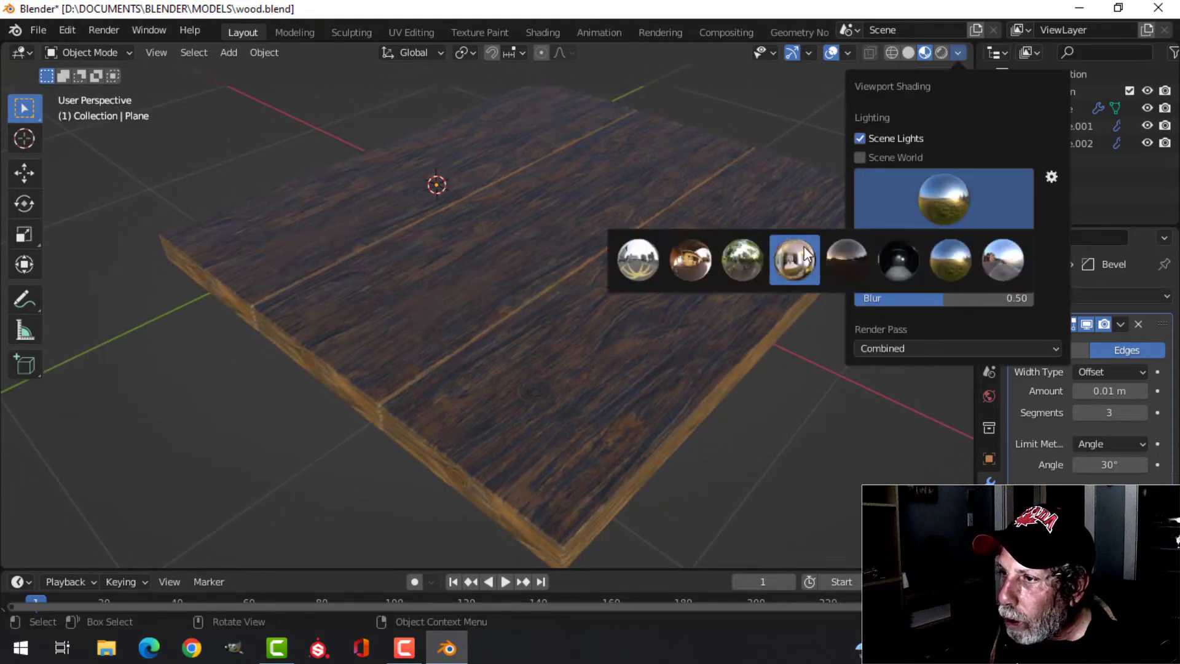
pyautogui.click(753, 257)
pyautogui.click(938, 194)
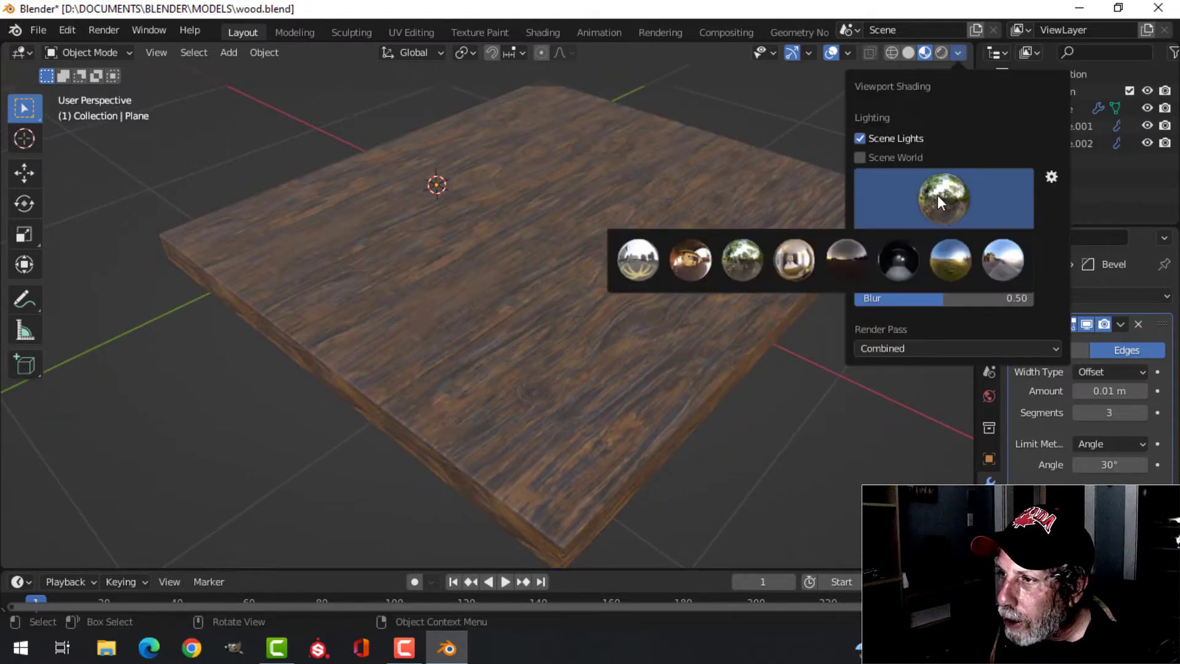
pyautogui.click(676, 267)
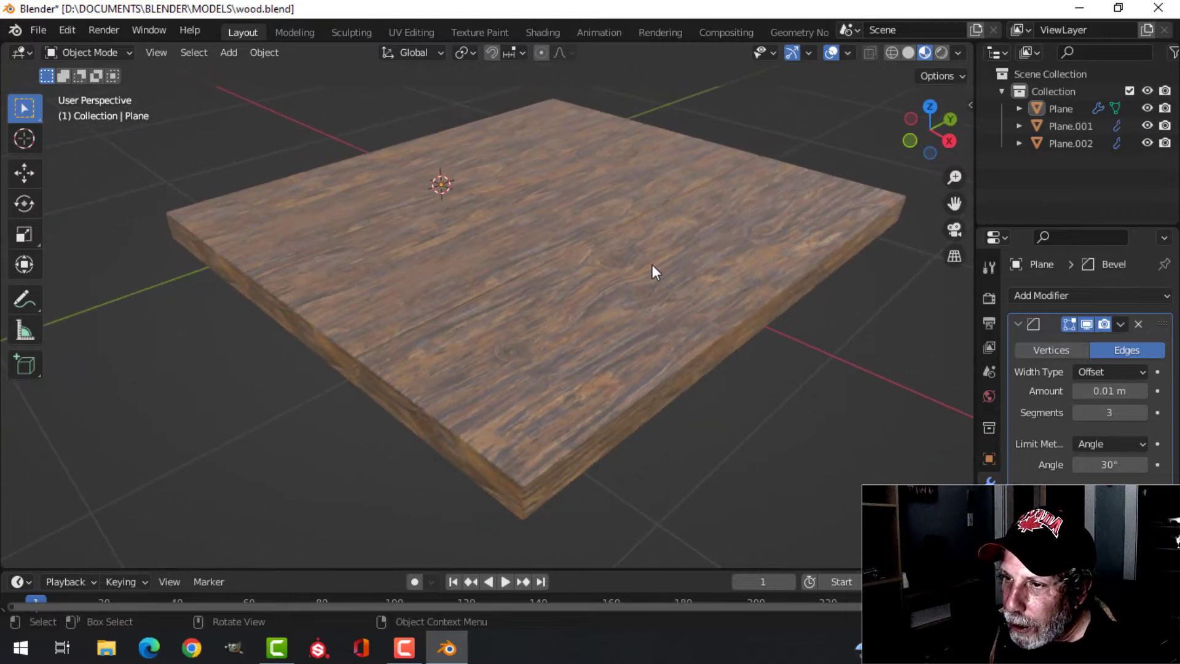
# - Select the plank and, in Shading, lower the material Roughness from 0.500 to about 0.405
pyautogui.scroll(-2, 652, 270)
pyautogui.click(495, 187)
pyautogui.click(542, 32)
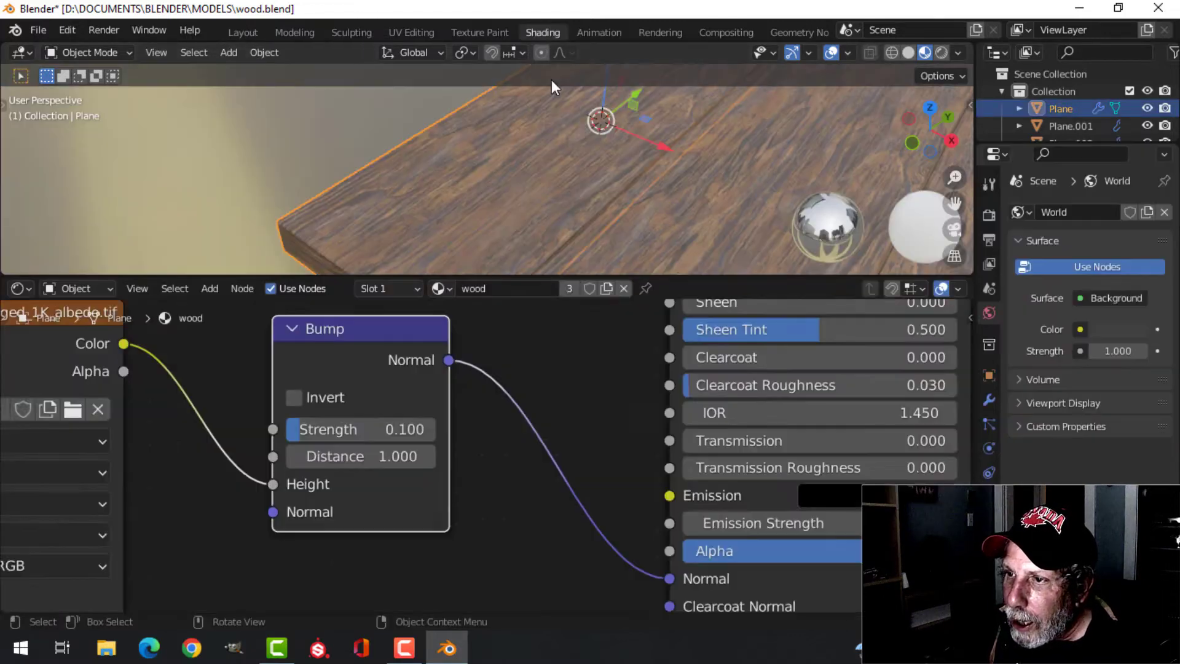
pyautogui.scroll(-4, 503, 415)
pyautogui.scroll(-4, 507, 415)
pyautogui.moveTo(502, 387); pyautogui.dragTo(502, 419, button='middle')
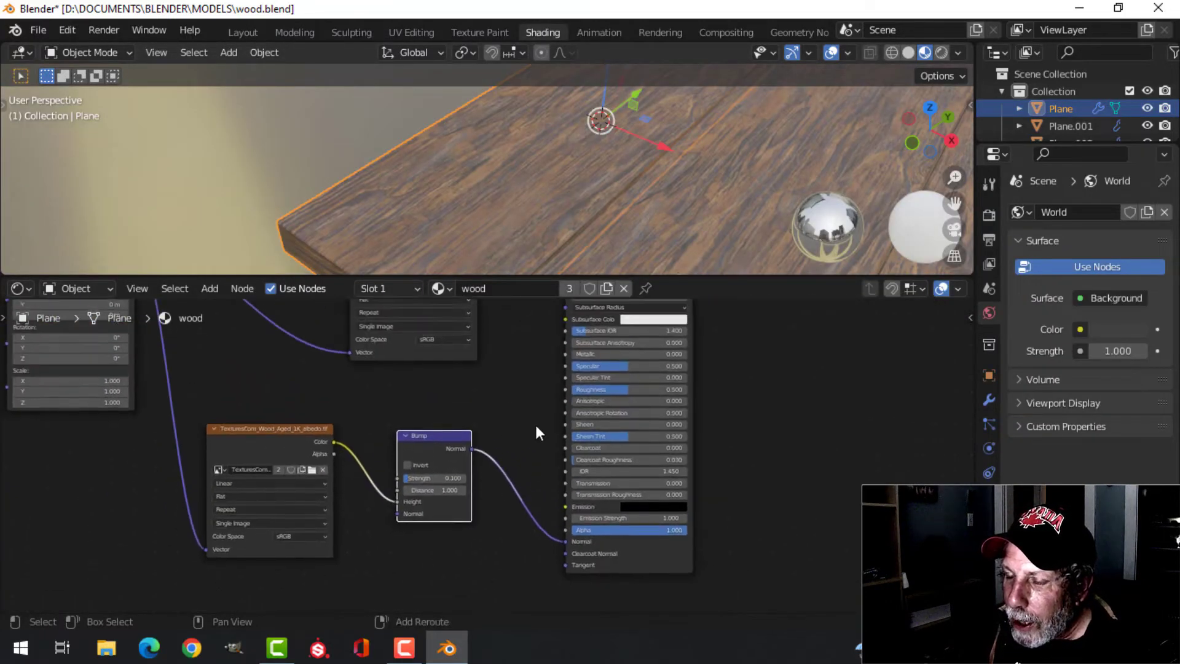
pyautogui.scroll(3, 554, 425)
pyautogui.moveTo(639, 380); pyautogui.dragTo(627, 380)
pyautogui.scroll(-3, 485, 419)
pyautogui.moveTo(391, 409); pyautogui.dragTo(404, 452, button='middle')
# - Move the wood texture and Bump nodes down and the upper image texture node up-left
pyautogui.moveTo(262, 452); pyautogui.dragTo(464, 521)
pyautogui.scroll(-1, 455, 513)
pyautogui.press('g')
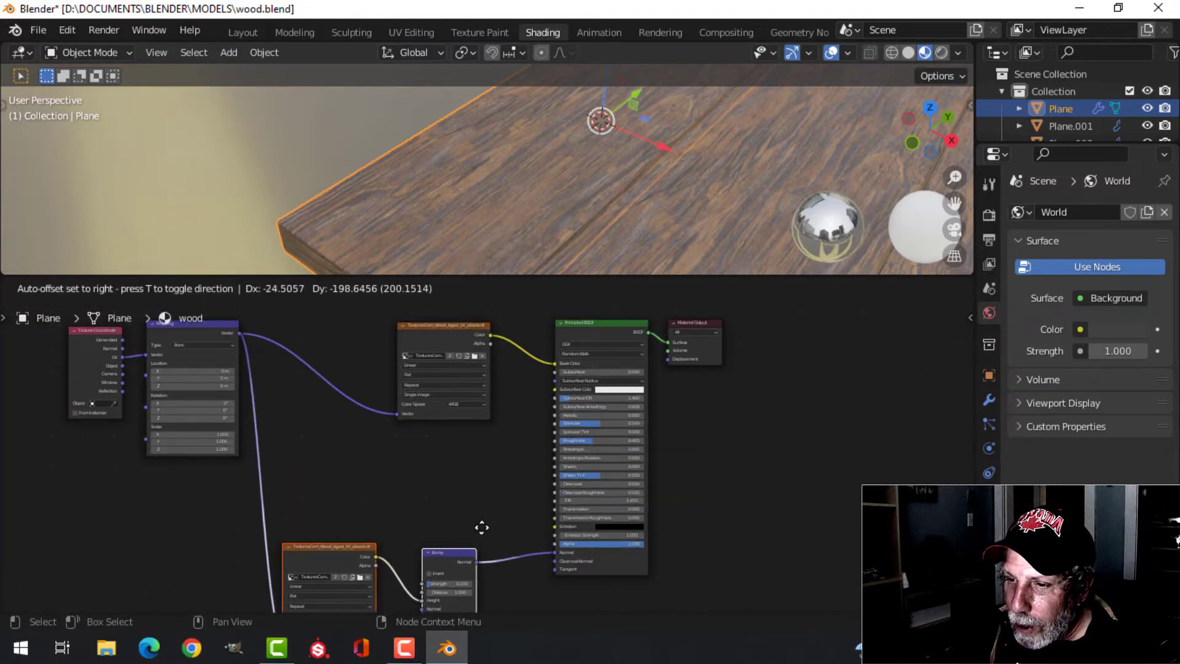
pyautogui.click(482, 527)
pyautogui.moveTo(427, 327); pyautogui.dragTo(393, 300)
pyautogui.scroll(-1, 466, 456)
pyautogui.moveTo(427, 458); pyautogui.dragTo(467, 475, button='middle')
pyautogui.scroll(1, 469, 484)
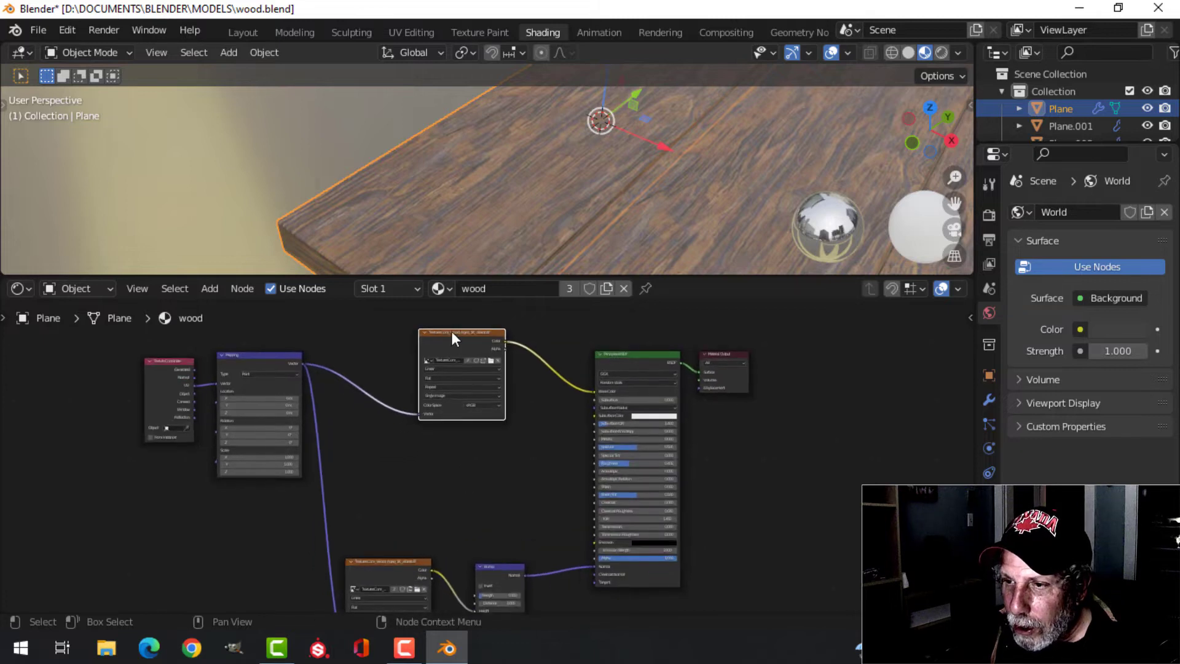
# - Duplicate the wood image texture node and link the Mapping Vector output into the copy
pyautogui.hotkey('shift', 'd')
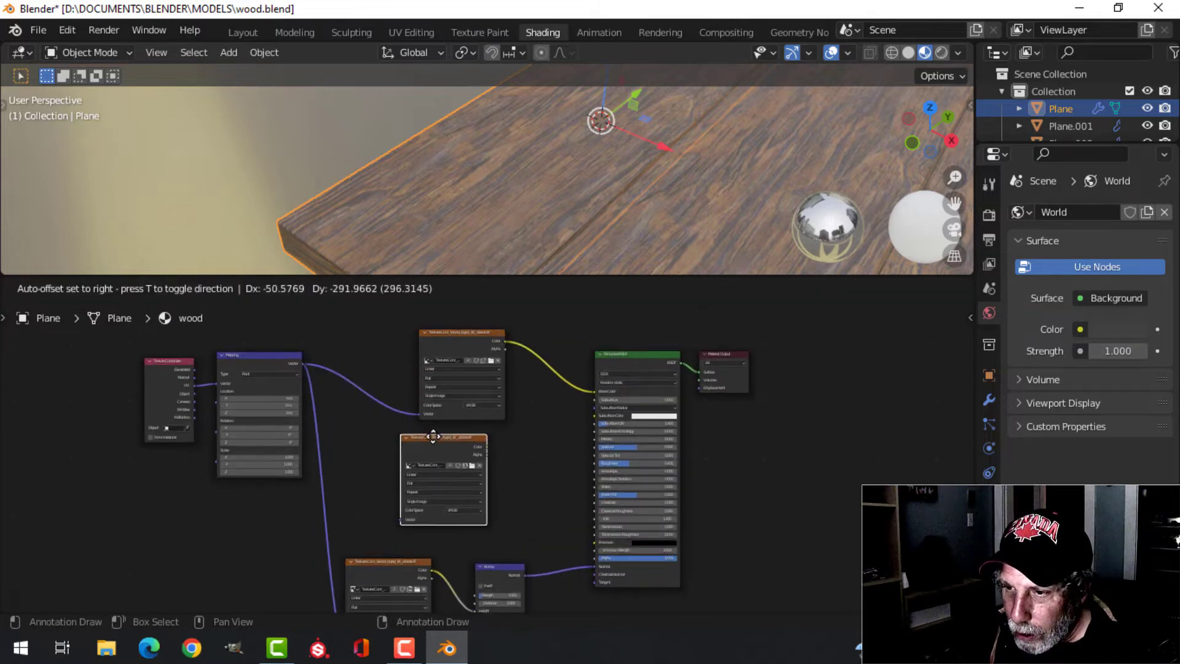
pyautogui.click(427, 433)
pyautogui.scroll(1, 326, 396)
pyautogui.moveTo(336, 414); pyautogui.dragTo(385, 441, button='middle')
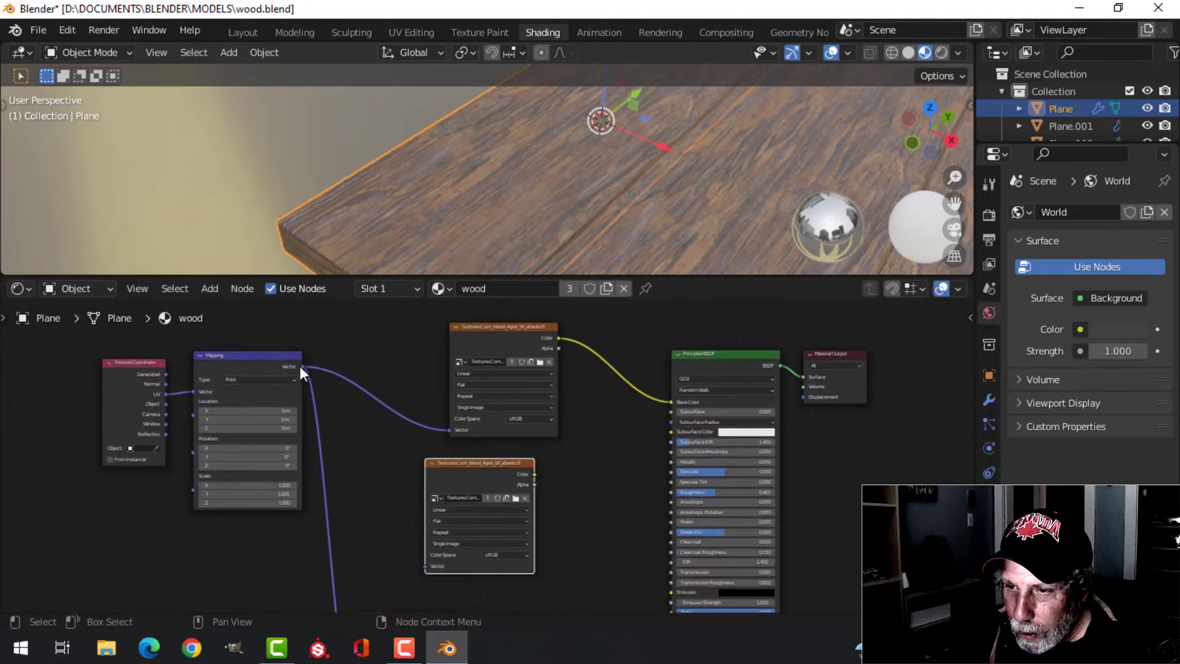
pyautogui.moveTo(301, 367); pyautogui.dragTo(428, 566)
pyautogui.scroll(3, 539, 537)
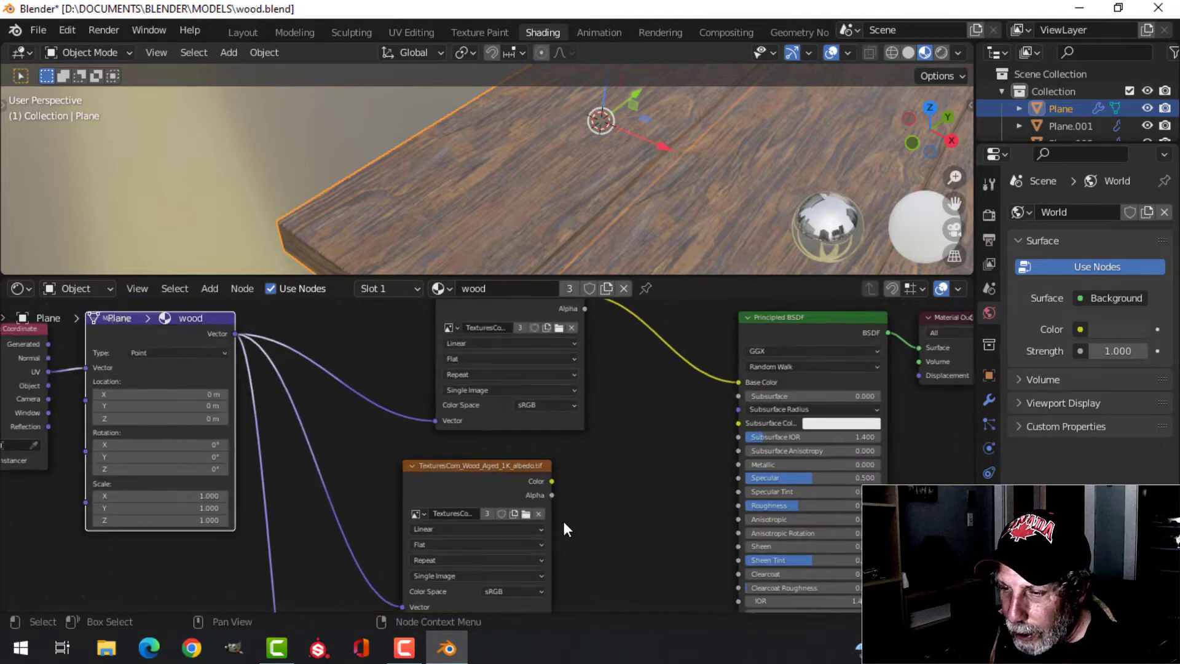
# - Load grunge-overlay-1.png from the GRUNGE folder into the duplicated texture node
pyautogui.click(497, 448)
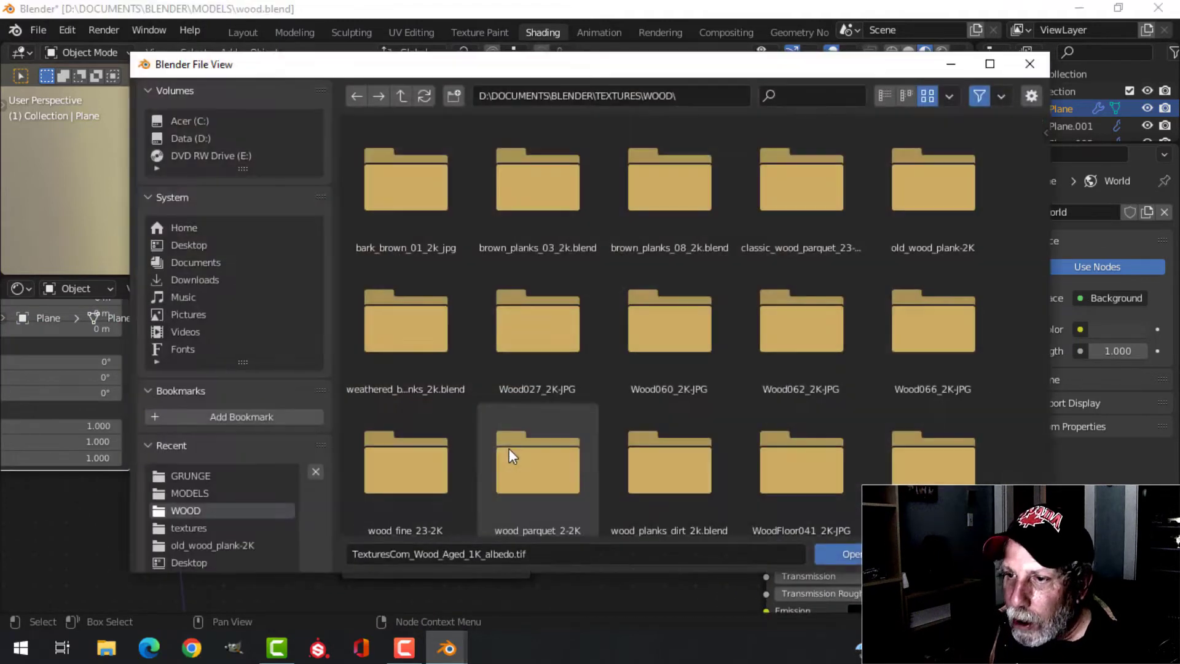
pyautogui.click(190, 476)
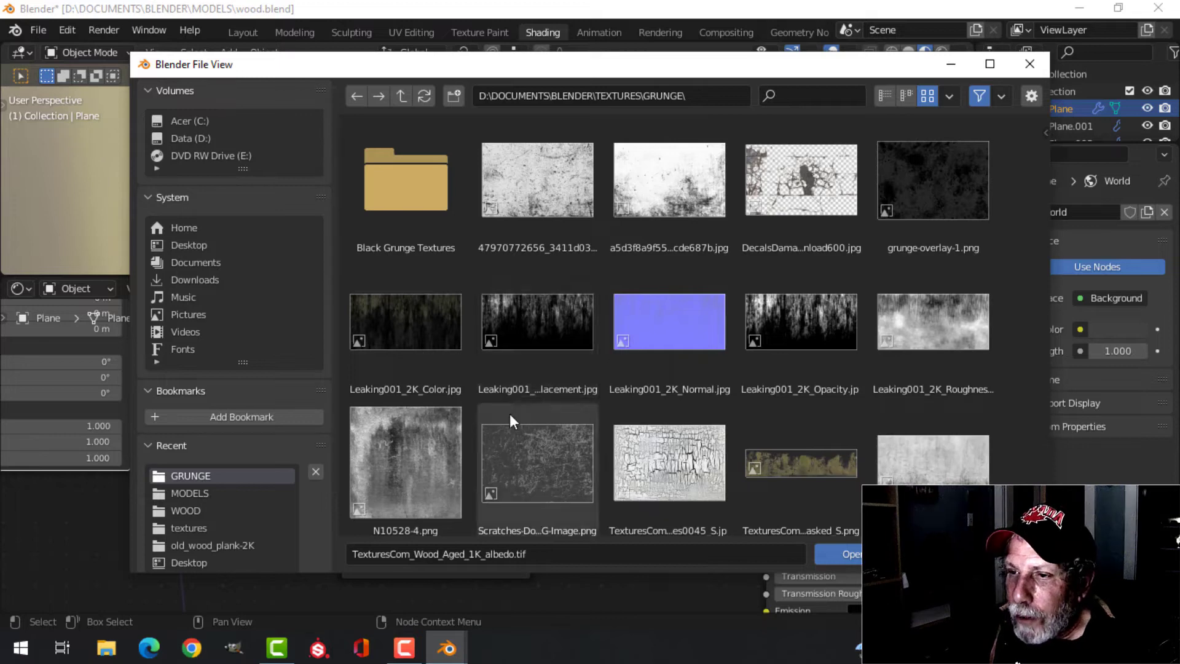
pyautogui.doubleClick(411, 161)
pyautogui.click(401, 96)
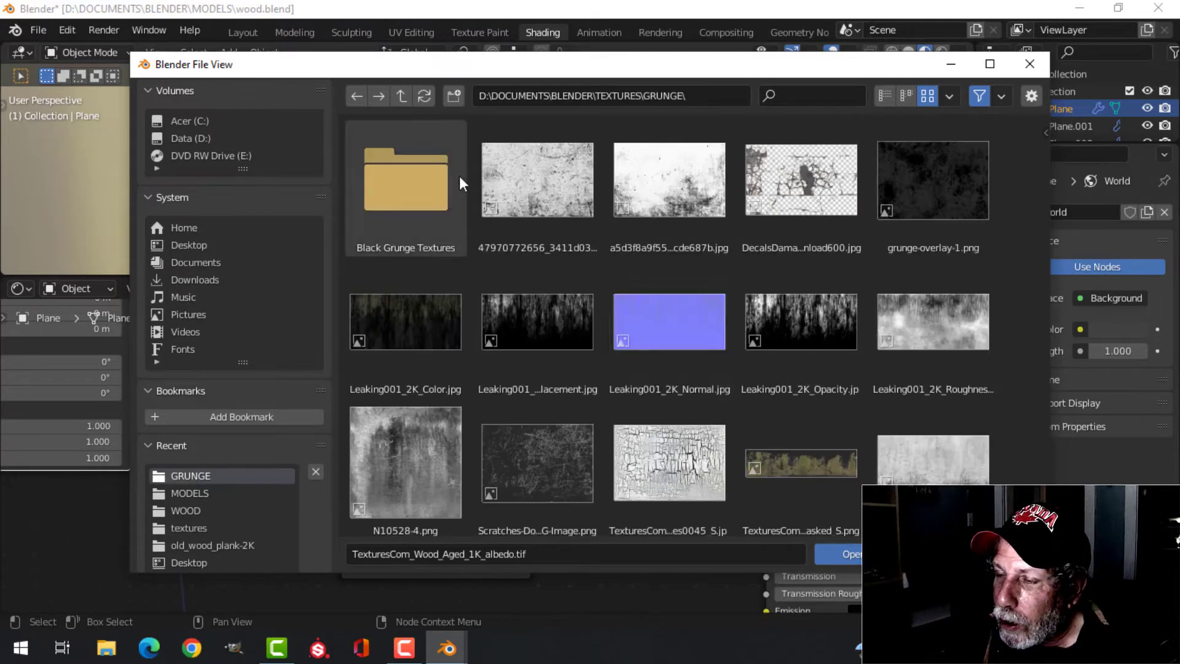
pyautogui.click(927, 194)
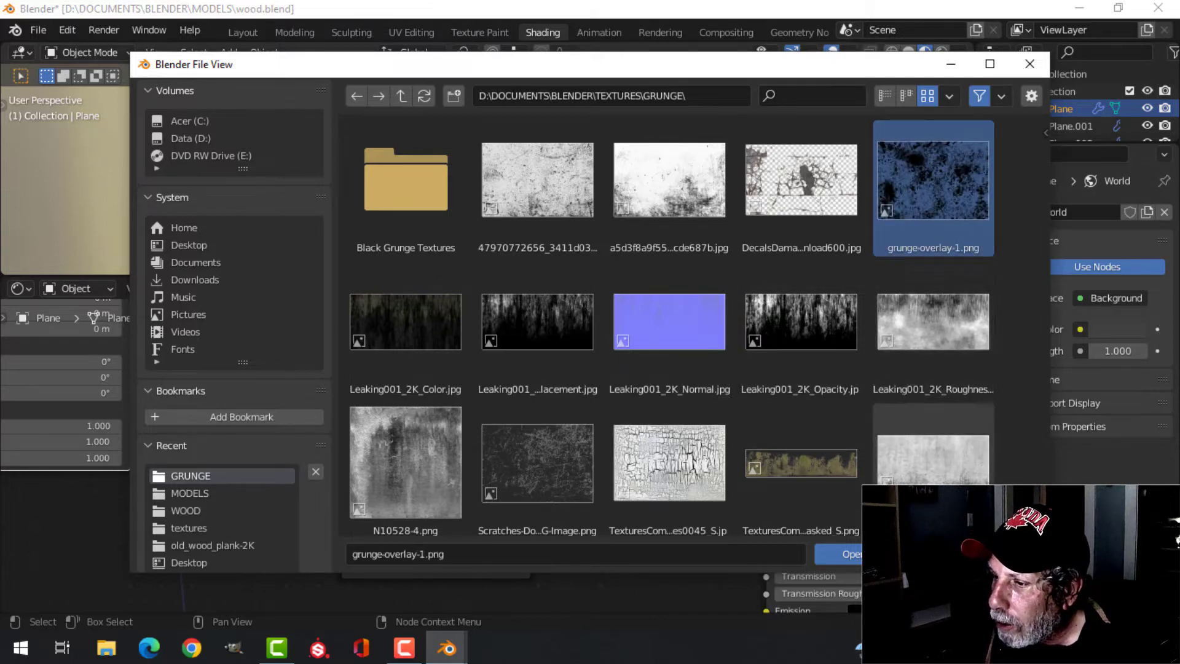
pyautogui.click(857, 555)
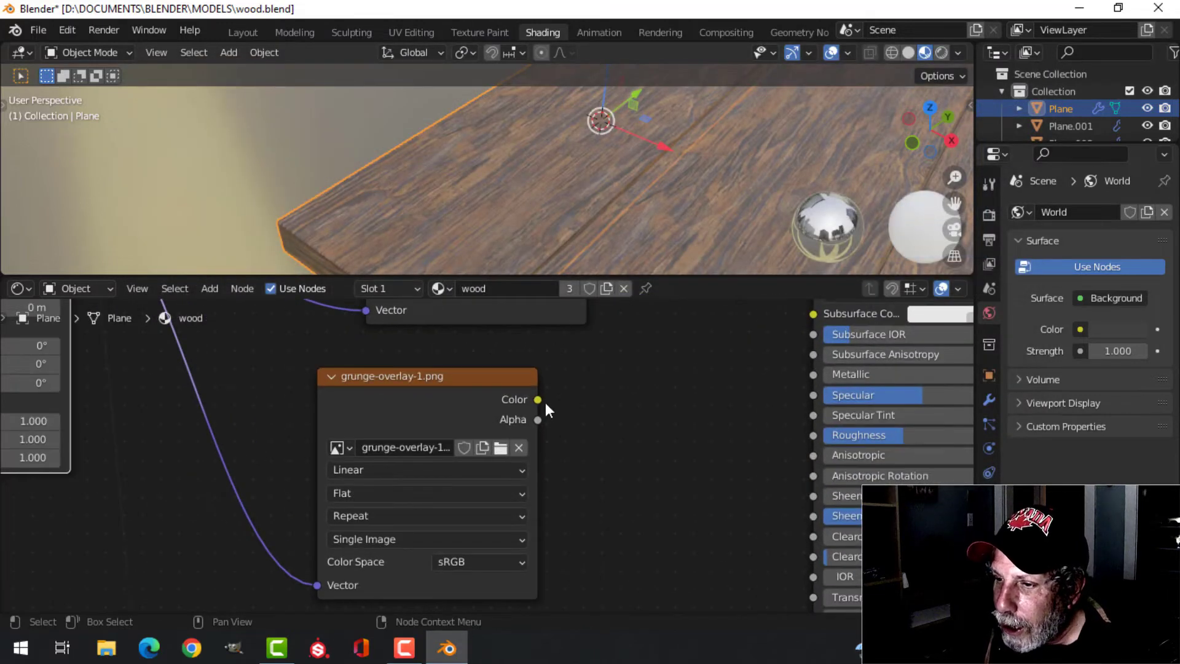
# - Shift the grunge image node left to make room for a new node beside it
pyautogui.moveTo(458, 377); pyautogui.dragTo(387, 376)
pyautogui.scroll(-2, 498, 455)
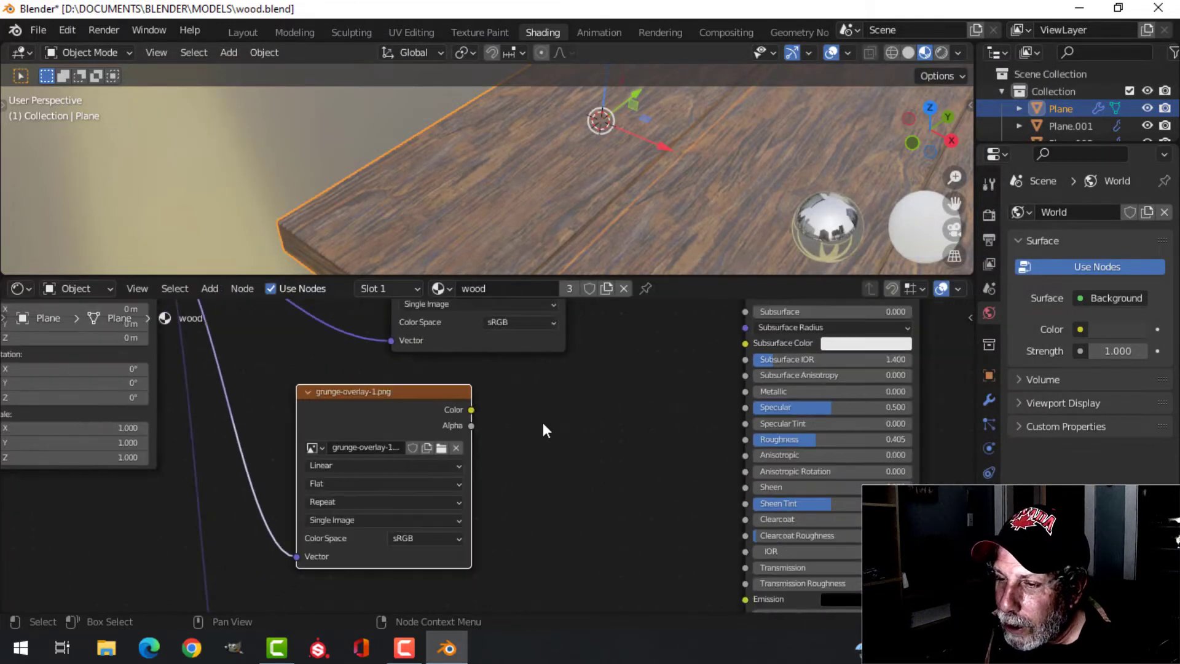
pyautogui.moveTo(558, 426); pyautogui.dragTo(452, 429, button='middle')
pyautogui.hotkey('shift', 'a')
# - Add a ColorRamp fed by the grunge image Color, and send its Color into Roughness
pyautogui.moveTo(468, 438)
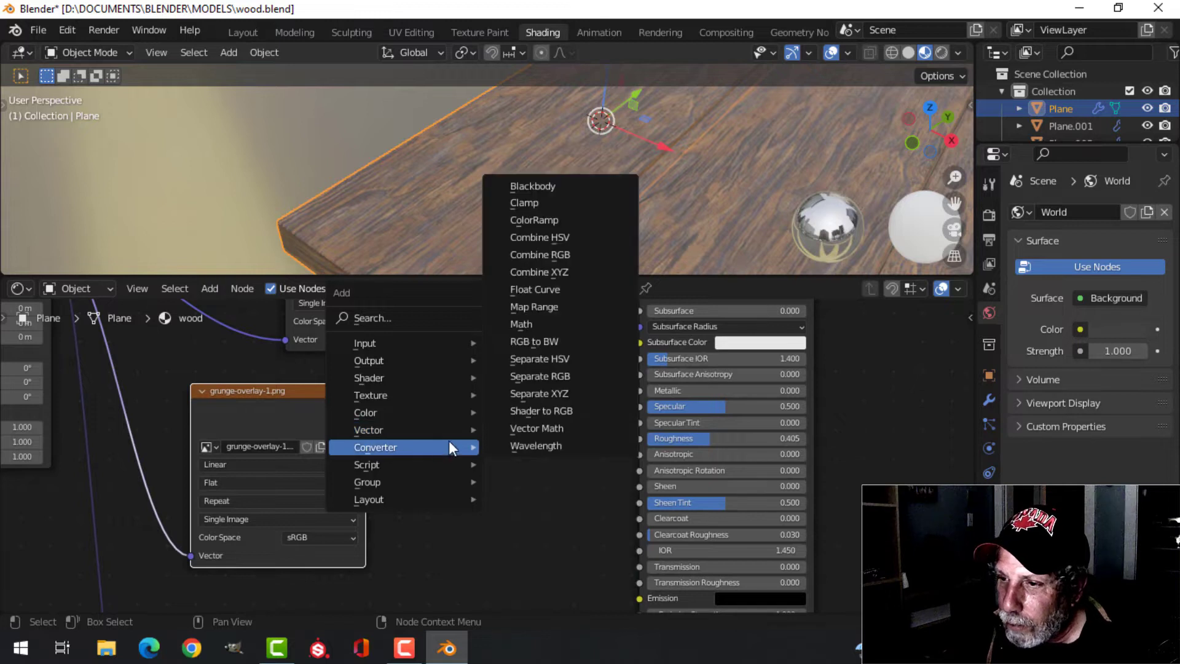
pyautogui.click(540, 220)
pyautogui.click(389, 400)
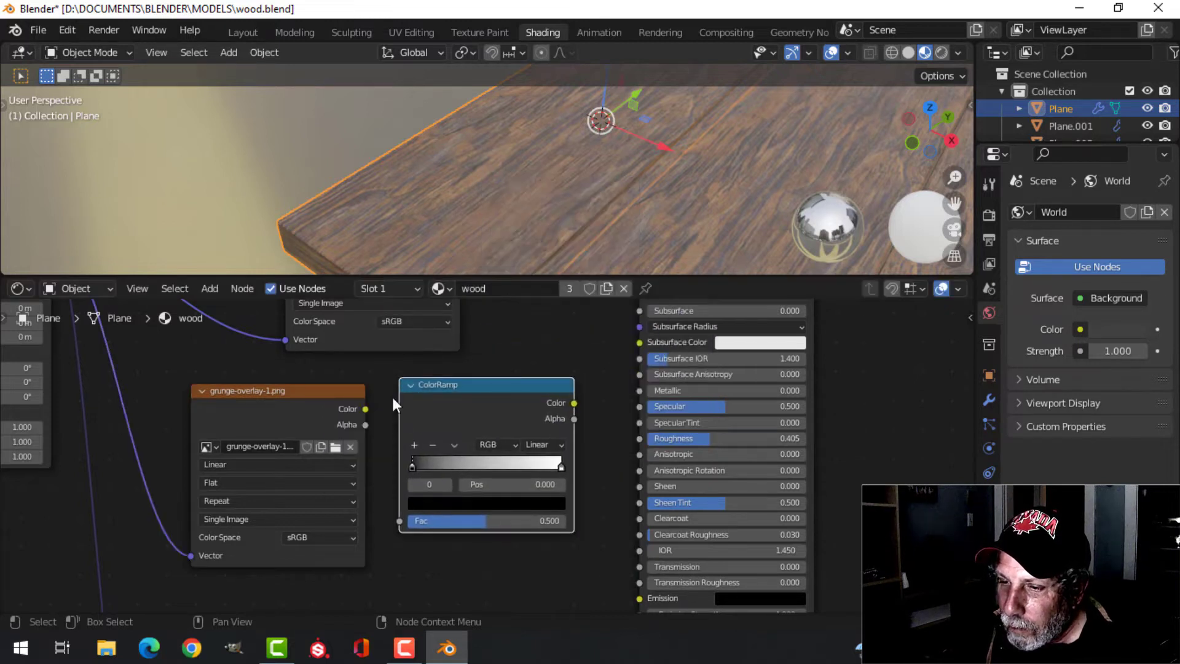
pyautogui.moveTo(366, 408); pyautogui.dragTo(401, 520)
pyautogui.click(573, 401)
pyautogui.moveTo(620, 431); pyautogui.dragTo(640, 438)
# - Tune the ramp stops, leaving black at 0.000 and setting white near 0.809
pyautogui.moveTo(558, 213); pyautogui.dragTo(632, 182, button='middle')
pyautogui.moveTo(721, 177); pyautogui.dragTo(590, 217, button='middle')
pyautogui.scroll(2, 423, 470)
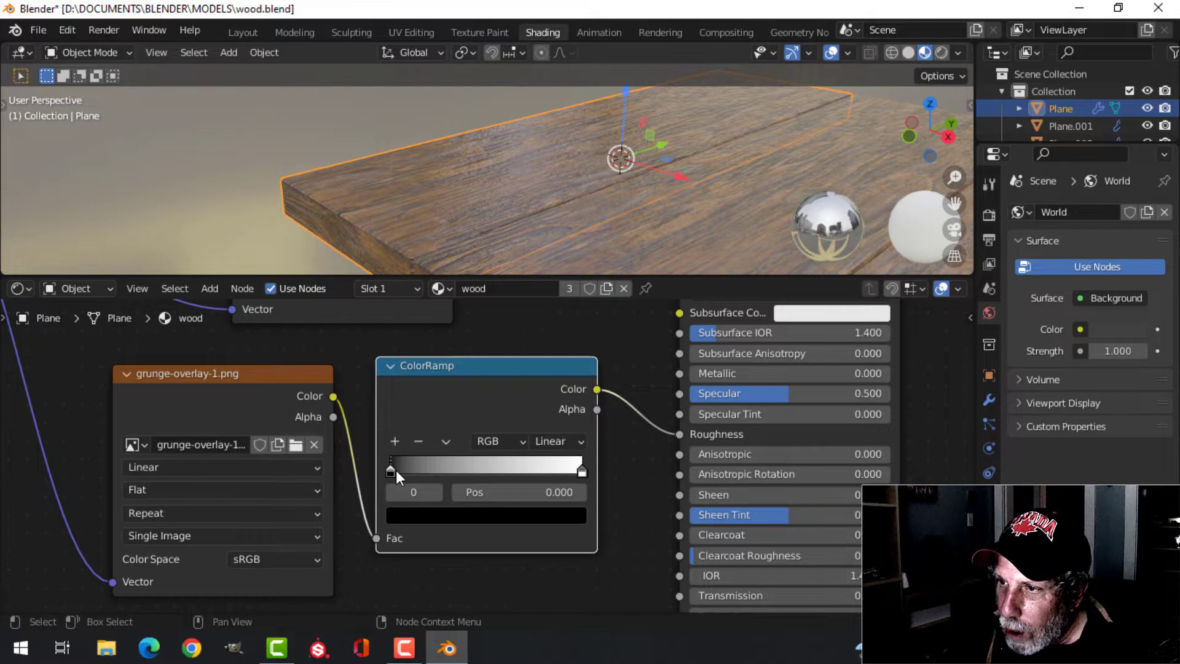
pyautogui.moveTo(400, 469); pyautogui.dragTo(472, 454)
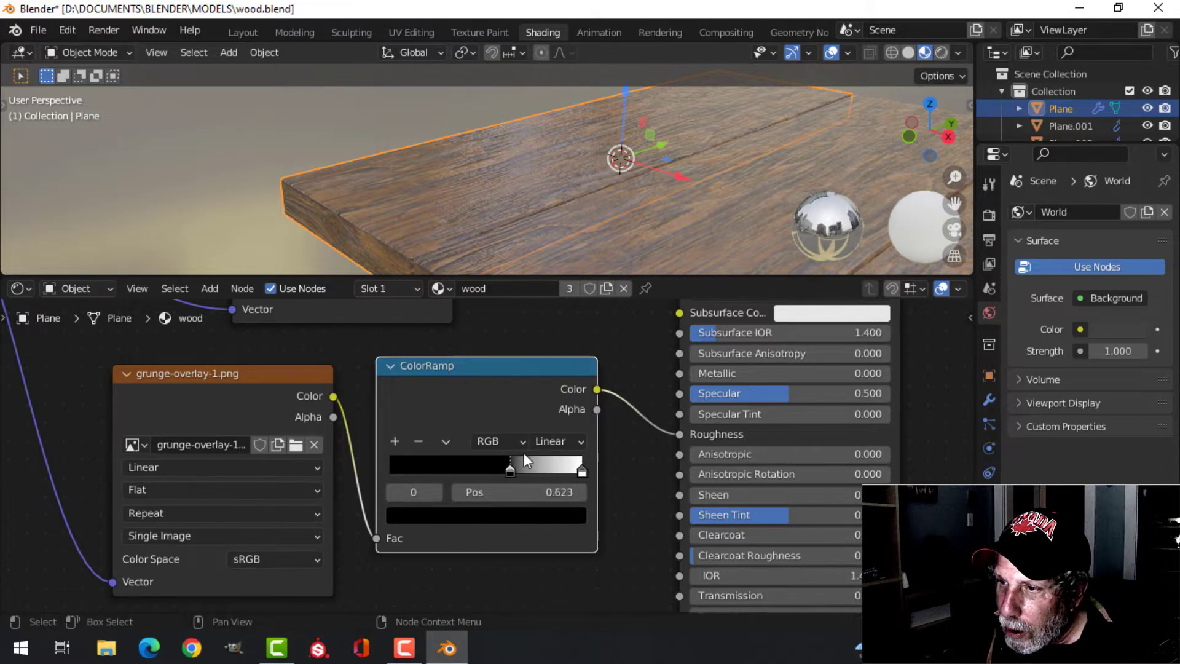
pyautogui.moveTo(547, 452); pyautogui.dragTo(553, 452)
pyautogui.moveTo(665, 175); pyautogui.dragTo(518, 203, button='middle')
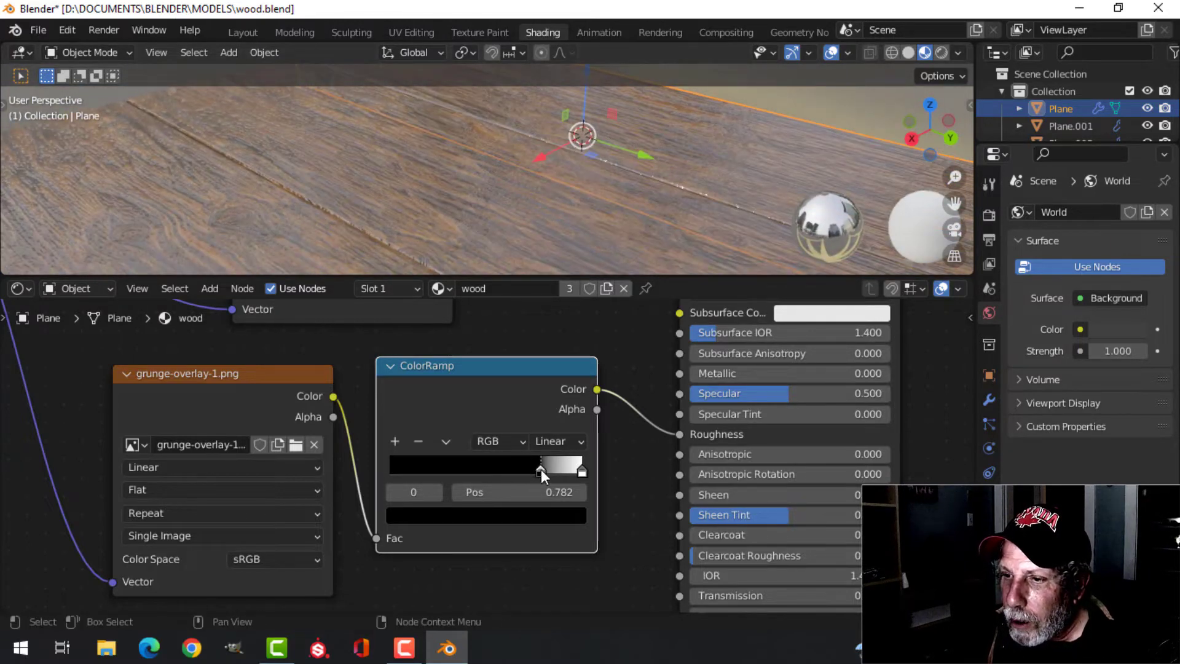
pyautogui.moveTo(540, 469); pyautogui.dragTo(413, 469)
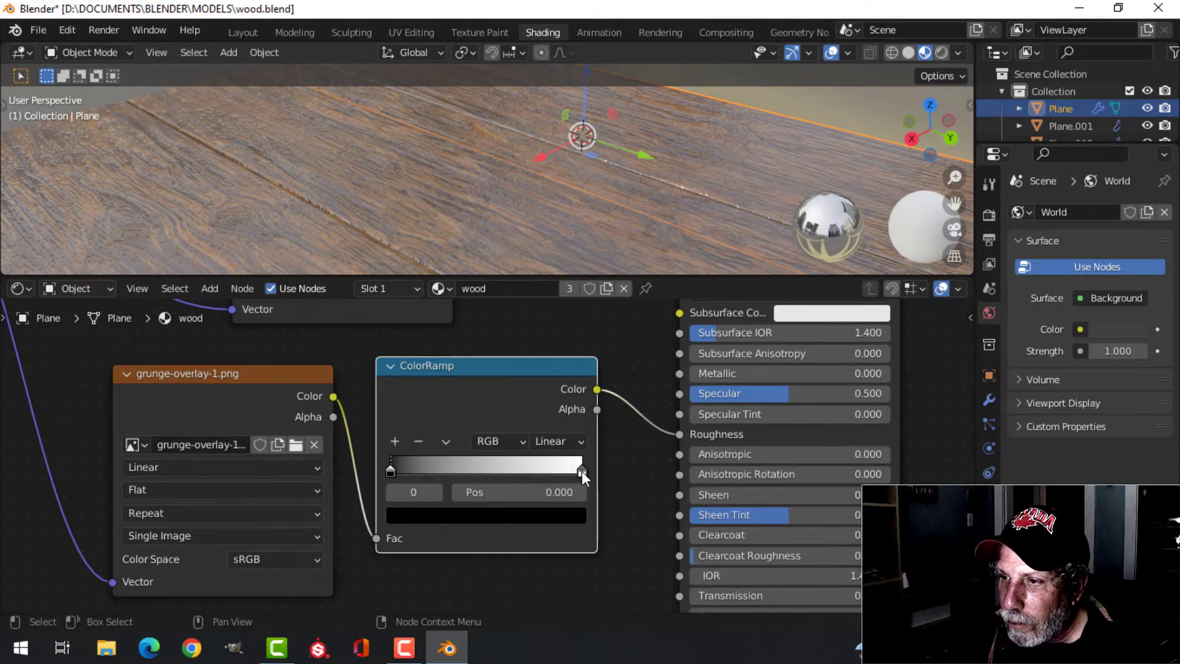
pyautogui.moveTo(582, 471); pyautogui.dragTo(465, 471)
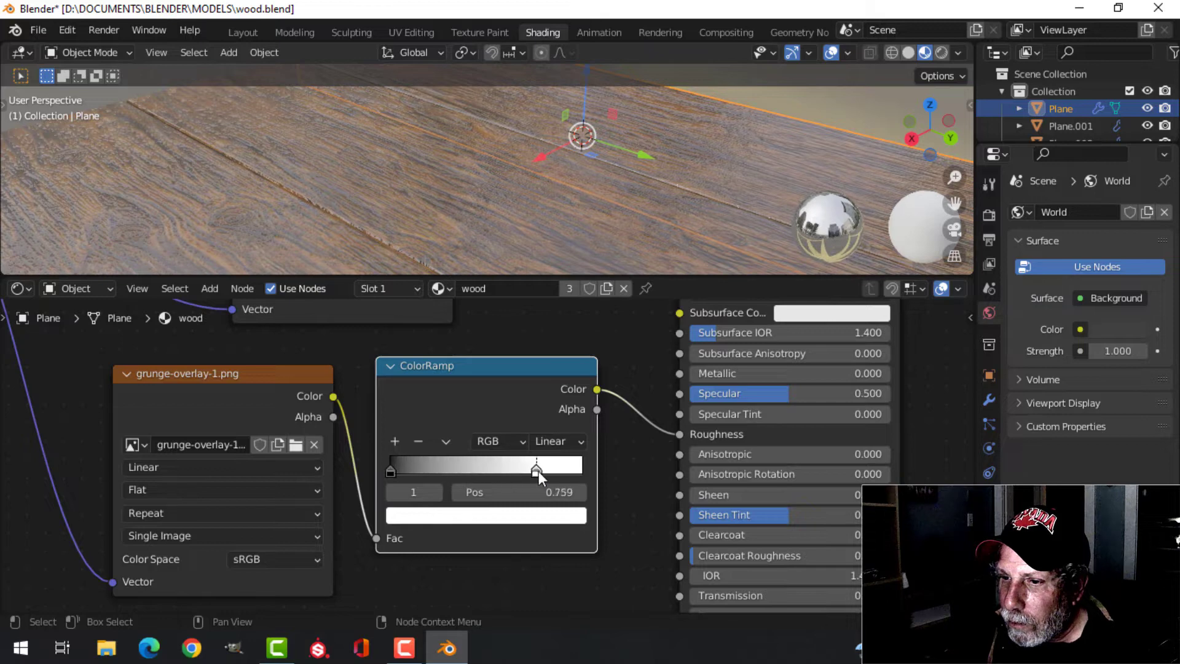
pyautogui.moveTo(539, 470); pyautogui.dragTo(544, 471)
pyautogui.scroll(-3, 354, 455)
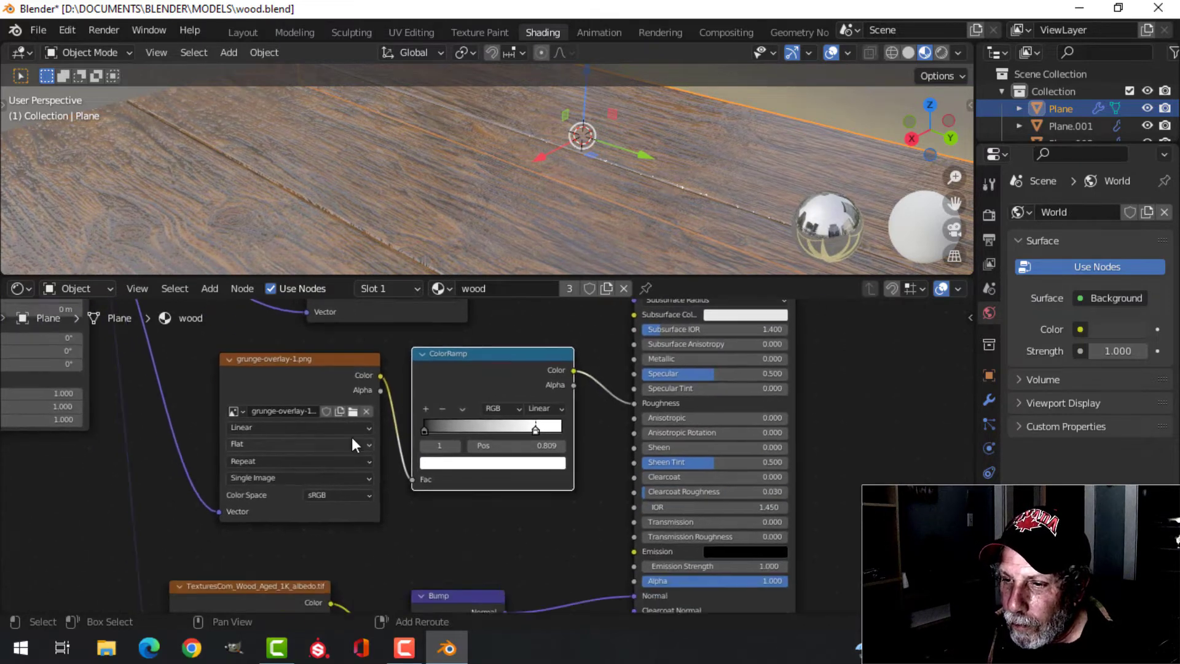
# - Load Leaking001_2K_Opacity.jpg into the grunge node and move the black stop to about 0.386
pyautogui.click(352, 411)
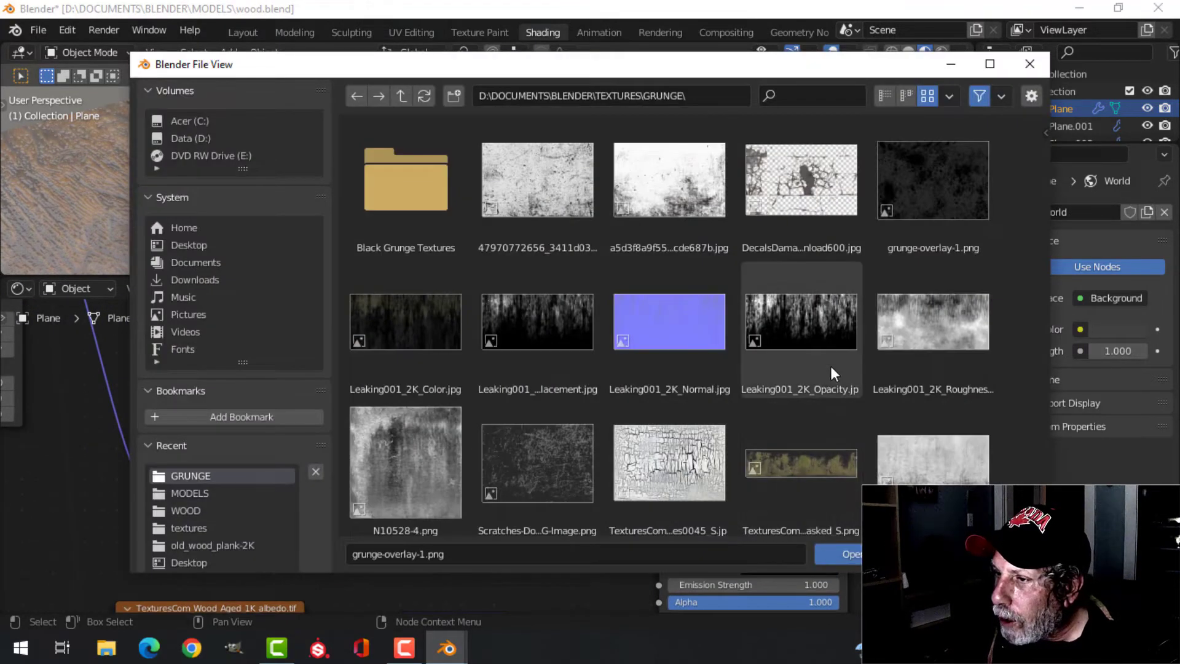
pyautogui.click(829, 361)
pyautogui.click(843, 554)
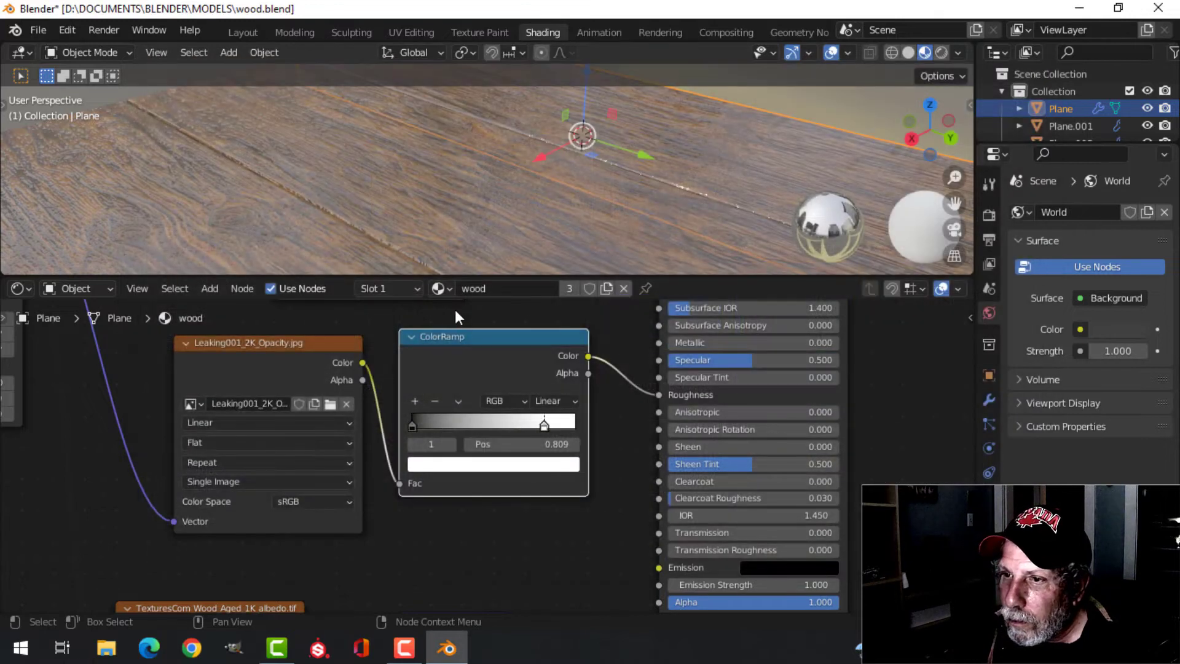
pyautogui.moveTo(414, 430); pyautogui.dragTo(477, 424)
pyautogui.moveTo(438, 156); pyautogui.dragTo(448, 113, button='middle')
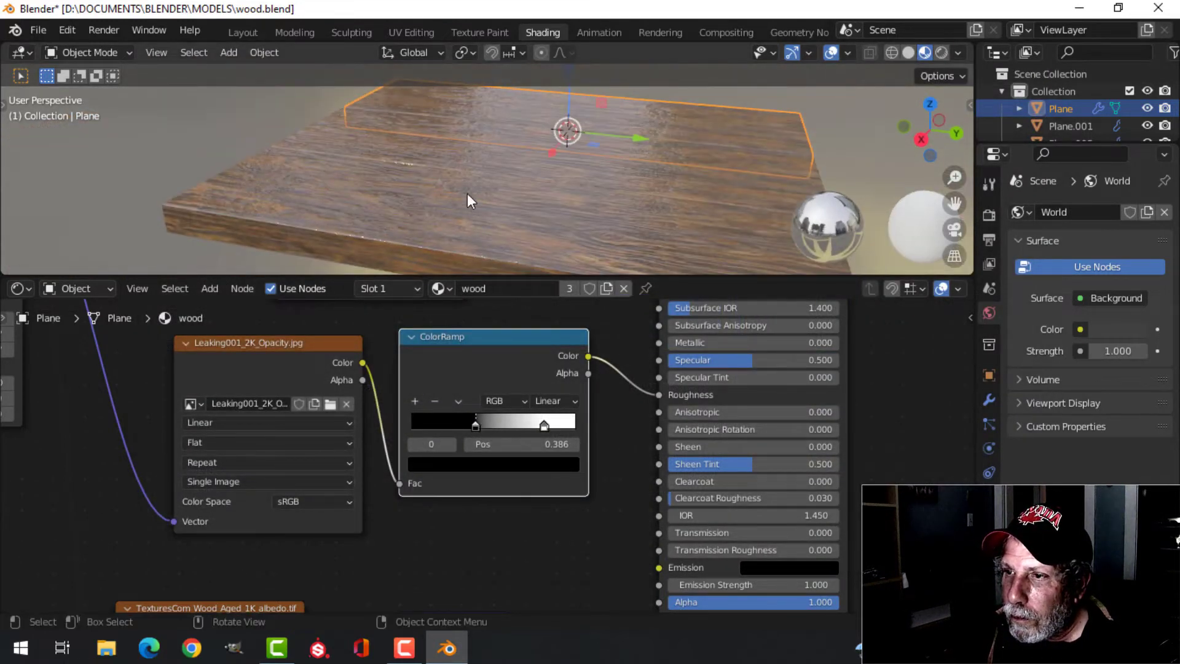
pyautogui.moveTo(468, 199); pyautogui.dragTo(578, 185, button='middle')
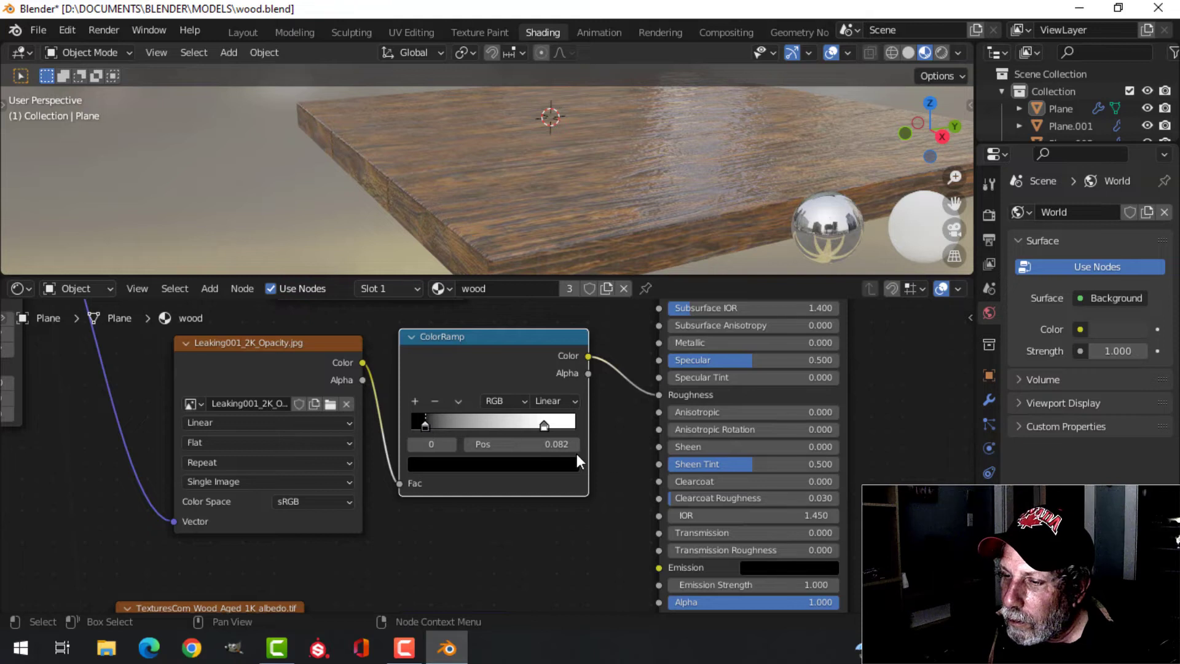
# - Move the white stop to the end and the dark stop to 0.300, lightening it to grey (~0.355)
pyautogui.moveTo(544, 426); pyautogui.dragTo(576, 422)
pyautogui.moveTo(448, 424); pyautogui.dragTo(452, 426)
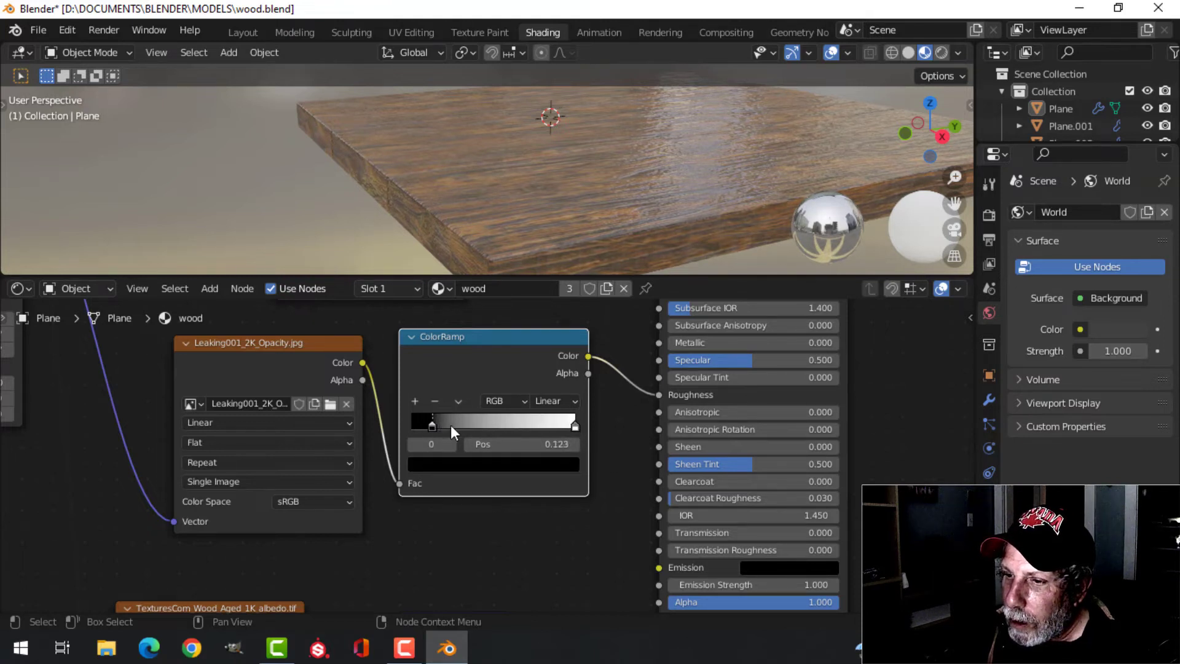
pyautogui.click(503, 465)
pyautogui.moveTo(547, 344); pyautogui.dragTo(543, 300)
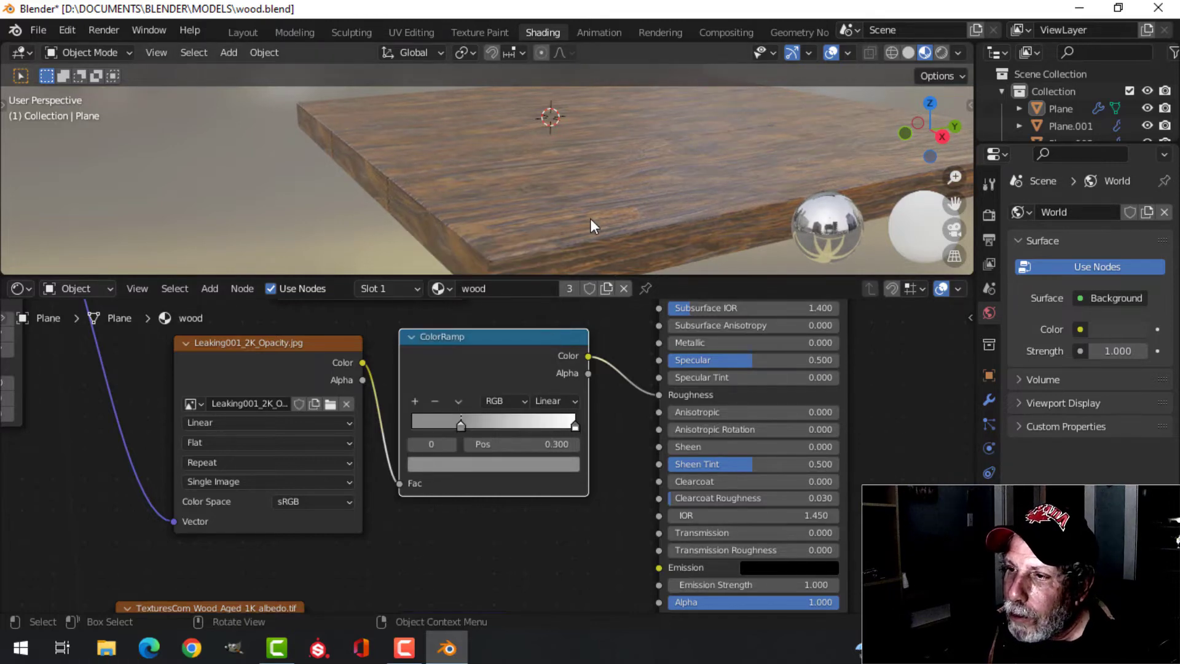
pyautogui.moveTo(597, 202)
pyautogui.mouseDown(button='middle')
pyautogui.moveTo(573, 232)
pyautogui.moveTo(669, 220)
pyautogui.moveTo(604, 209)
pyautogui.moveTo(663, 196)
pyautogui.moveTo(587, 195)
pyautogui.moveTo(595, 209)
pyautogui.moveTo(546, 237)
pyautogui.moveTo(569, 194)
pyautogui.moveTo(638, 134)
pyautogui.moveTo(577, 197)
pyautogui.mouseUp(button='middle')
pyautogui.scroll(3, 553, 237)
# - Load the DecalsDamageFloor image into the roughness texture node
pyautogui.click(331, 405)
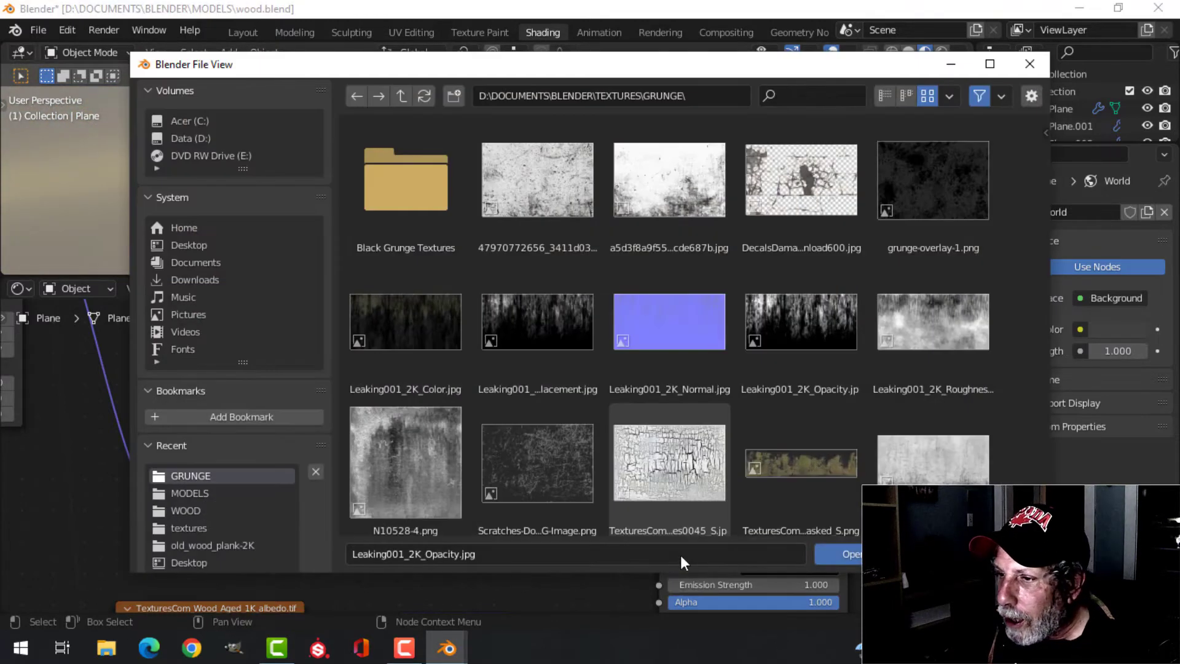
pyautogui.click(530, 472)
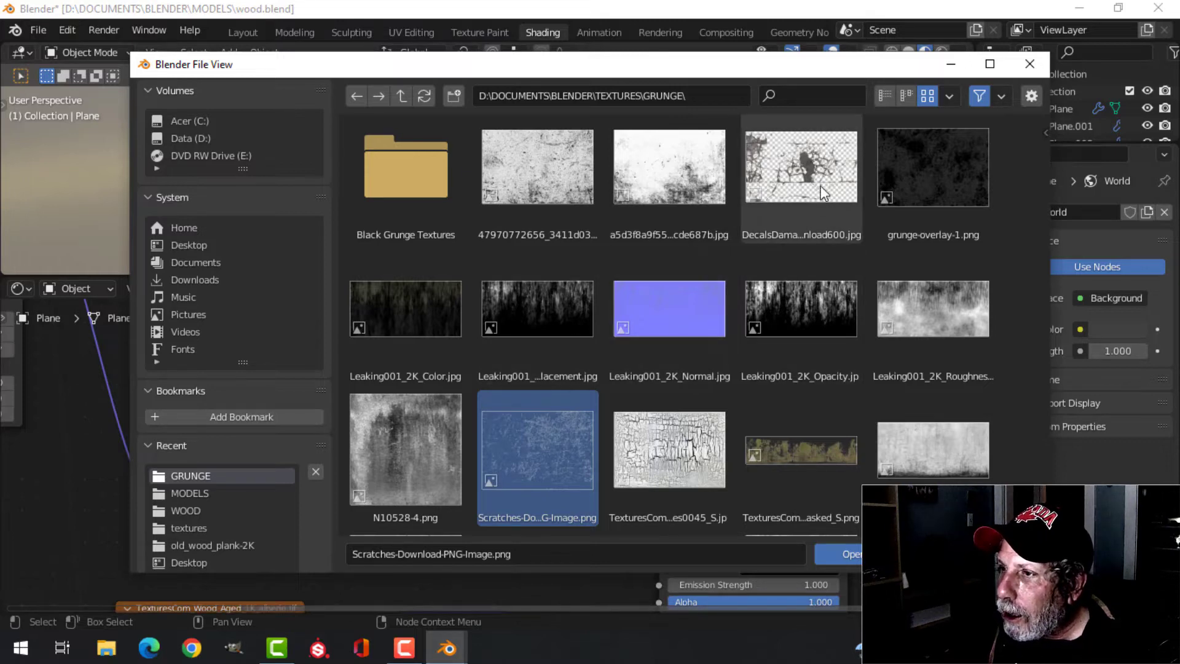
pyautogui.click(801, 175)
pyautogui.click(870, 554)
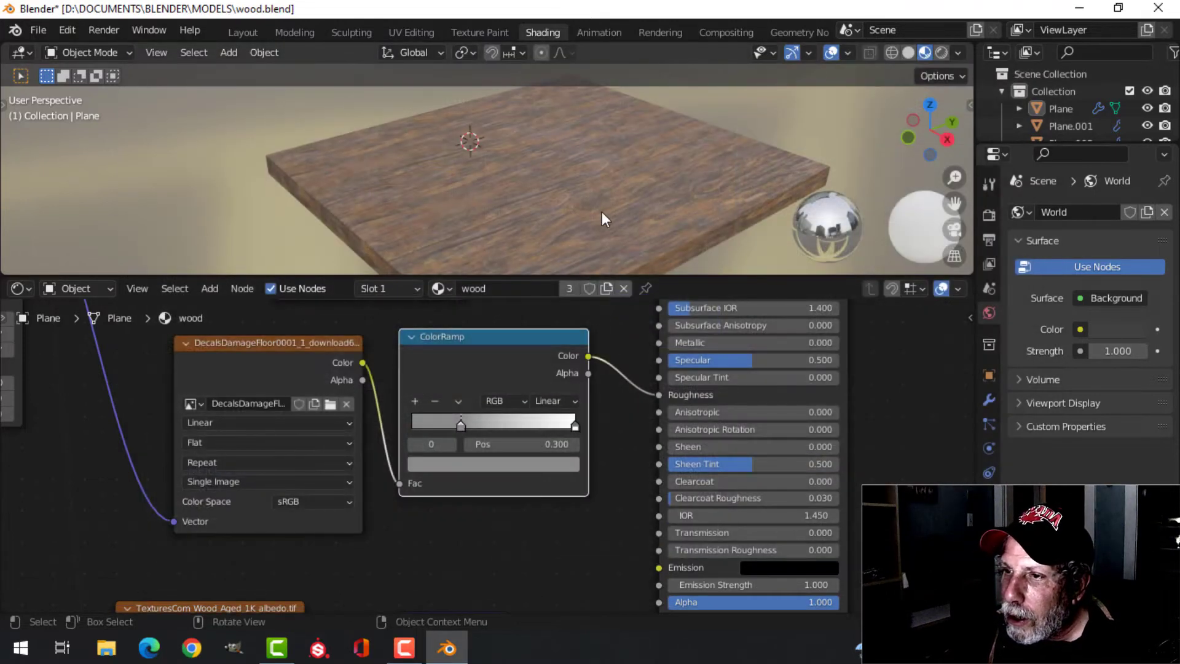
pyautogui.moveTo(595, 206)
pyautogui.mouseDown(button='middle')
pyautogui.moveTo(615, 185)
pyautogui.moveTo(586, 215)
pyautogui.moveTo(592, 227)
pyautogui.mouseUp(button='middle')
# - Darken the ColorRamp's dark stop colour to a value of about 0.07
pyautogui.scroll(3, 460, 209)
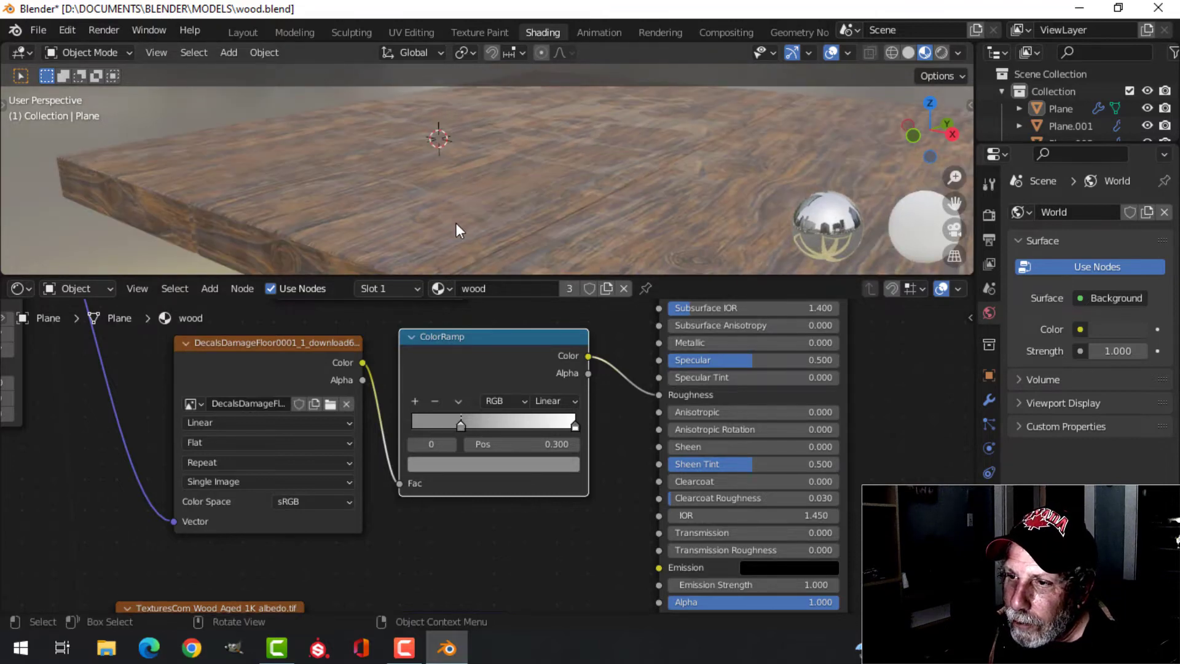
pyautogui.click(475, 464)
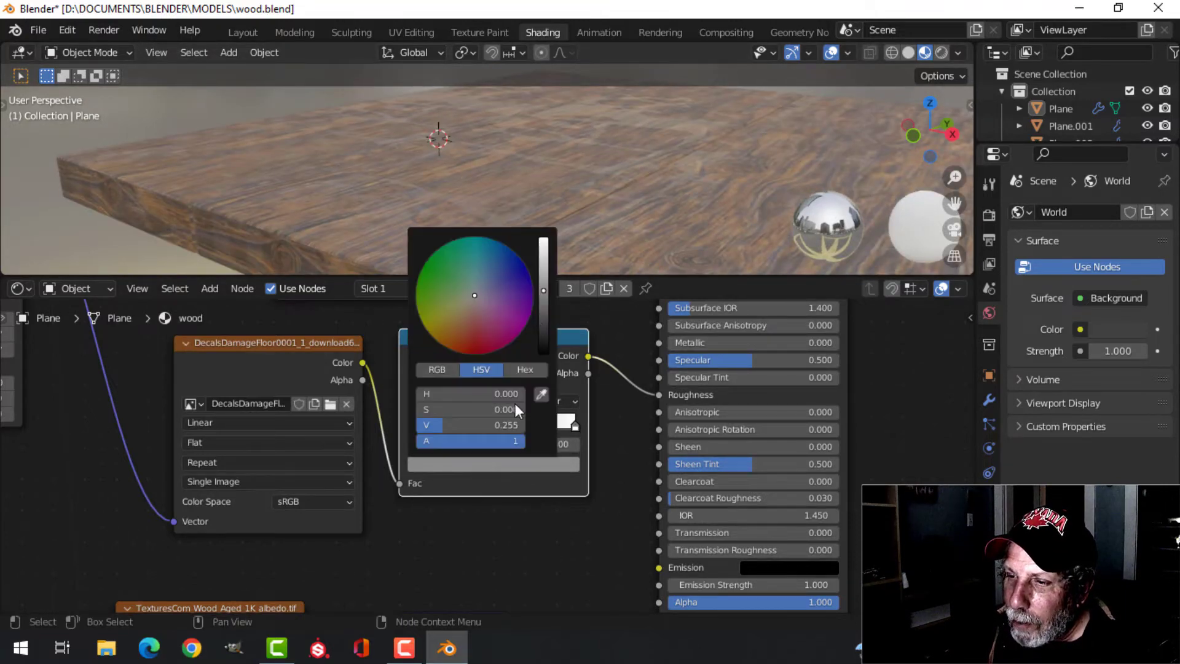
pyautogui.moveTo(543, 303)
pyautogui.mouseDown()
pyautogui.moveTo(543, 334)
pyautogui.moveTo(543, 270)
pyautogui.moveTo(543, 282)
pyautogui.mouseUp()
pyautogui.moveTo(624, 204); pyautogui.dragTo(607, 184, button='middle')
# - In Layout, duplicate board Plane.002 in place and raise the copy above the floor
pyautogui.click(242, 33)
pyautogui.moveTo(538, 270)
pyautogui.keyDown('shift'); pyautogui.mouseDown(button='middle')
pyautogui.moveTo(511, 212)
pyautogui.moveTo(529, 225)
pyautogui.mouseUp(button='middle'); pyautogui.keyUp('shift')
pyautogui.click(571, 267)
pyautogui.scroll(-4, 578, 276)
pyautogui.keyDown('shift'); pyautogui.moveTo(584, 285); pyautogui.dragTo(566, 318, button='middle'); pyautogui.keyUp('shift')
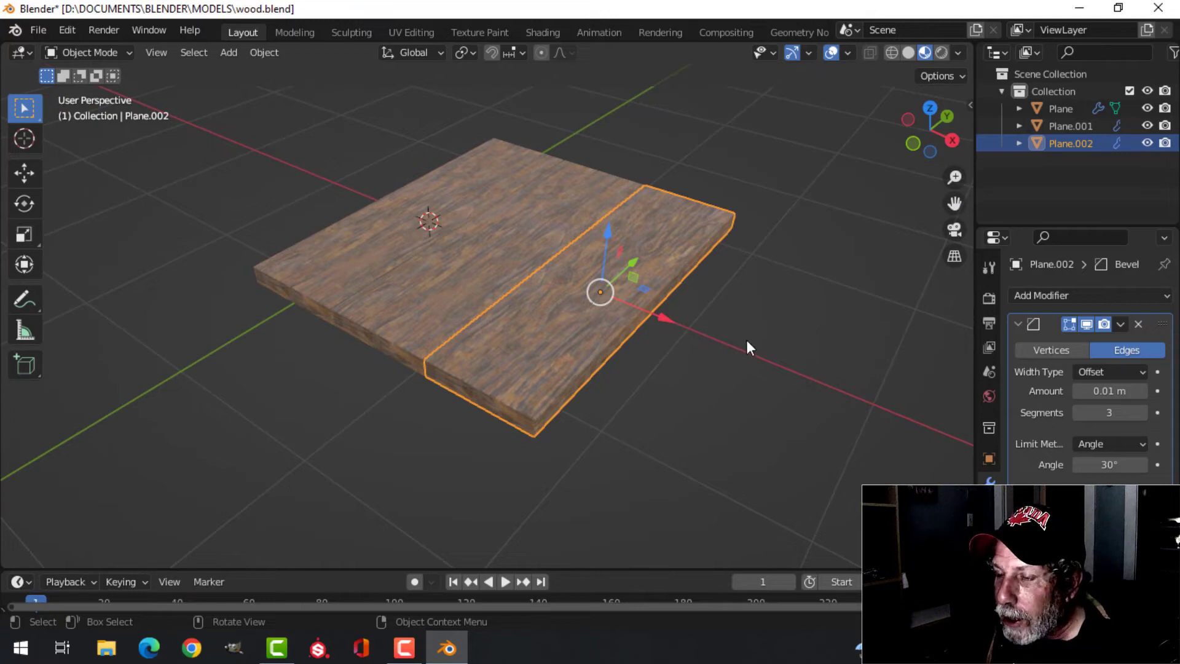
pyautogui.moveTo(750, 356); pyautogui.dragTo(766, 318, button='middle')
pyautogui.hotkey('shift', 'd')
pyautogui.rightClick(761, 314)
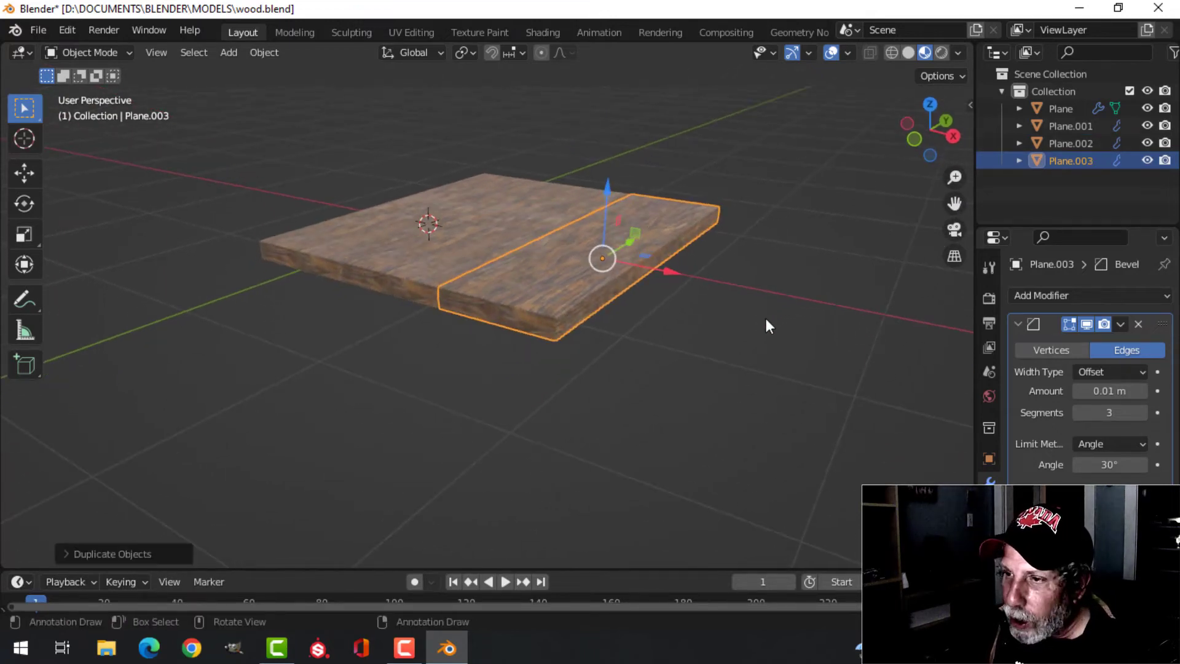
pyautogui.moveTo(608, 197); pyautogui.dragTo(609, 163)
pyautogui.moveTo(730, 281); pyautogui.dragTo(811, 324, button='middle')
# - In Edit Mode, narrow the duplicate board along X and shorten it along Y
pyautogui.press('Tab')
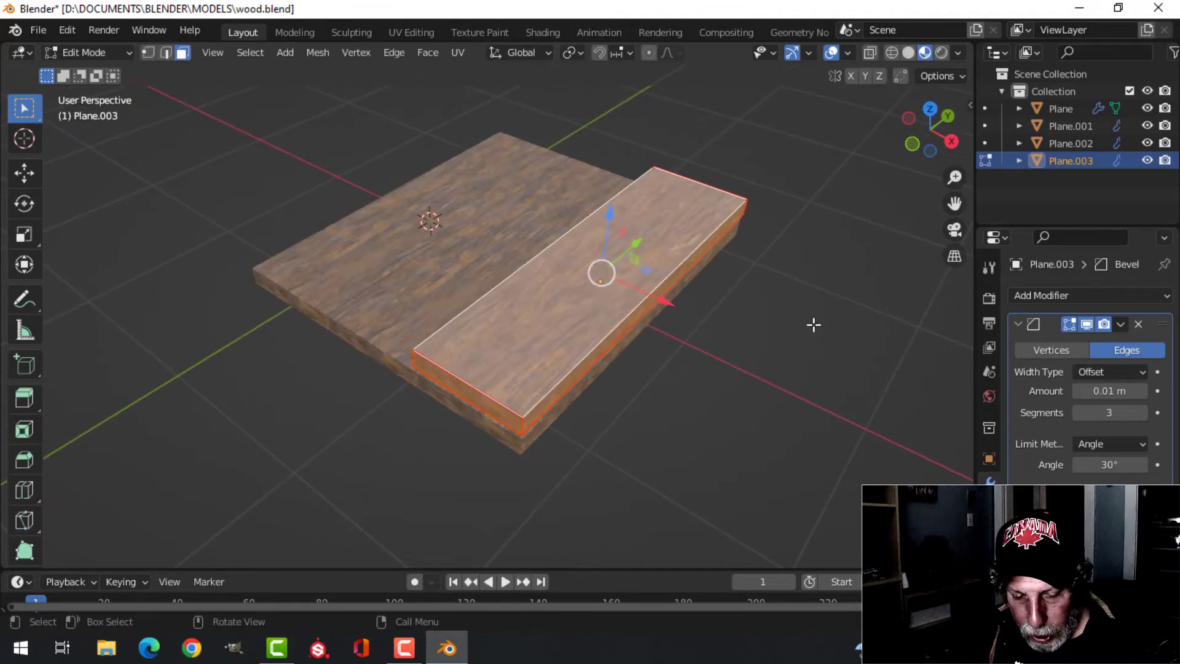
pyautogui.press('s')
pyautogui.rightClick(812, 324)
pyautogui.scroll(3, 793, 338)
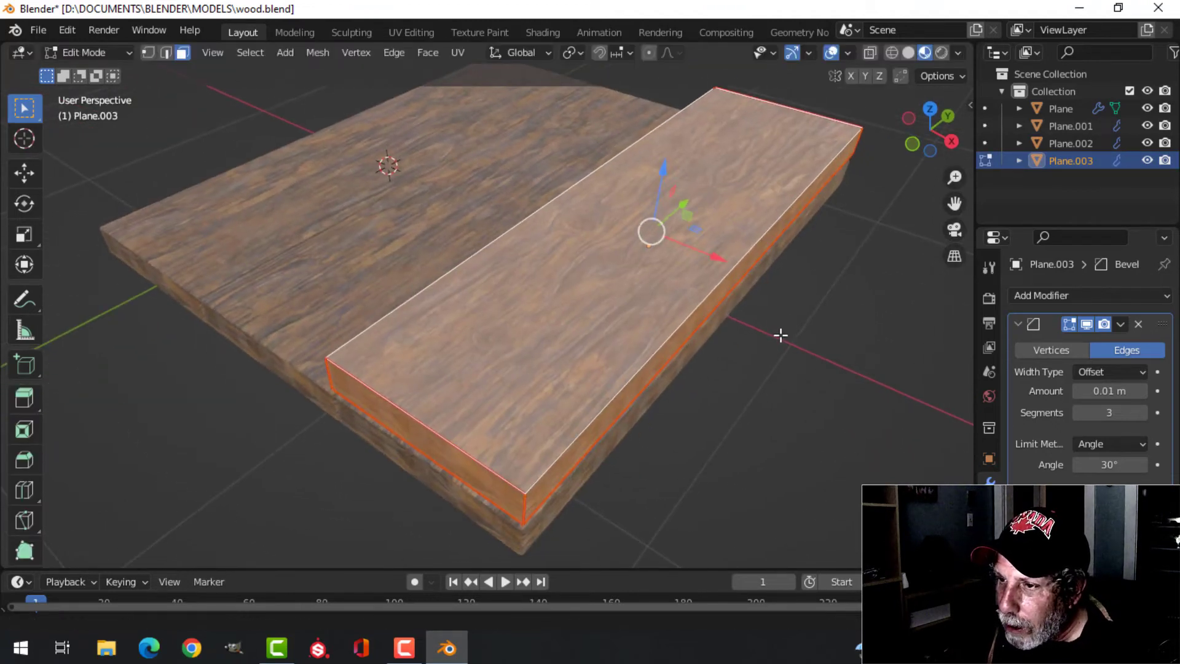
pyautogui.press('s')
pyautogui.press('x')
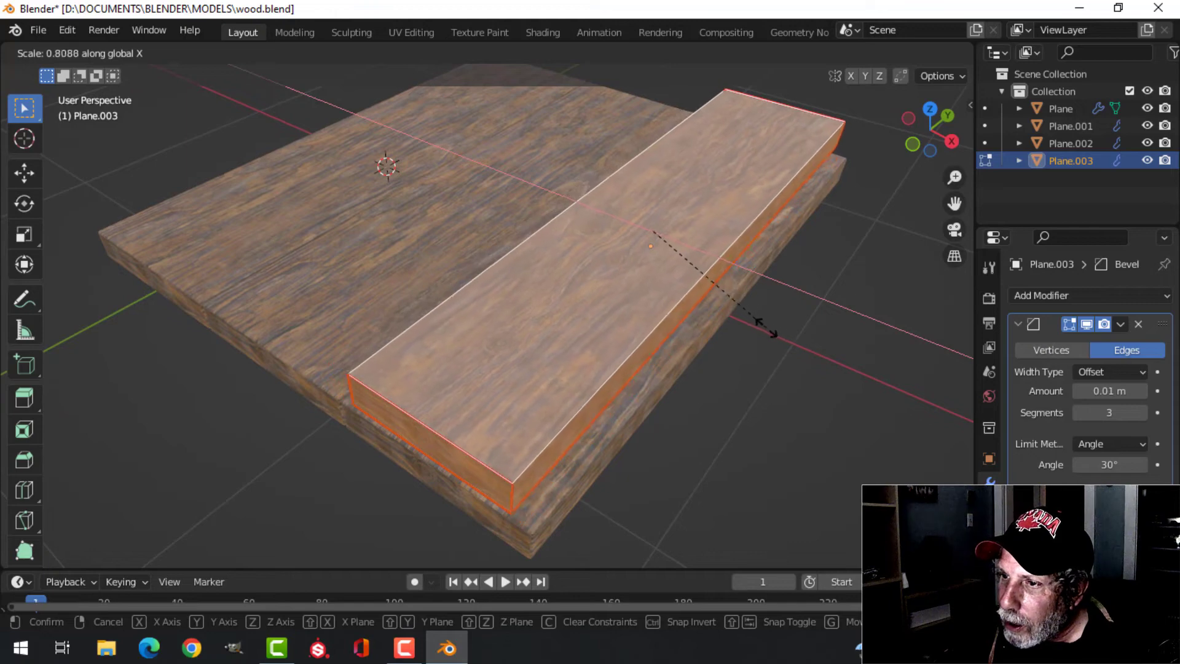
pyautogui.click(711, 308)
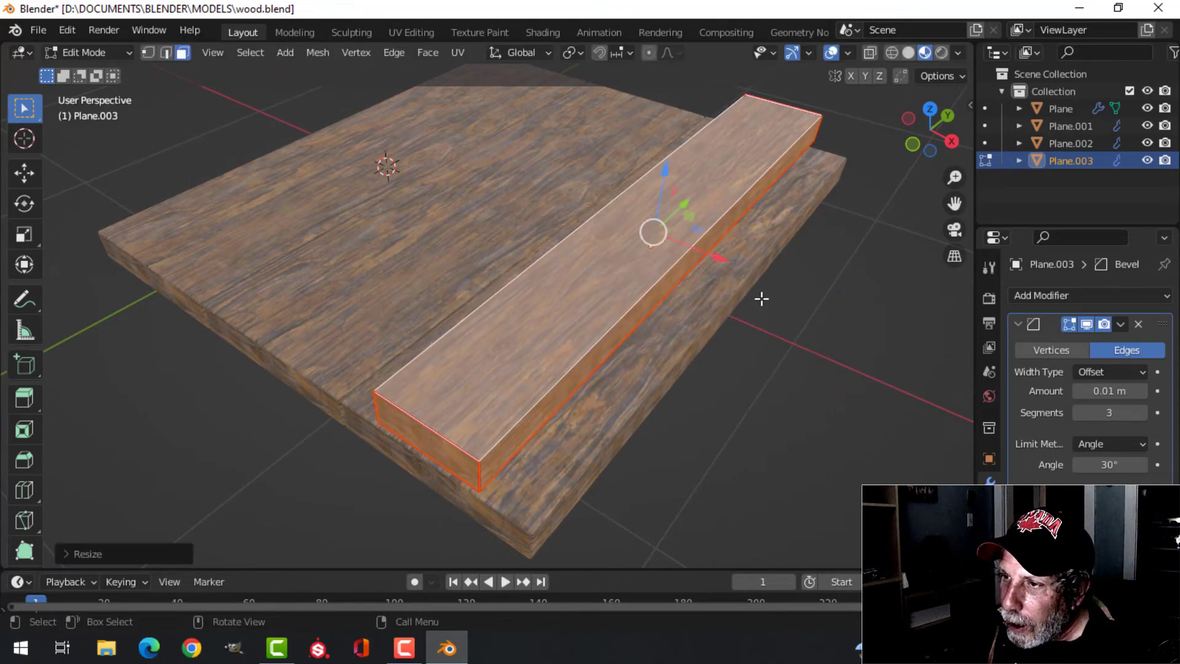
pyautogui.moveTo(761, 298); pyautogui.dragTo(682, 282, button='middle')
pyautogui.press('s')
pyautogui.press('y')
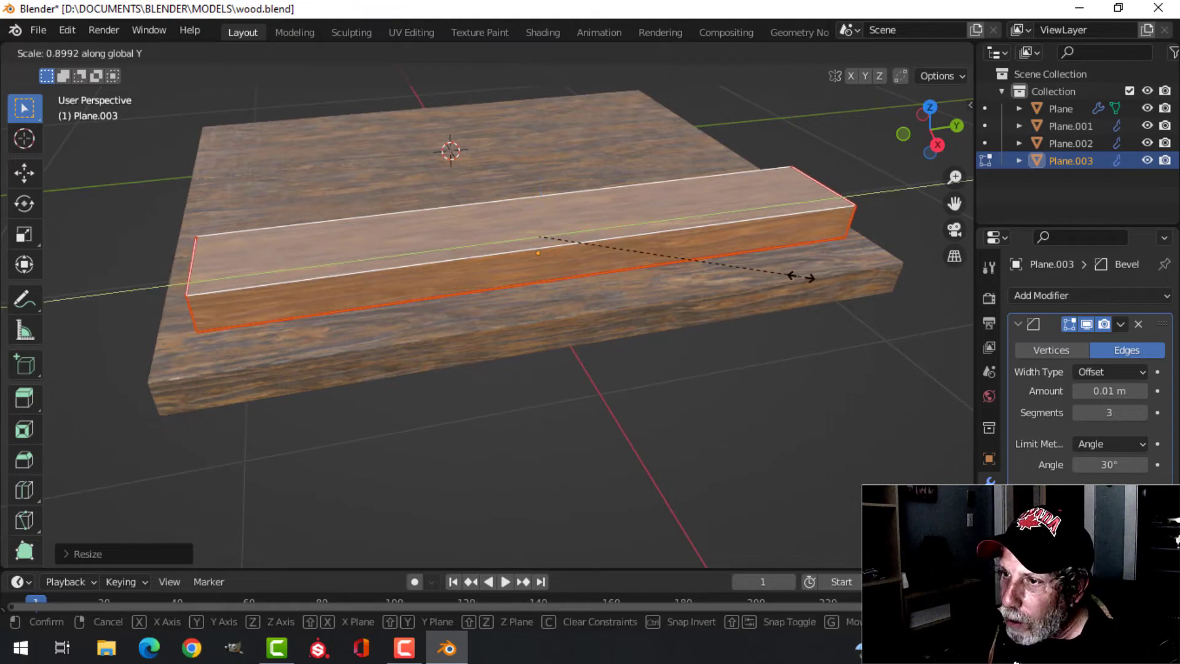
pyautogui.click(796, 275)
# - Lower the board's top face to make the plank thinner
pyautogui.moveTo(796, 275); pyautogui.dragTo(753, 266, button='middle')
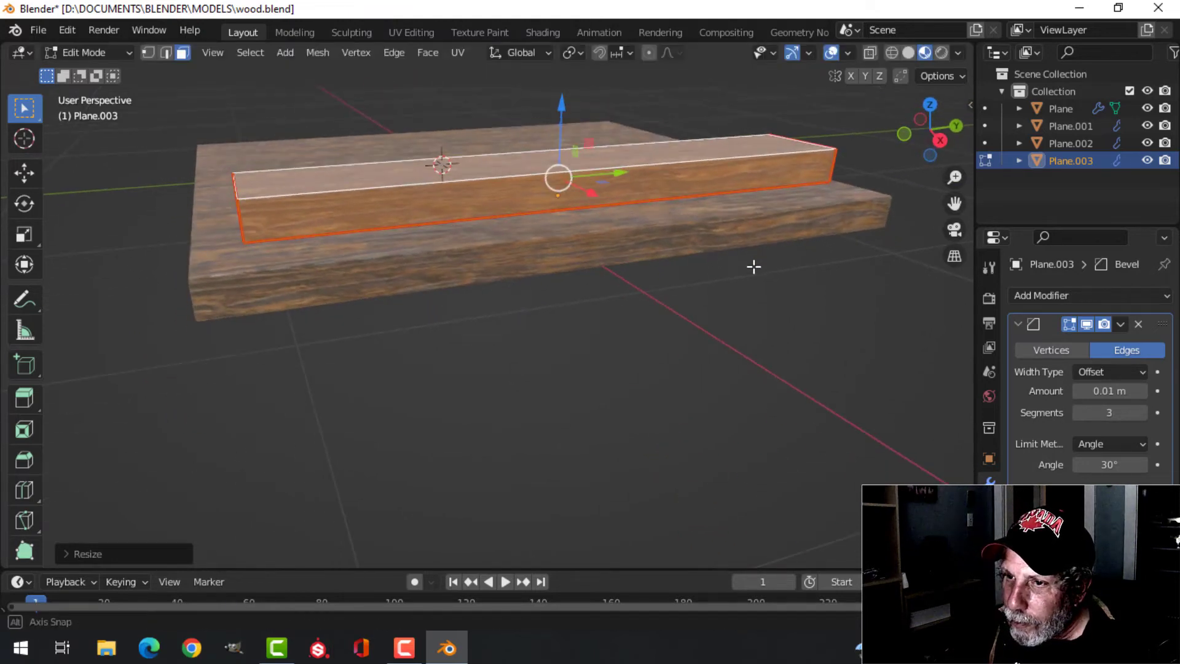
pyautogui.click(527, 171)
pyautogui.moveTo(562, 89); pyautogui.dragTo(570, 98)
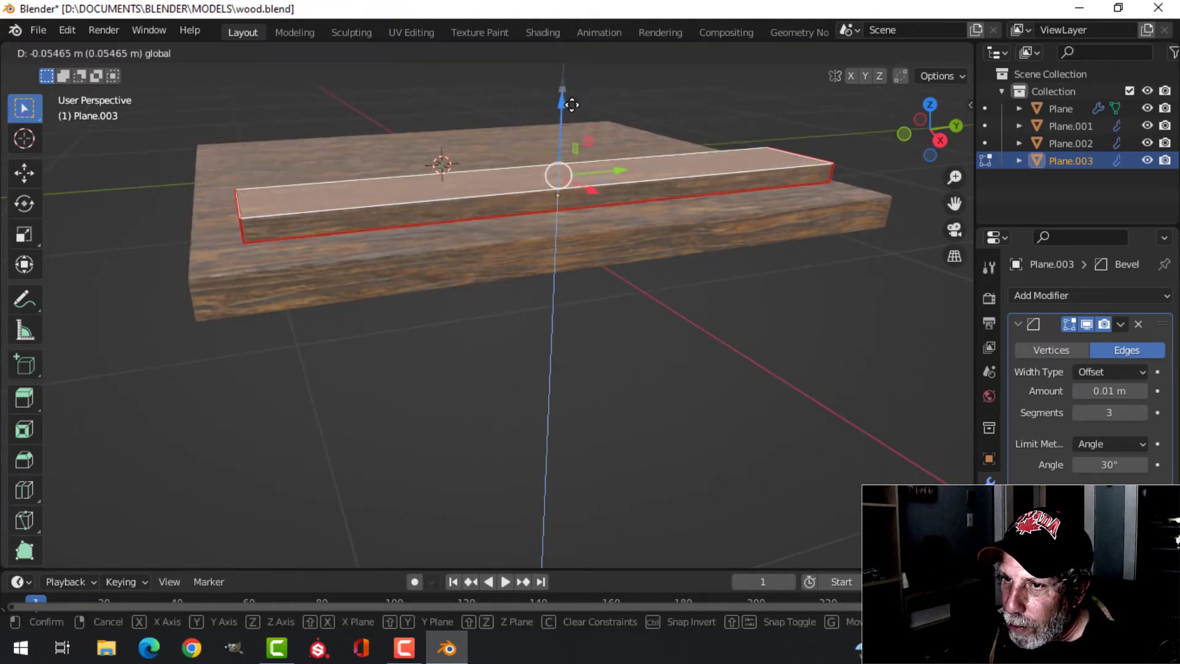
pyautogui.click(571, 104)
pyautogui.moveTo(571, 105); pyautogui.dragTo(675, 299, button='middle')
# - Rotate the plank 90 degrees about Z with rz90 so it lies crosswise
pyautogui.press('r')
pyautogui.press('x')
pyautogui.rightClick(675, 299)
pyautogui.write('rz90')
pyautogui.press('Return')
pyautogui.scroll(-2, 613, 313)
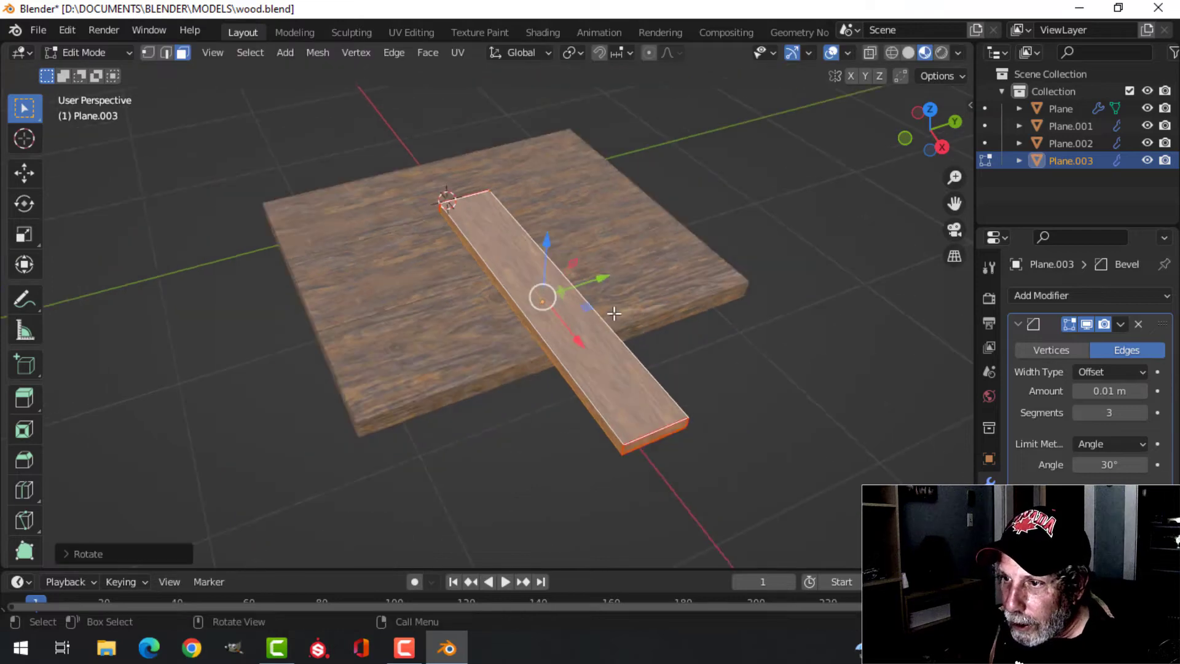
# - Move the plank along X, shorten it along X, and slide it sideways along Y
pyautogui.moveTo(614, 314); pyautogui.dragTo(541, 277, button='middle')
pyautogui.press('g')
pyautogui.press('x')
pyautogui.click(548, 288)
pyautogui.press('s')
pyautogui.press('x')
pyautogui.click(685, 292)
pyautogui.moveTo(555, 255); pyautogui.dragTo(456, 256)
pyautogui.moveTo(456, 271); pyautogui.dragTo(558, 319, button='middle')
pyautogui.scroll(3, 467, 321)
# - Reselect the crosswise plank Plane.003 in Edit Mode and select its top face
pyautogui.press('Tab')
pyautogui.hotkey('alt', 'a')
pyautogui.click(569, 315)
pyautogui.press('Tab')
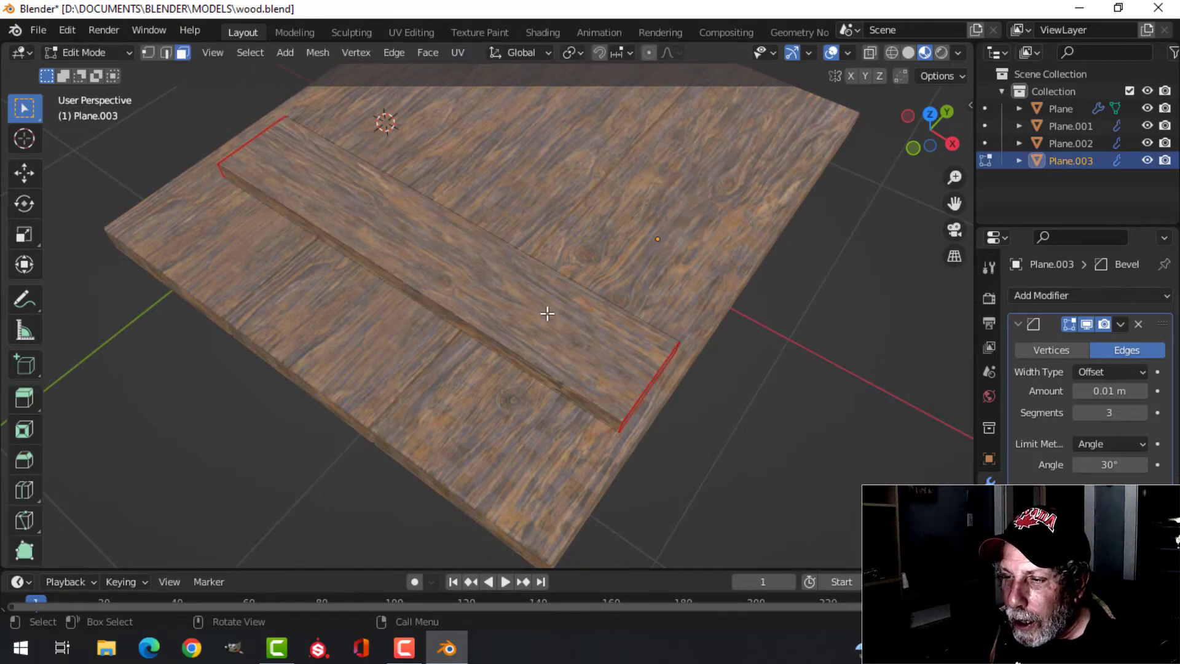
pyautogui.click(619, 319)
pyautogui.moveTo(622, 319); pyautogui.dragTo(614, 296, button='middle')
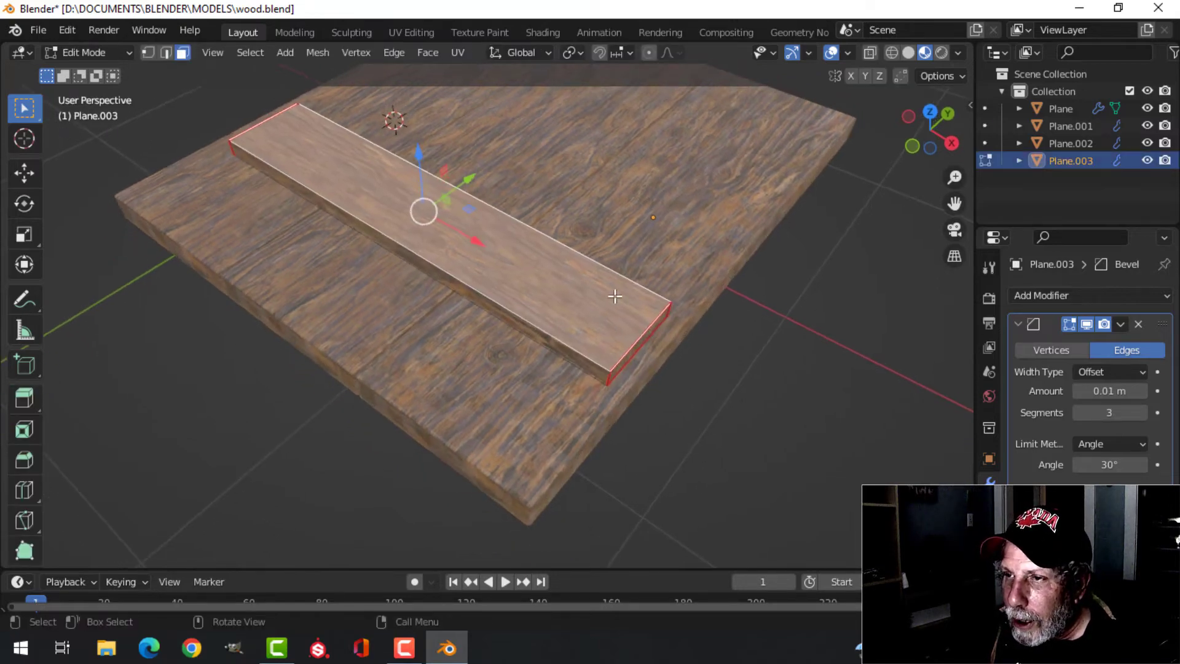
# - Show TexturesCom_Wood_Aged_1K_albedo.tif behind the plank's UVs in the UV Editing workspace
pyautogui.click(418, 34)
pyautogui.scroll(4, 301, 376)
pyautogui.scroll(-3, 301, 372)
pyautogui.scroll(3, 302, 369)
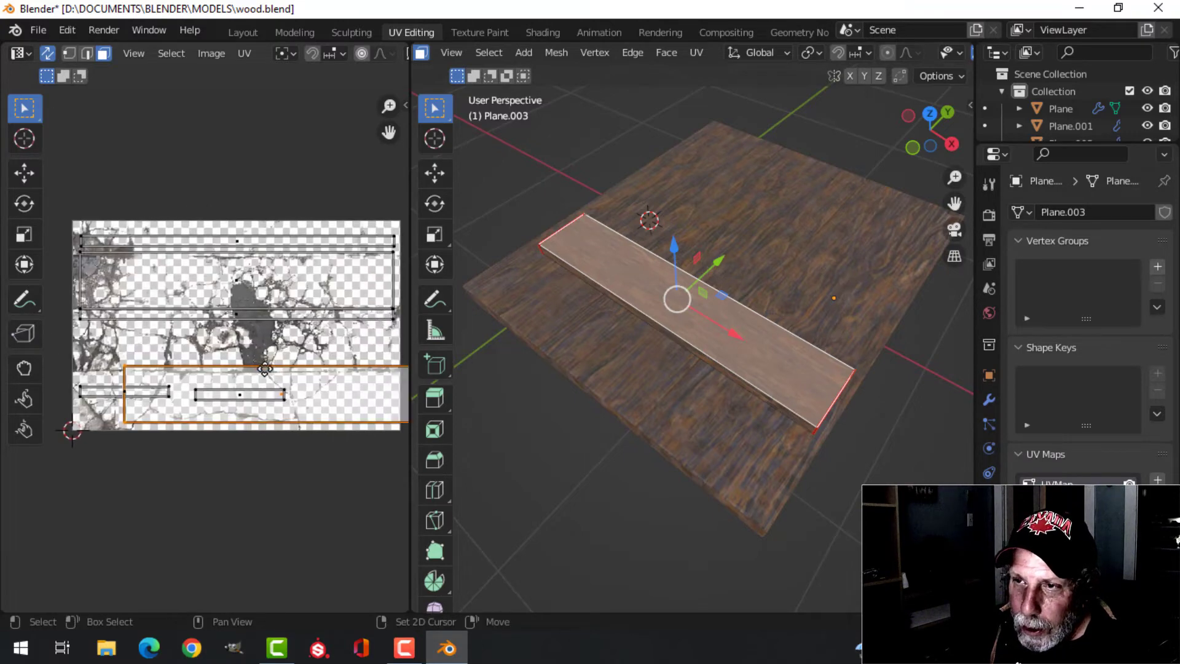
pyautogui.scroll(-5, 370, 50)
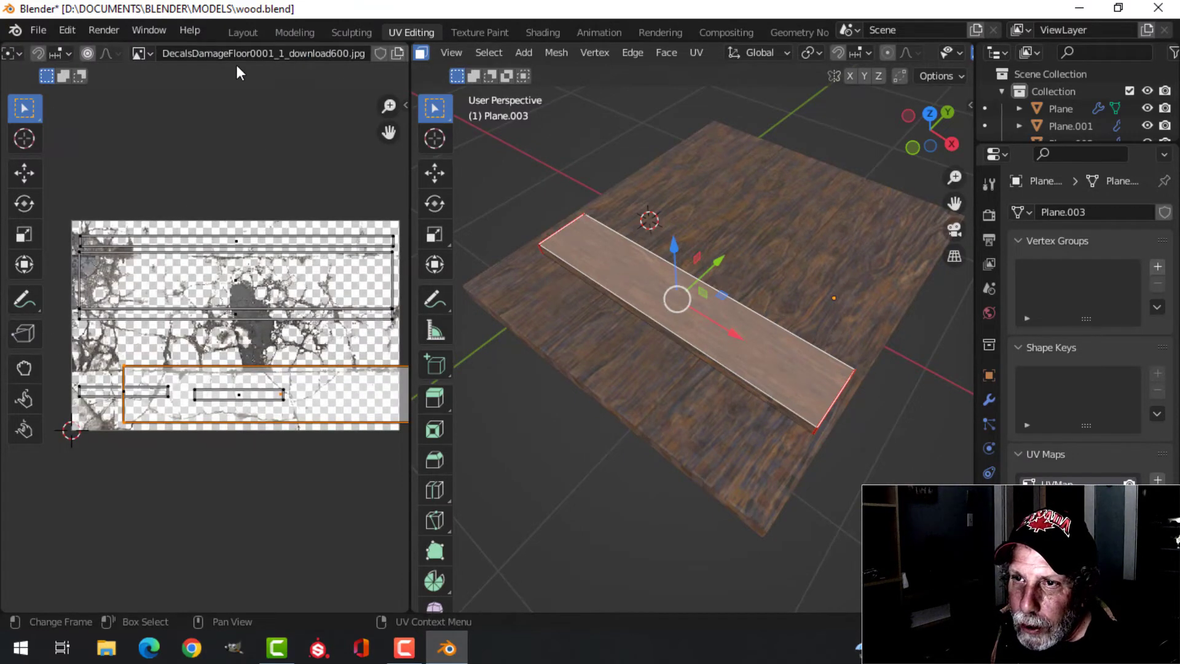
pyautogui.click(153, 52)
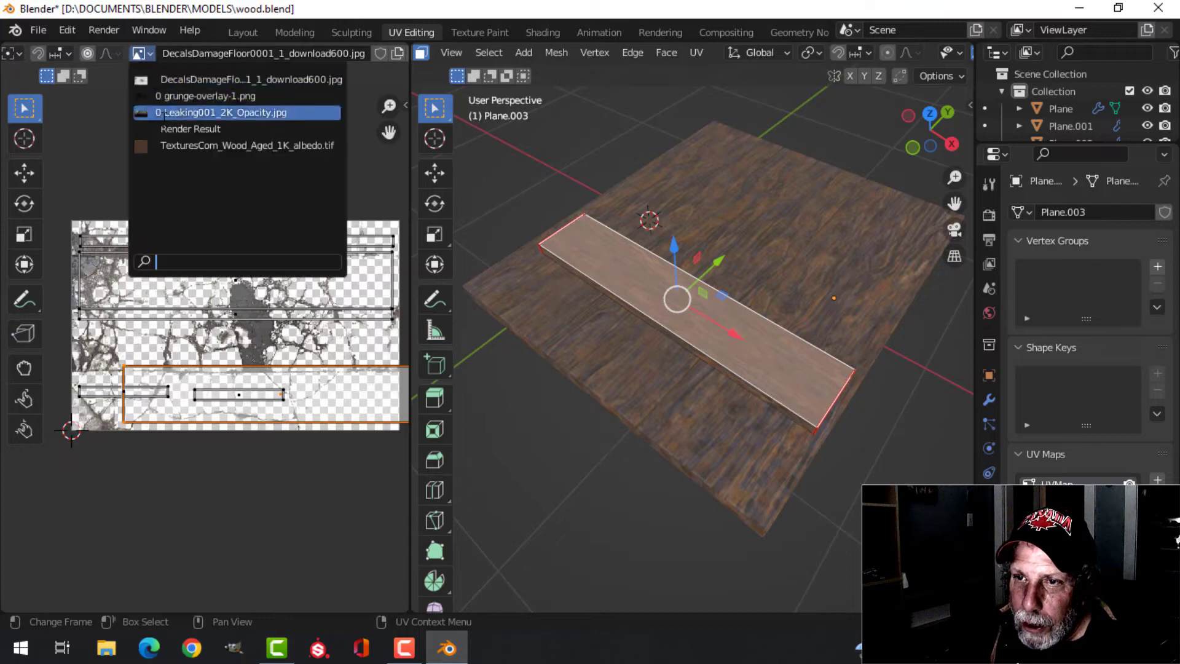
pyautogui.click(173, 145)
pyautogui.scroll(-5, 260, 298)
pyautogui.scroll(2, 255, 304)
pyautogui.scroll(-4, 331, 370)
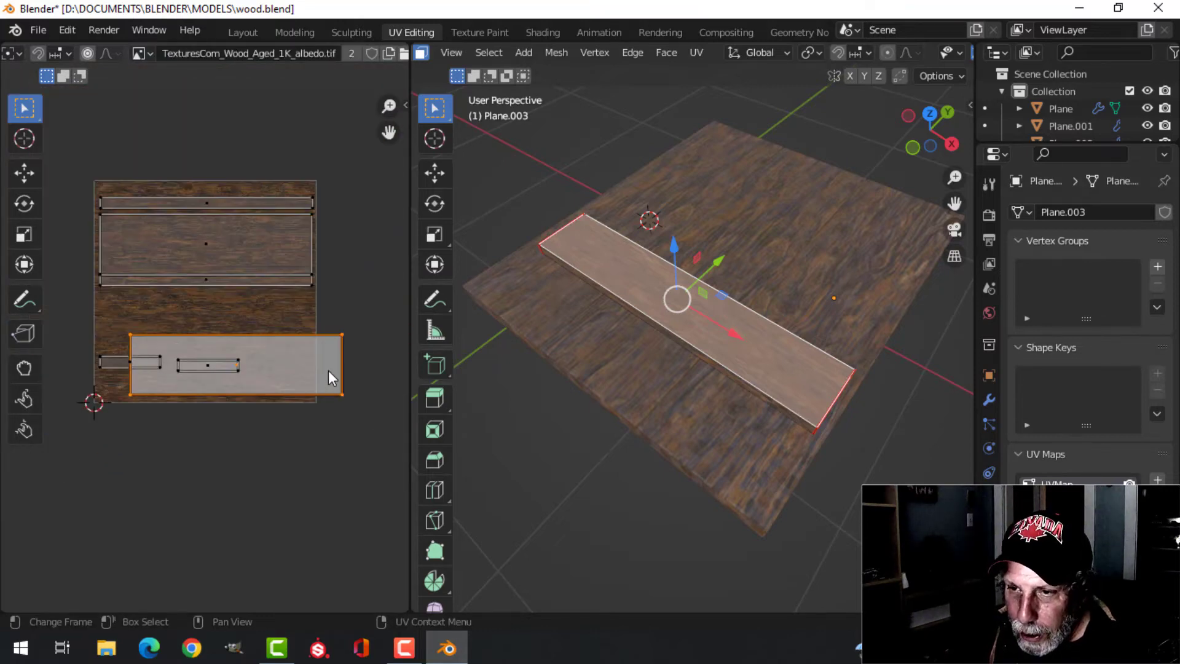
# - Move the plank's UV island onto new wood and squash it vertically
pyautogui.press('g')
pyautogui.click(293, 337)
pyautogui.scroll(4, 677, 330)
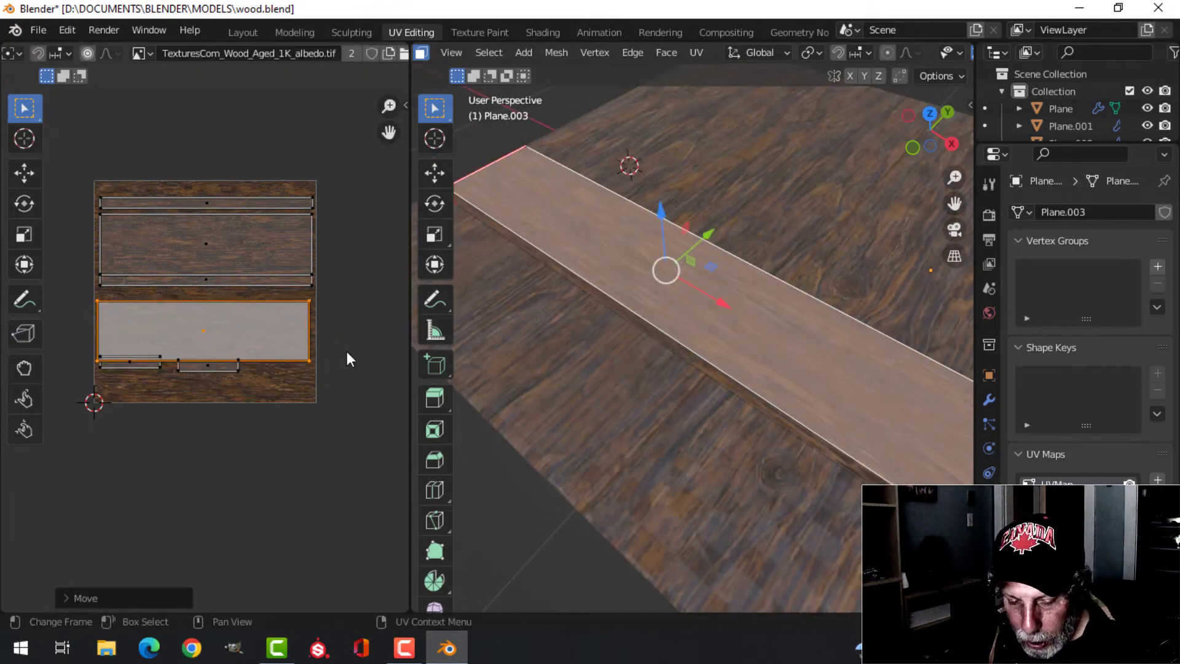
pyautogui.press('s')
pyautogui.press('y')
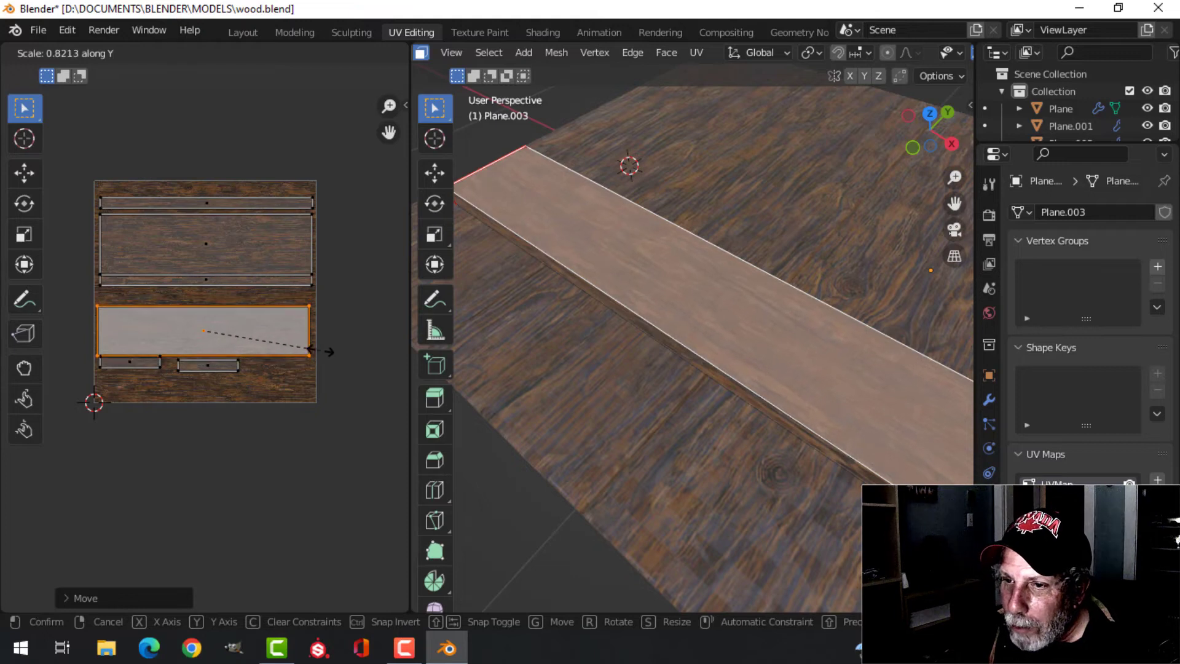
pyautogui.click(272, 350)
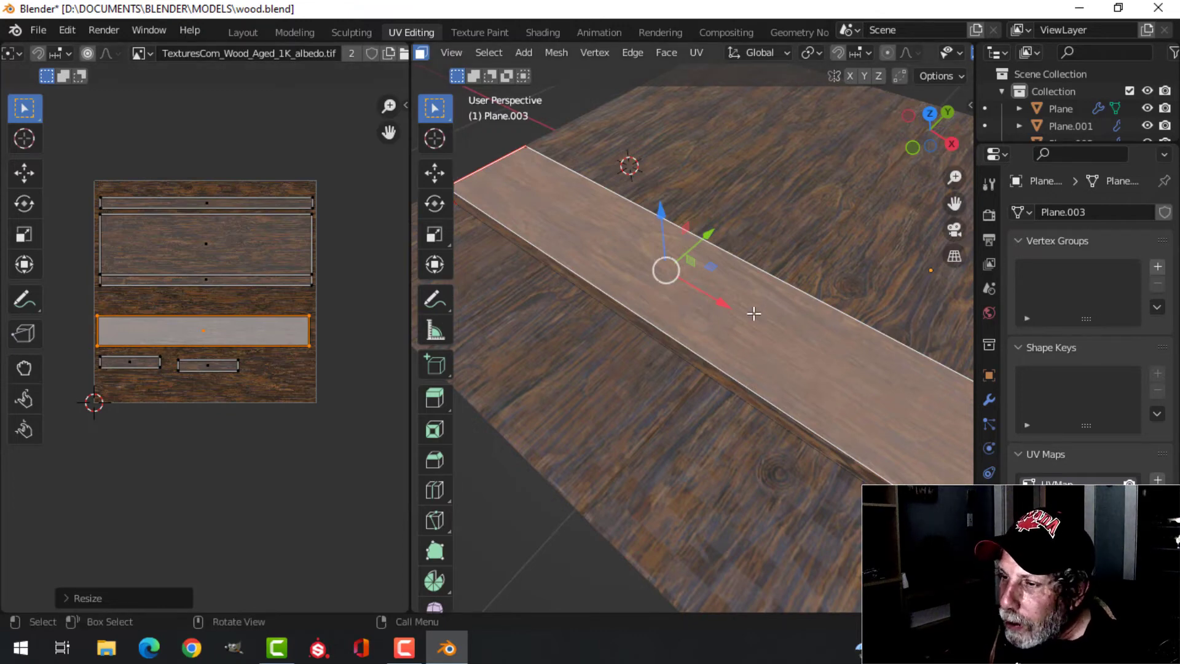
# - Resize the UV island's height again along Y, then select the other UV islands
pyautogui.moveTo(753, 295); pyautogui.dragTo(698, 295, button='middle')
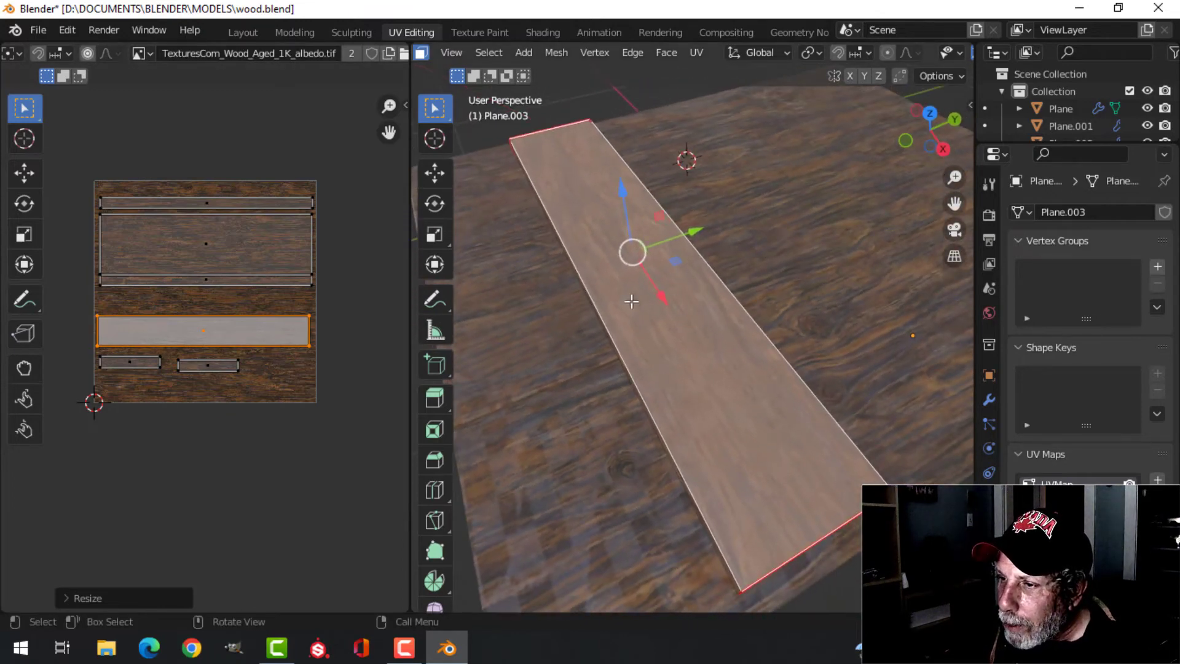
pyautogui.scroll(2, 223, 356)
pyautogui.press('s')
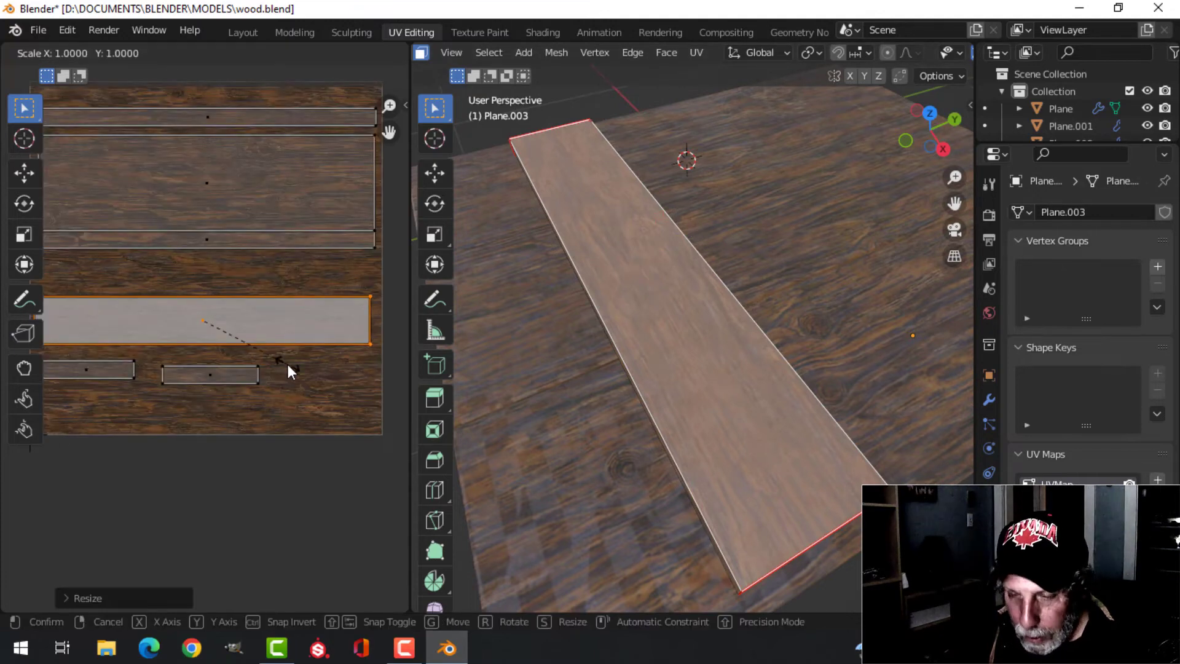
pyautogui.press('y')
pyautogui.click(274, 336)
pyautogui.click(255, 197)
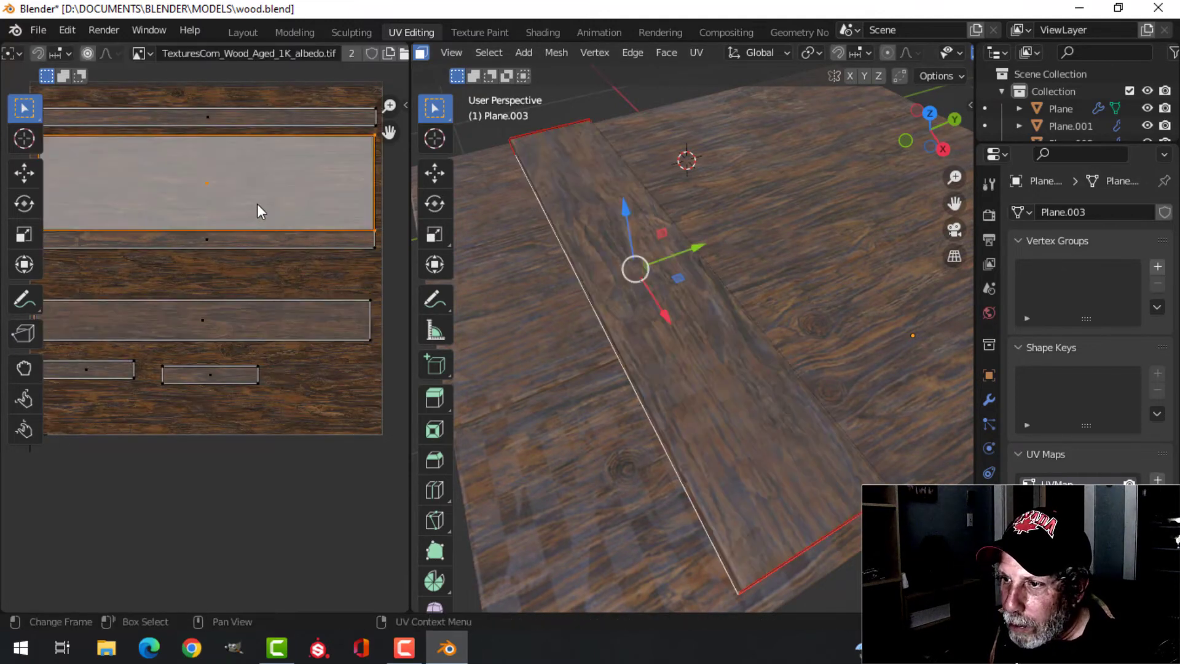
pyautogui.scroll(-3, 653, 315)
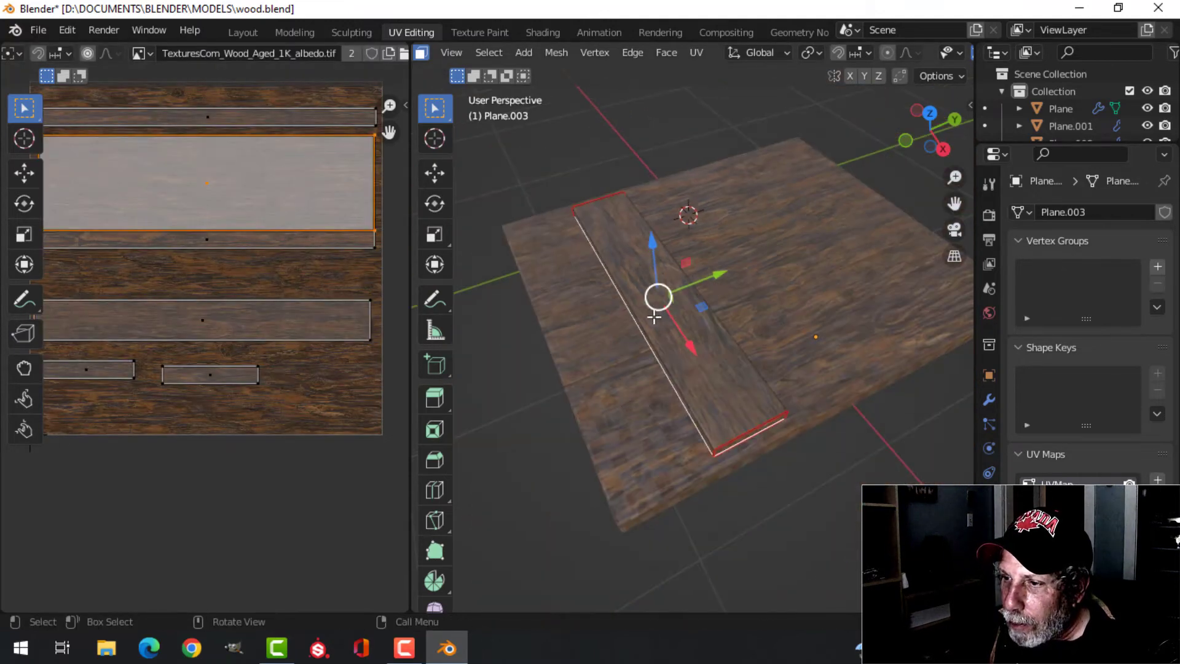
pyautogui.click(294, 331)
pyautogui.scroll(6, 743, 311)
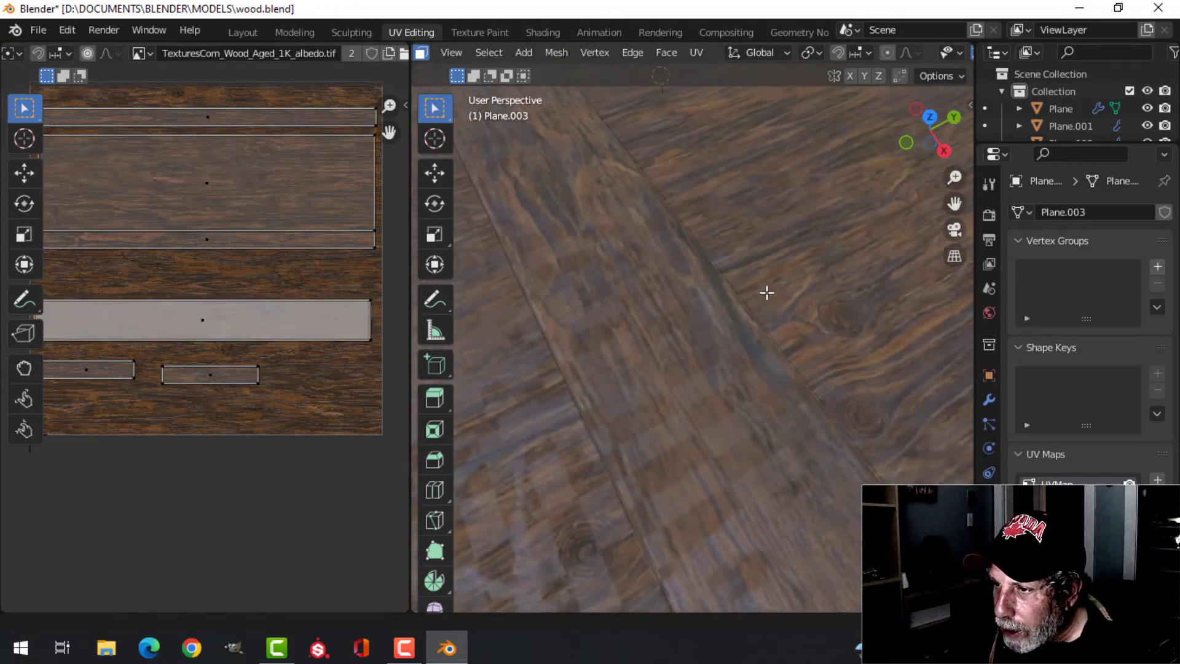
pyautogui.scroll(-6, 795, 250)
# - Shift the UV island of Plane.003's side face lower on the wood texture
pyautogui.press('Tab')
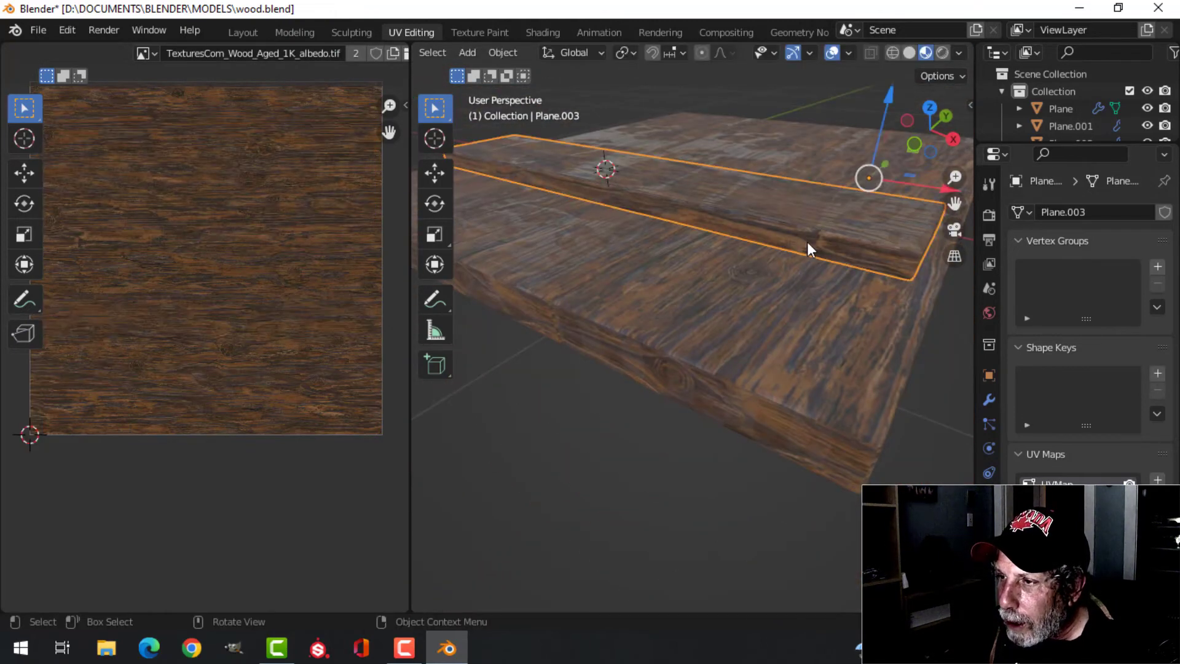
pyautogui.click(811, 244)
pyautogui.click(750, 219)
pyautogui.press('Tab')
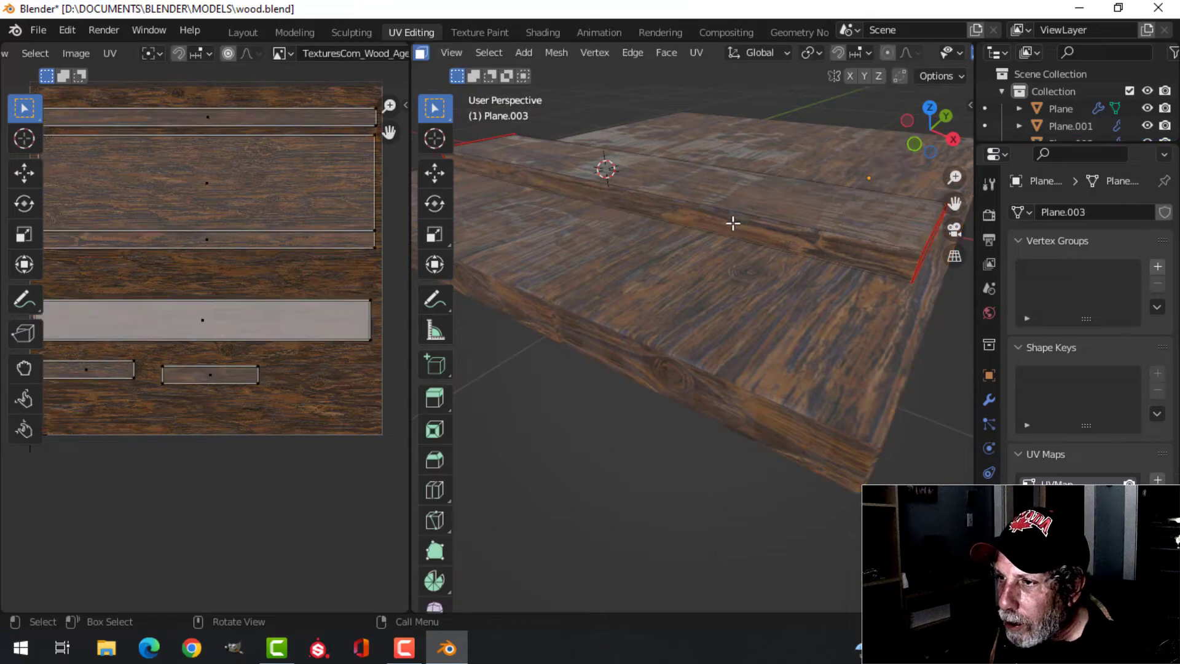
pyautogui.click(733, 223)
pyautogui.scroll(-4, 733, 223)
pyautogui.moveTo(331, 304)
pyautogui.mouseDown(button='middle')
pyautogui.moveTo(388, 315)
pyautogui.moveTo(346, 313)
pyautogui.mouseUp(button='middle')
pyautogui.scroll(2, 337, 309)
pyautogui.press('g')
pyautogui.click(321, 336)
# - Return to Object Mode and select the raised crosswise plank
pyautogui.moveTo(755, 274); pyautogui.dragTo(717, 289, button='middle')
pyautogui.press('Tab')
pyautogui.scroll(-4, 697, 256)
pyautogui.click(680, 283)
pyautogui.scroll(4, 662, 313)
pyautogui.click(632, 273)
# - Duplicate the crosswise plank and slide the copy, Plane.004, to the right along Y
pyautogui.hotkey('shift', 'd')
pyautogui.rightClick(718, 289)
pyautogui.press('g')
pyautogui.press('y')
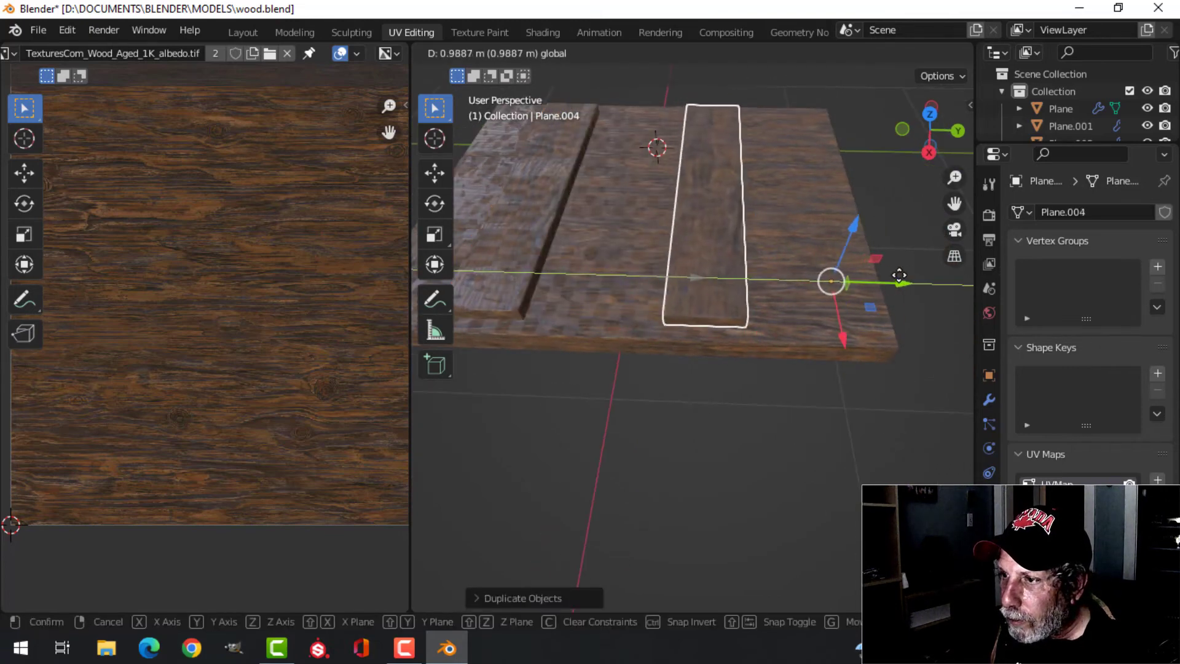
pyautogui.click(762, 280)
# - Move all of Plane.004's UVs upward onto different wood grain
pyautogui.press('Tab')
pyautogui.press('a')
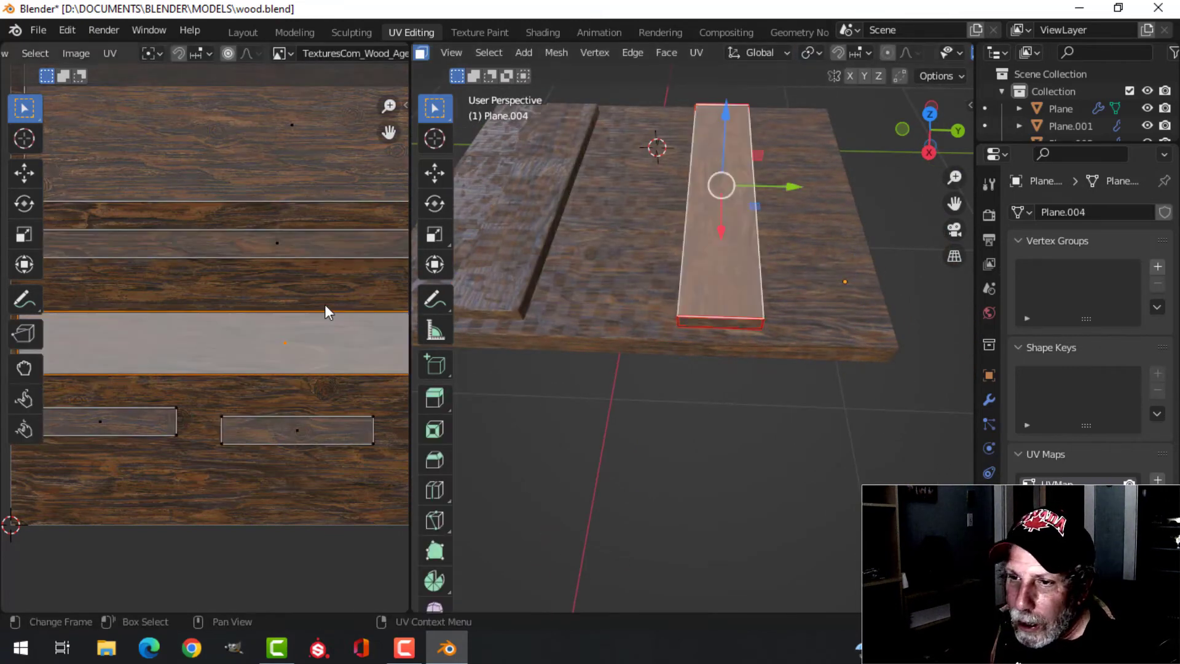
pyautogui.scroll(-3, 308, 323)
pyautogui.press('g')
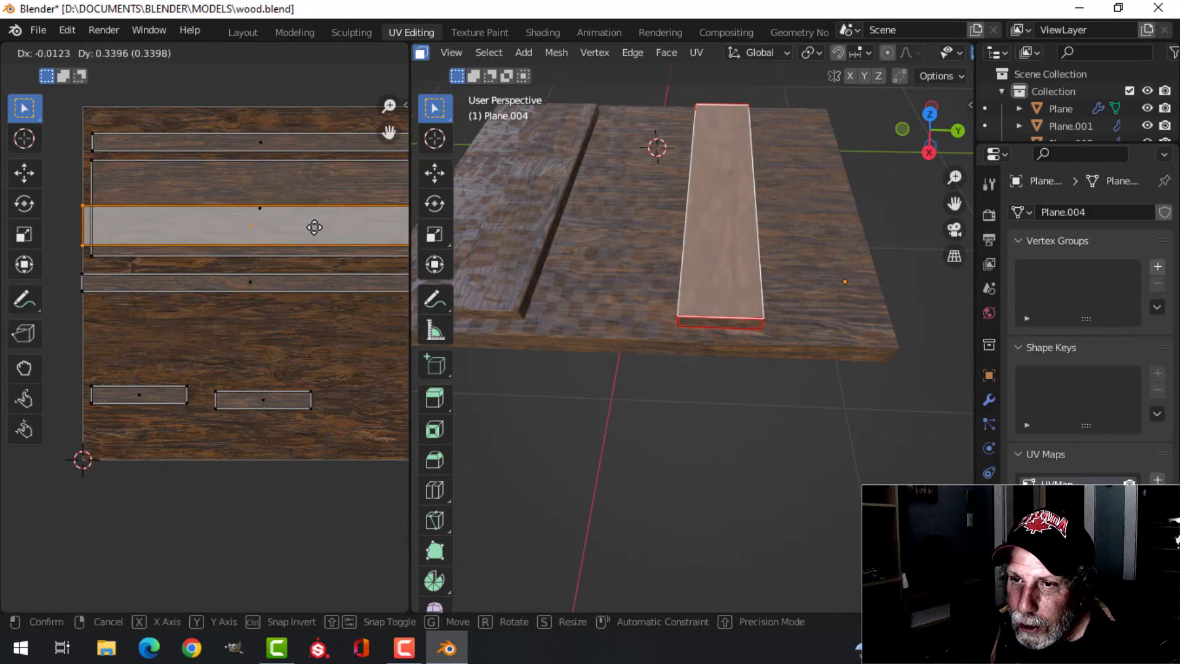
pyautogui.click(313, 227)
pyautogui.press('Tab')
pyautogui.moveTo(712, 317); pyautogui.dragTo(574, 319, button='middle')
# - Back in the Layout workspace, select the raised plank Plane.003
pyautogui.click(244, 32)
pyautogui.scroll(5, 621, 283)
pyautogui.click(632, 286)
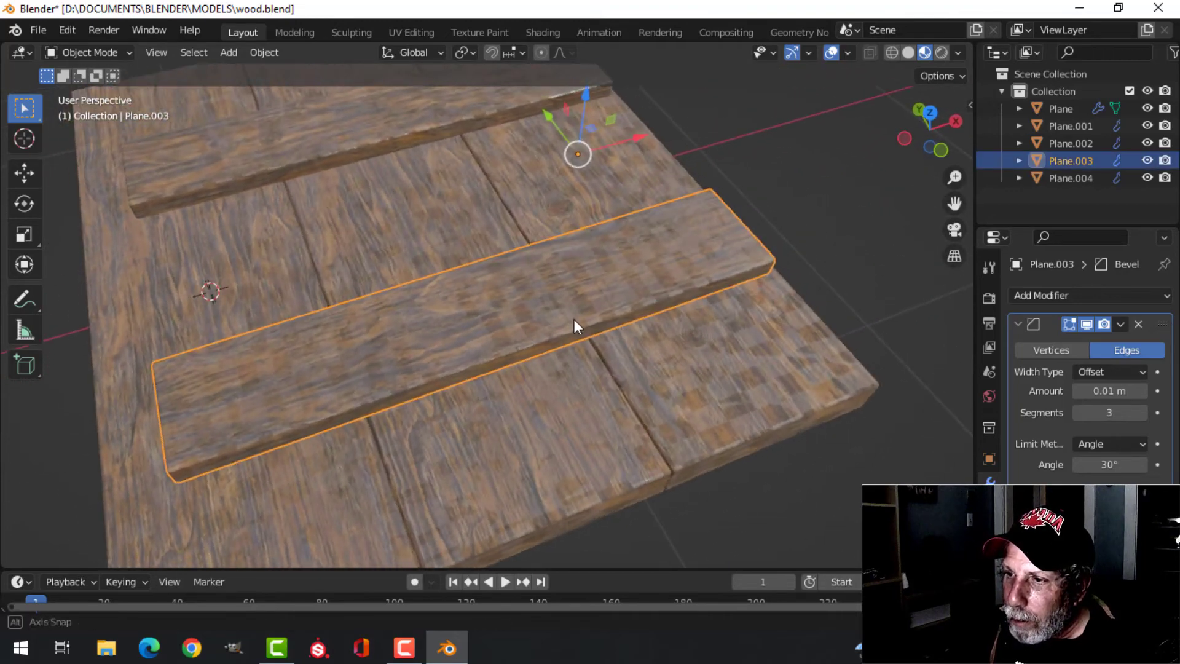
# - Load grunge-overlay-1.png into the roughness image node in place of the decal
pyautogui.click(658, 350)
pyautogui.click(444, 317)
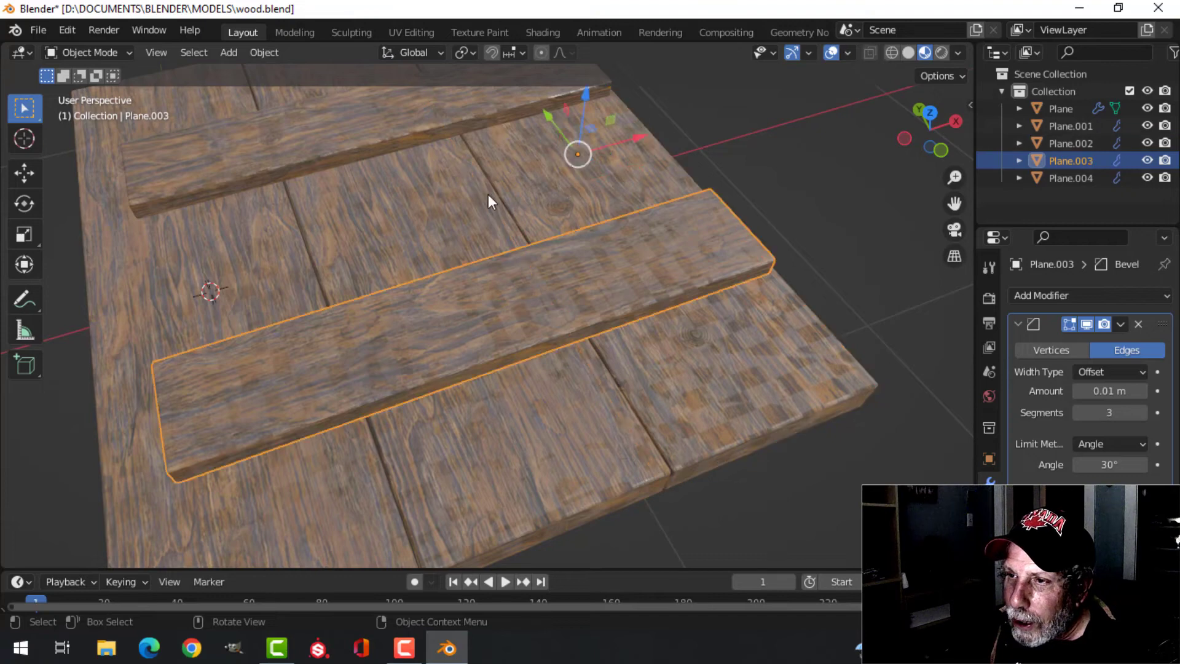
pyautogui.click(544, 29)
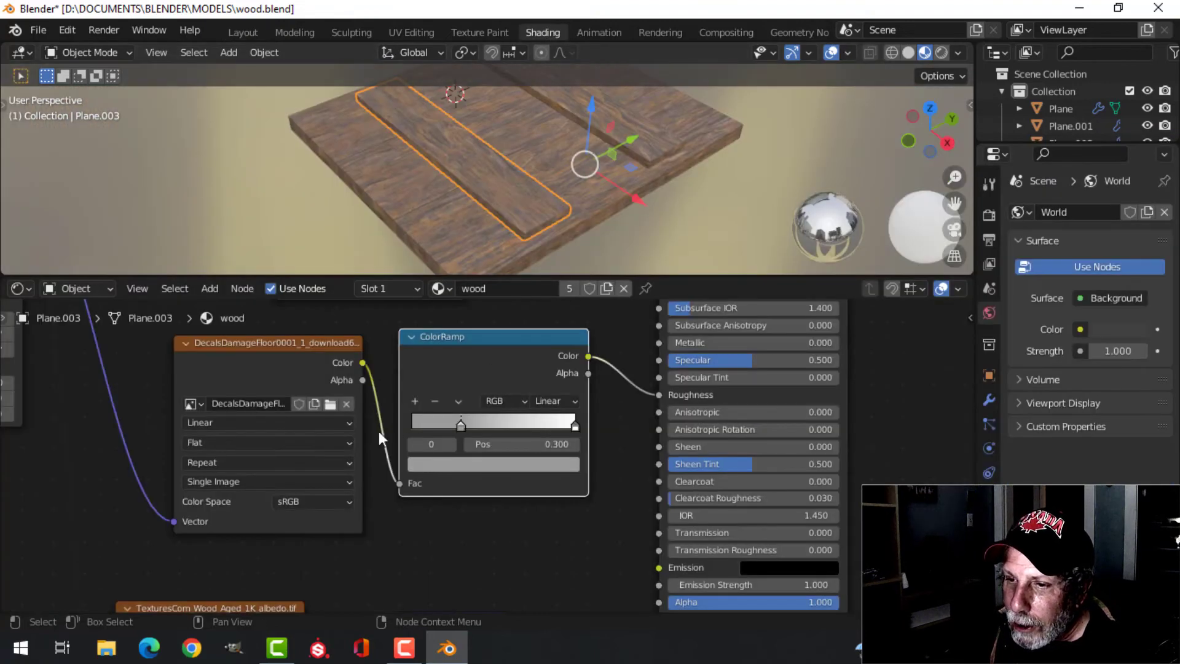
pyautogui.click(334, 404)
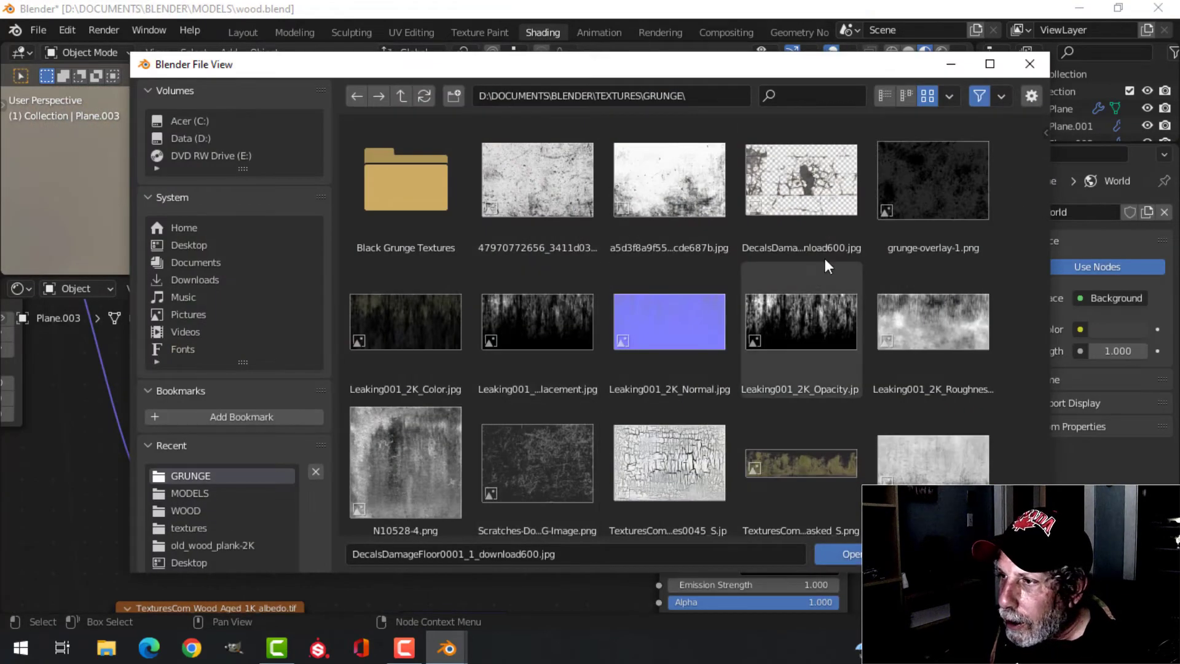
pyautogui.click(931, 201)
pyautogui.click(832, 554)
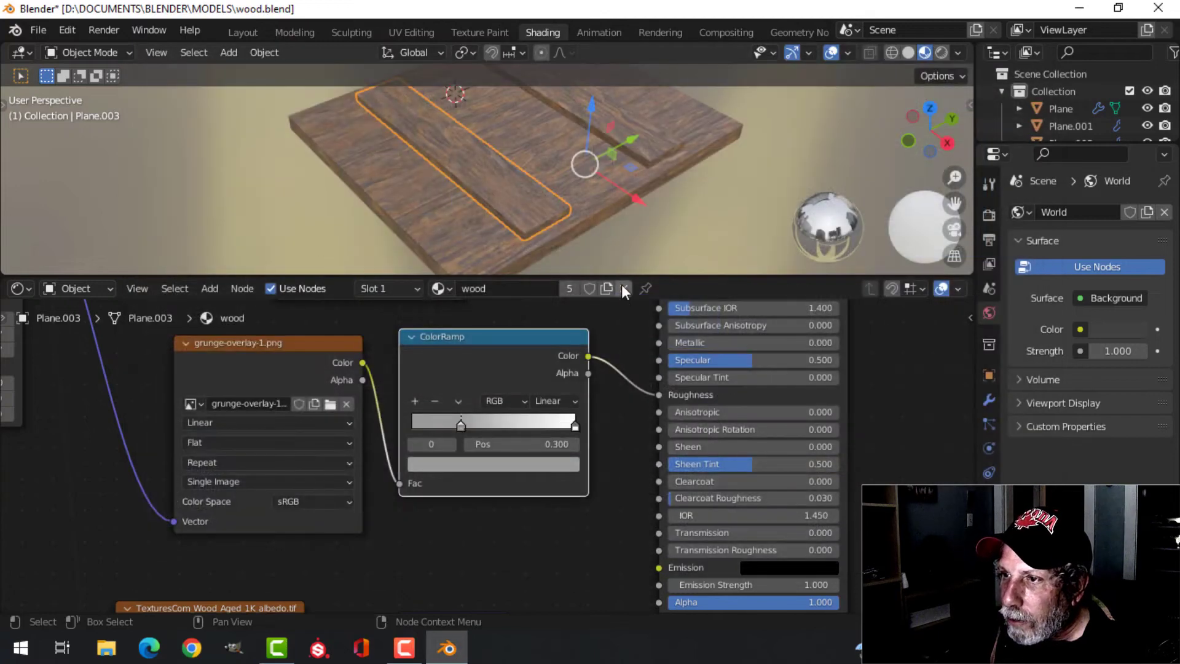
pyautogui.hotkey('alt', 'a')
pyautogui.moveTo(535, 199); pyautogui.dragTo(525, 229, button='middle')
pyautogui.scroll(4, 525, 229)
pyautogui.scroll(-4, 525, 229)
# - Slide Plane.003 and Plane.004 together about 0.1 m left along X
pyautogui.click(249, 31)
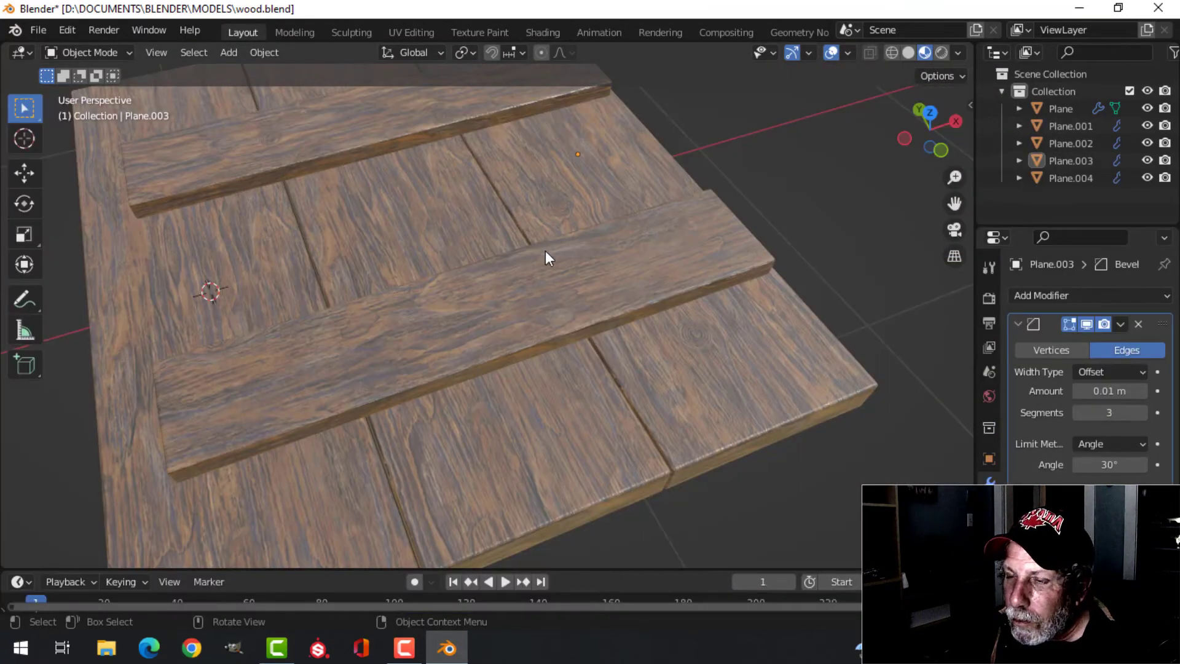
pyautogui.moveTo(551, 247)
pyautogui.mouseDown(button='middle')
pyautogui.moveTo(647, 190)
pyautogui.moveTo(589, 254)
pyautogui.moveTo(603, 246)
pyautogui.moveTo(558, 271)
pyautogui.mouseUp(button='middle')
pyautogui.click(559, 271)
pyautogui.keyDown('shift'); pyautogui.click(499, 134); pyautogui.keyUp('shift')
pyautogui.moveTo(566, 101); pyautogui.dragTo(544, 109)
pyautogui.hotkey('alt', 'a')
pyautogui.moveTo(548, 152); pyautogui.dragTo(603, 261, button='middle')
pyautogui.scroll(-1, 580, 300)
pyautogui.keyDown('shift'); pyautogui.moveTo(577, 302); pyautogui.dragTo(577, 231, button='middle'); pyautogui.keyUp('shift')
pyautogui.scroll(4, 578, 230)
pyautogui.moveTo(627, 259); pyautogui.dragTo(757, 315, button='middle')
pyautogui.scroll(-5, 579, 229)
pyautogui.scroll(3, 577, 263)
pyautogui.scroll(-2, 589, 298)
# - Enable Ambient Occlusion in the Render Properties
pyautogui.click(986, 300)
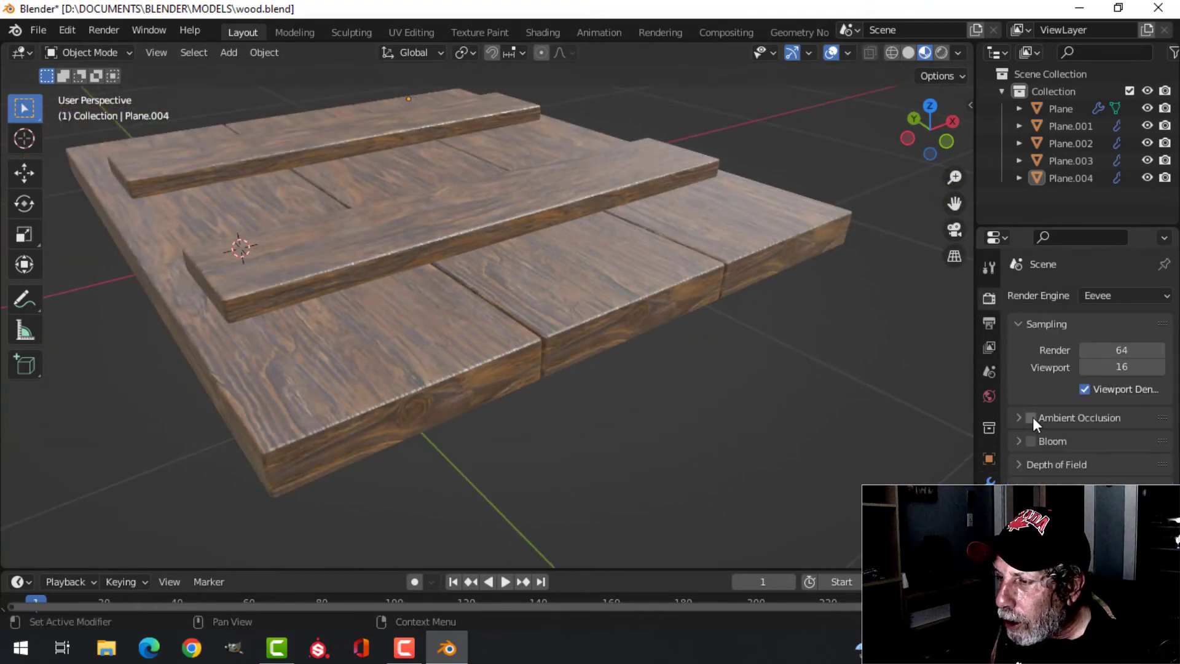
pyautogui.scroll(1, 550, 271)
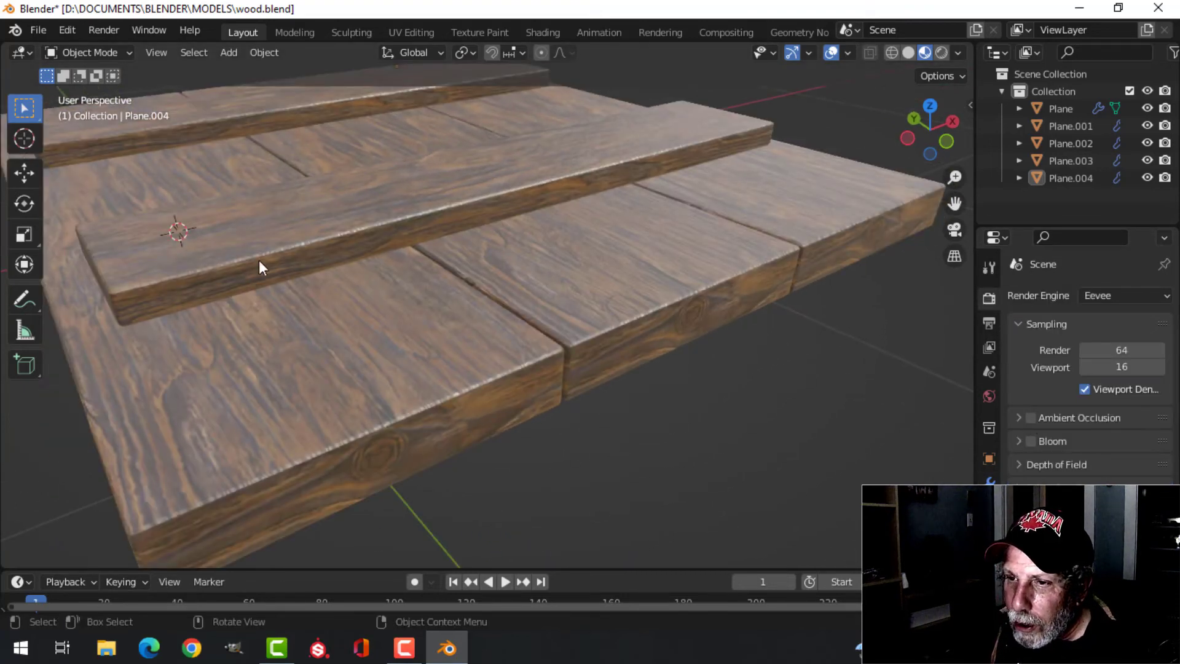
pyautogui.click(1032, 418)
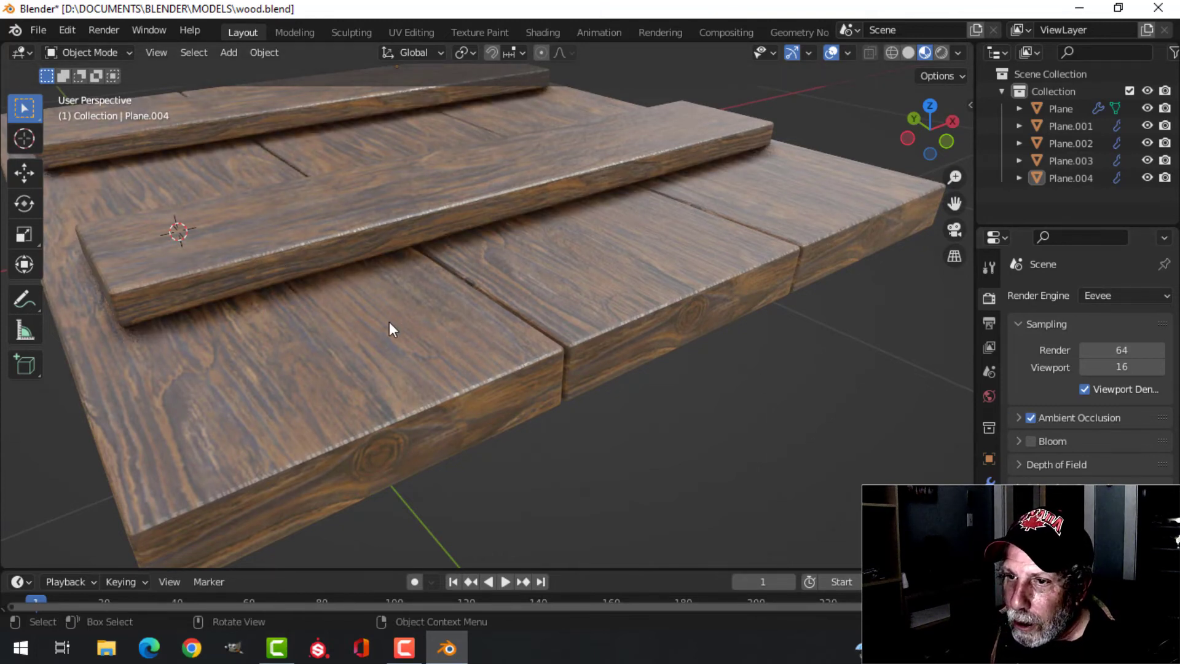
# - Lower Plane.003 and Plane.004 along Z down onto the floor planks
pyautogui.click(319, 231)
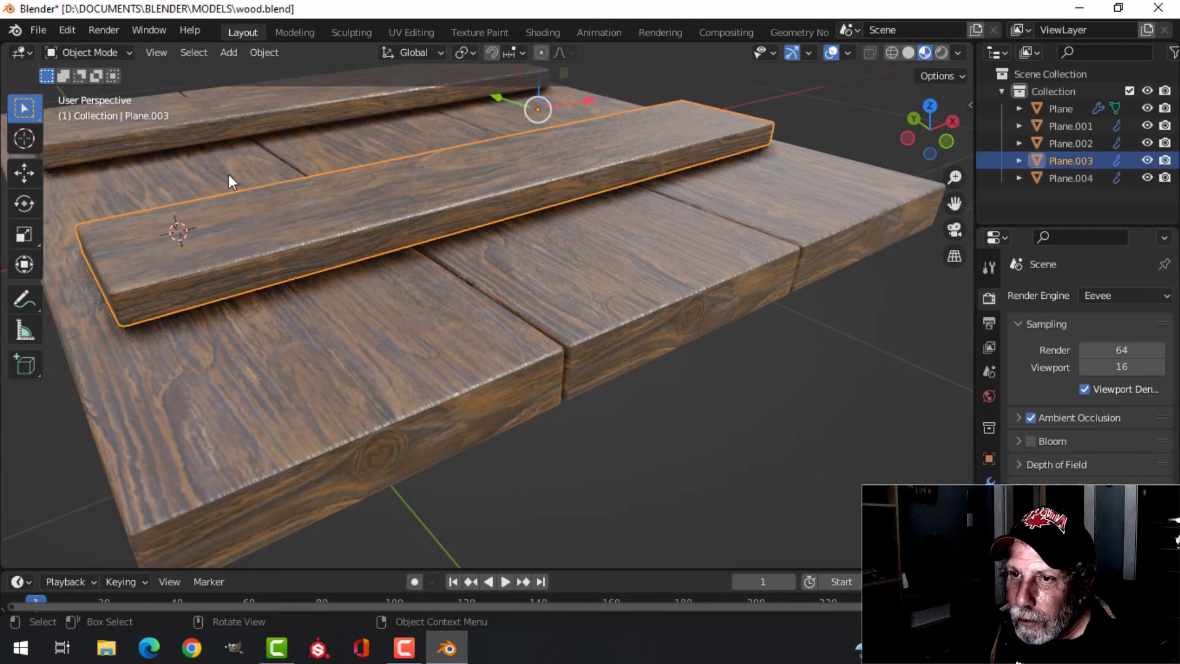
pyautogui.keyDown('shift'); pyautogui.click(232, 126); pyautogui.keyUp('shift')
pyautogui.moveTo(391, 199); pyautogui.dragTo(534, 204, button='middle')
pyautogui.moveTo(308, 72); pyautogui.dragTo(309, 78)
pyautogui.click(707, 126)
pyautogui.moveTo(707, 130); pyautogui.dragTo(582, 273, button='middle')
pyautogui.scroll(-3, 589, 226)
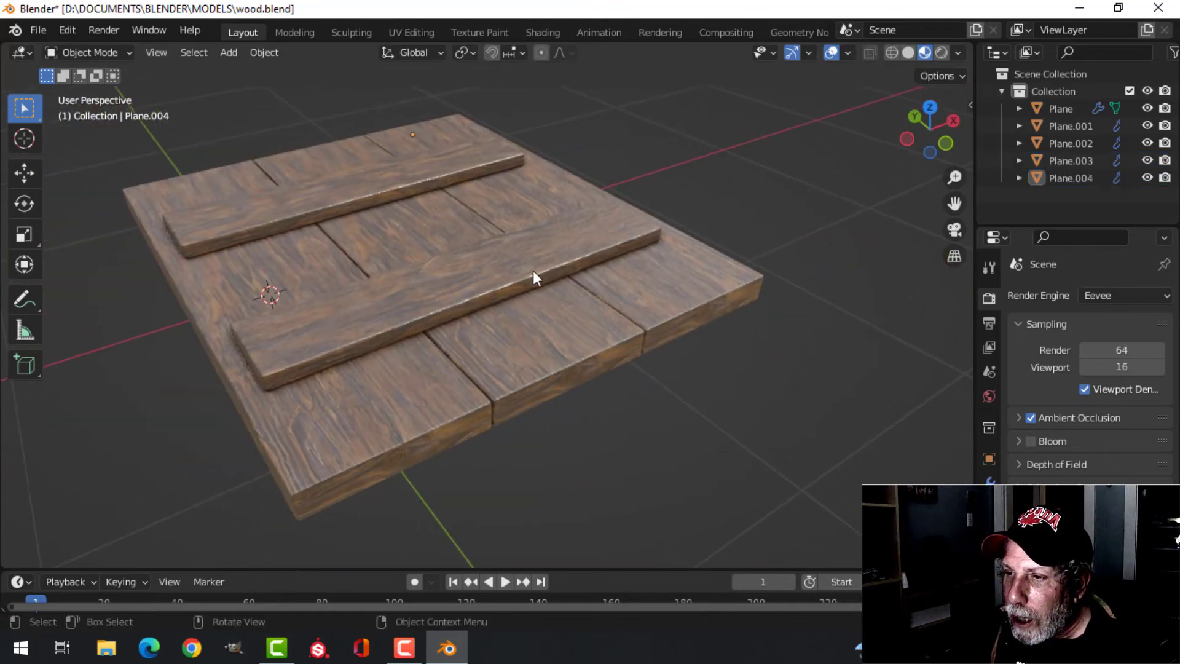
# - Compare ambient occlusion off and on, then set its Factor to 2.00
pyautogui.click(1030, 418)
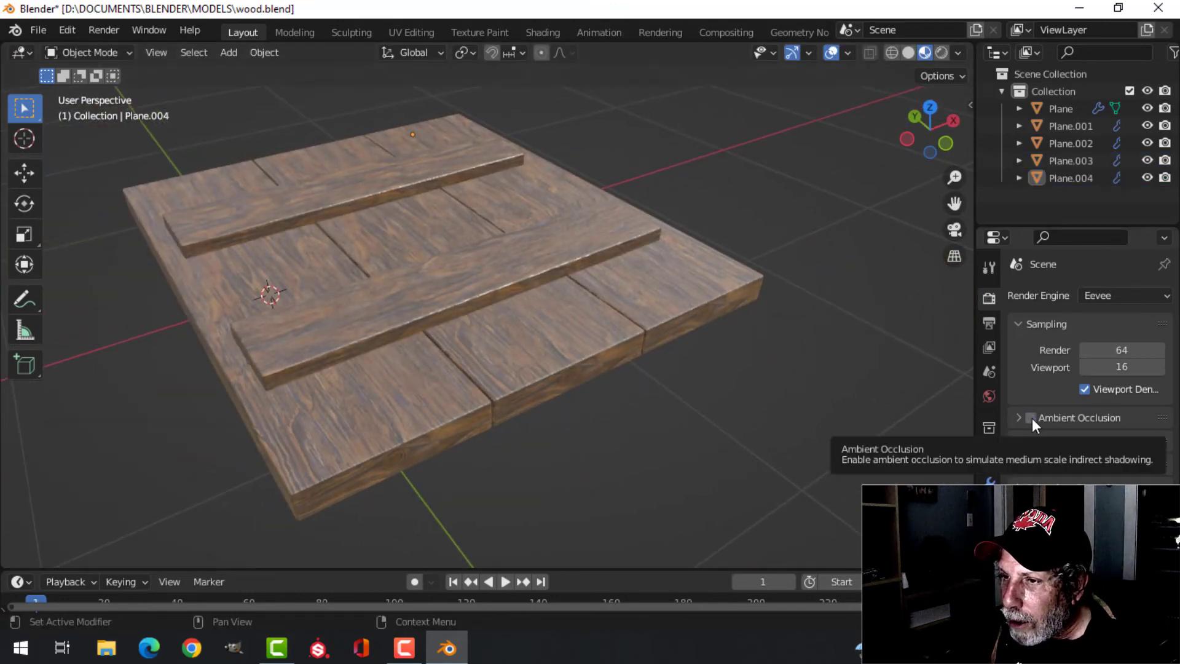
pyautogui.click(1031, 418)
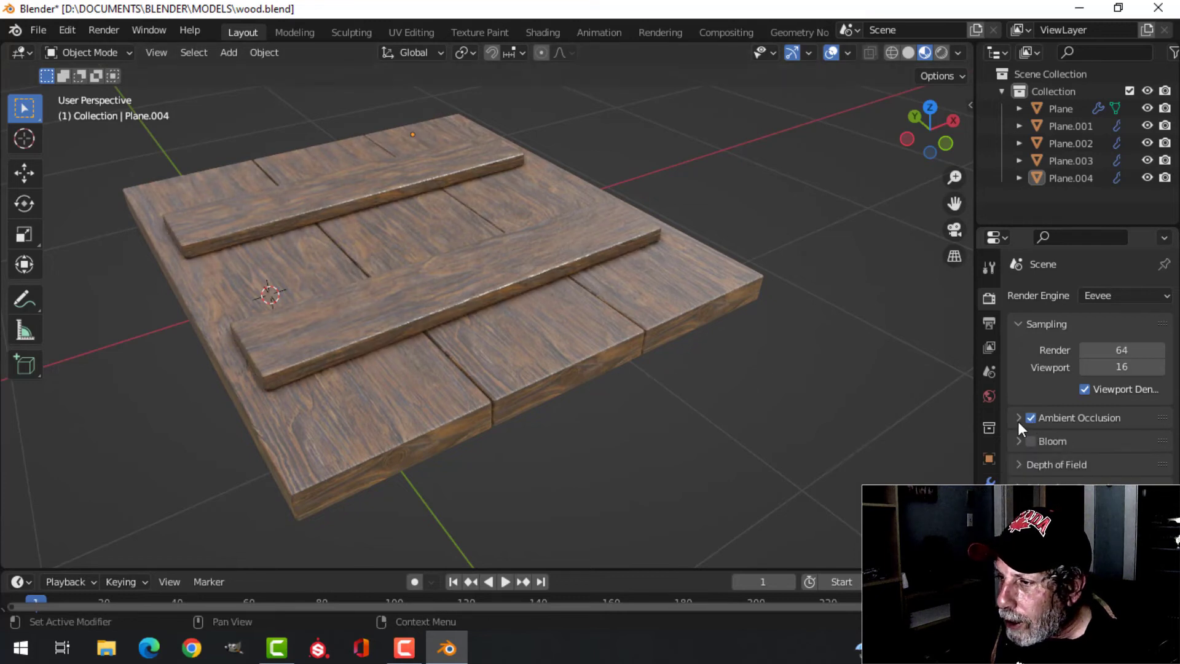
pyautogui.click(1018, 419)
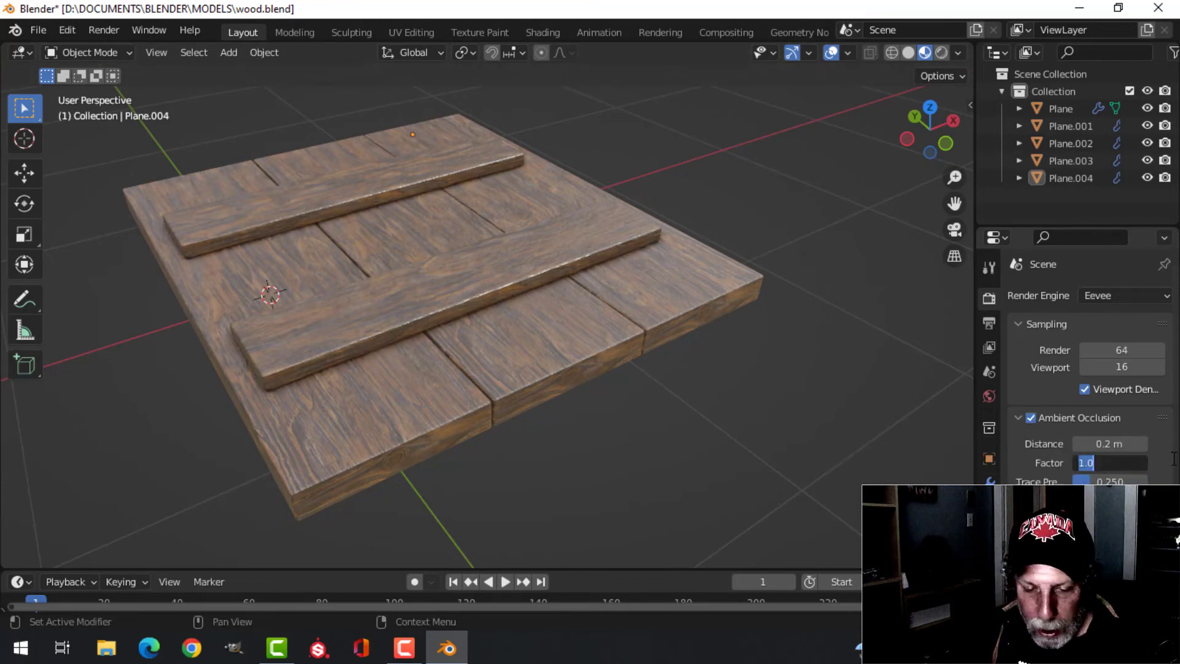
pyautogui.press('Return')
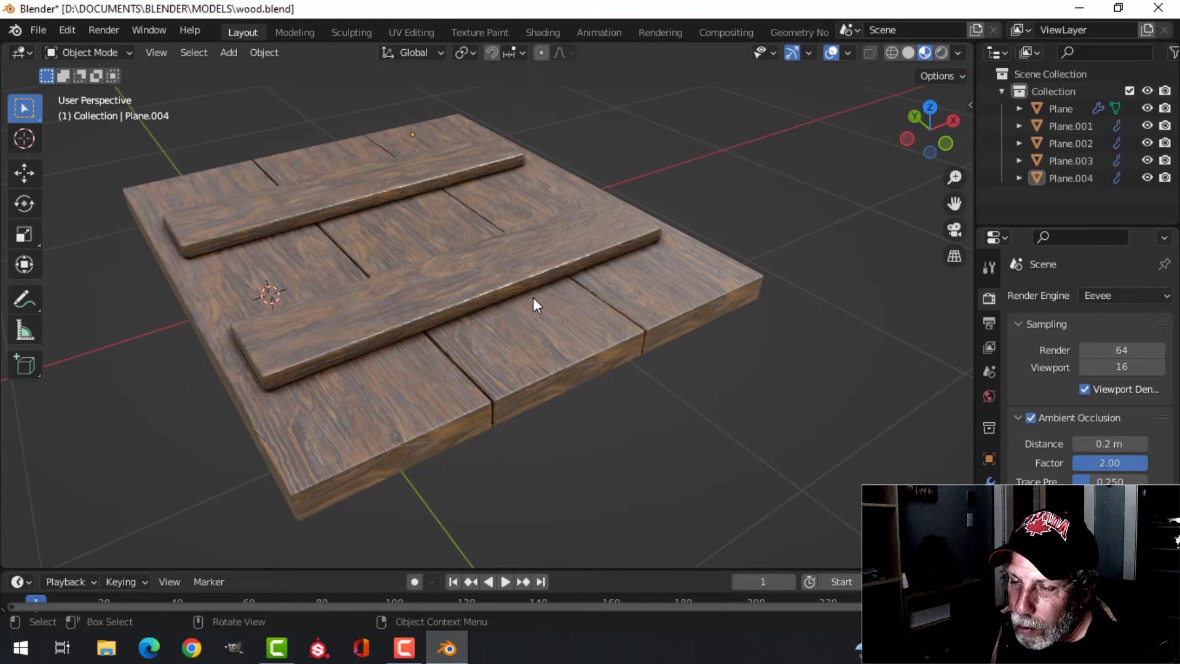
pyautogui.moveTo(535, 297); pyautogui.dragTo(580, 315, button='middle')
pyautogui.scroll(-2, 613, 276)
pyautogui.scroll(3, 580, 315)
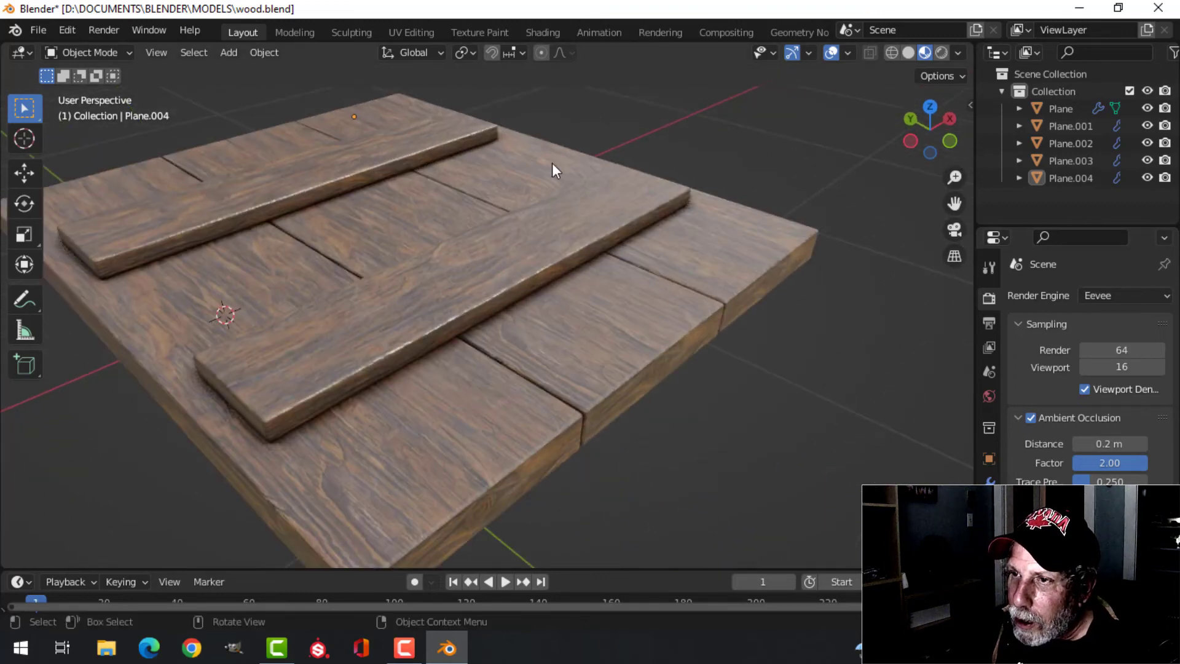
# - Turn Face Orientation on and back off to check the plank normals
pyautogui.click(848, 53)
pyautogui.click(786, 382)
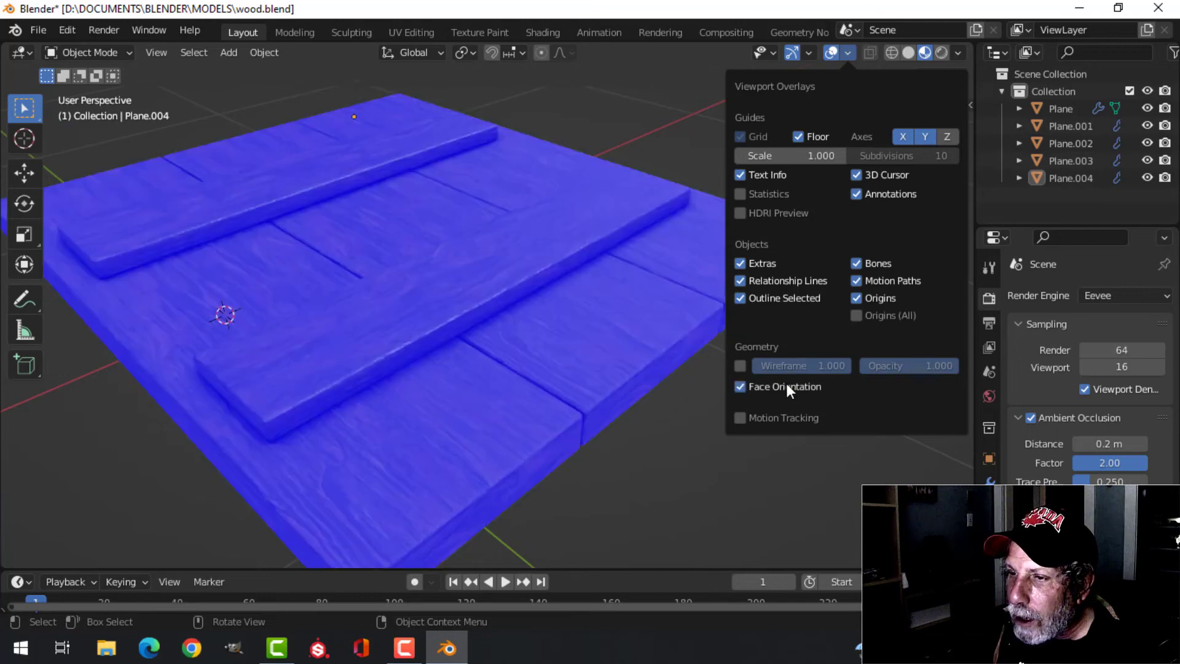
pyautogui.click(786, 385)
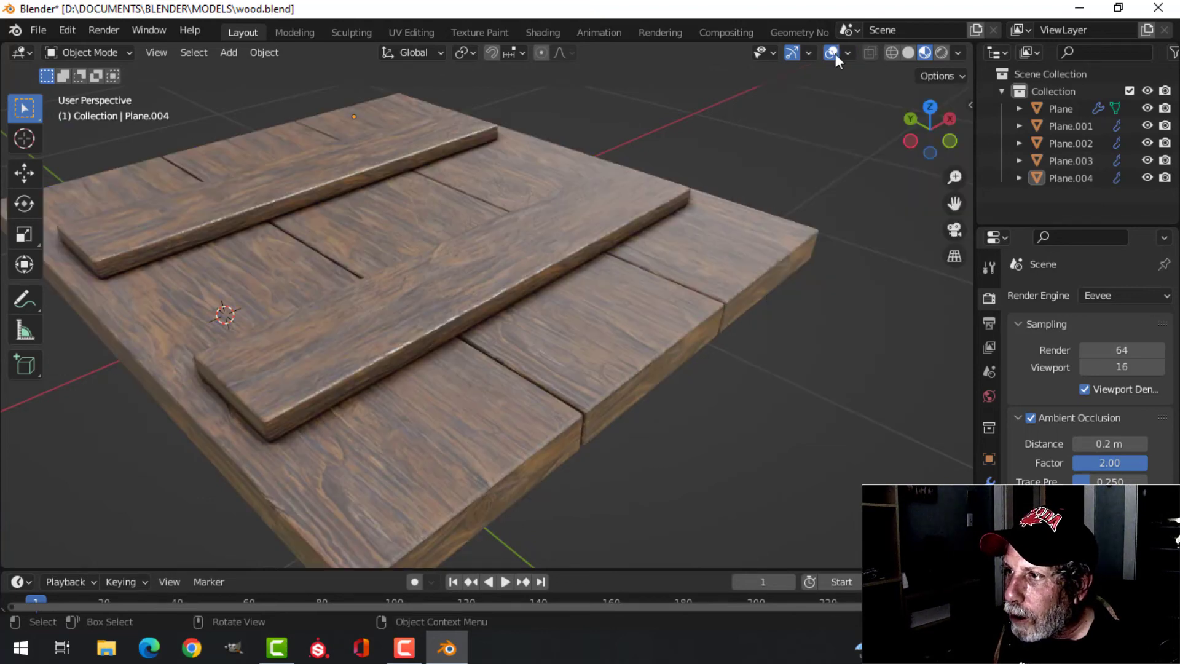
# - Hide the viewport gizmos and overlays, then orbit around the uncluttered board
pyautogui.click(795, 50)
pyautogui.click(832, 50)
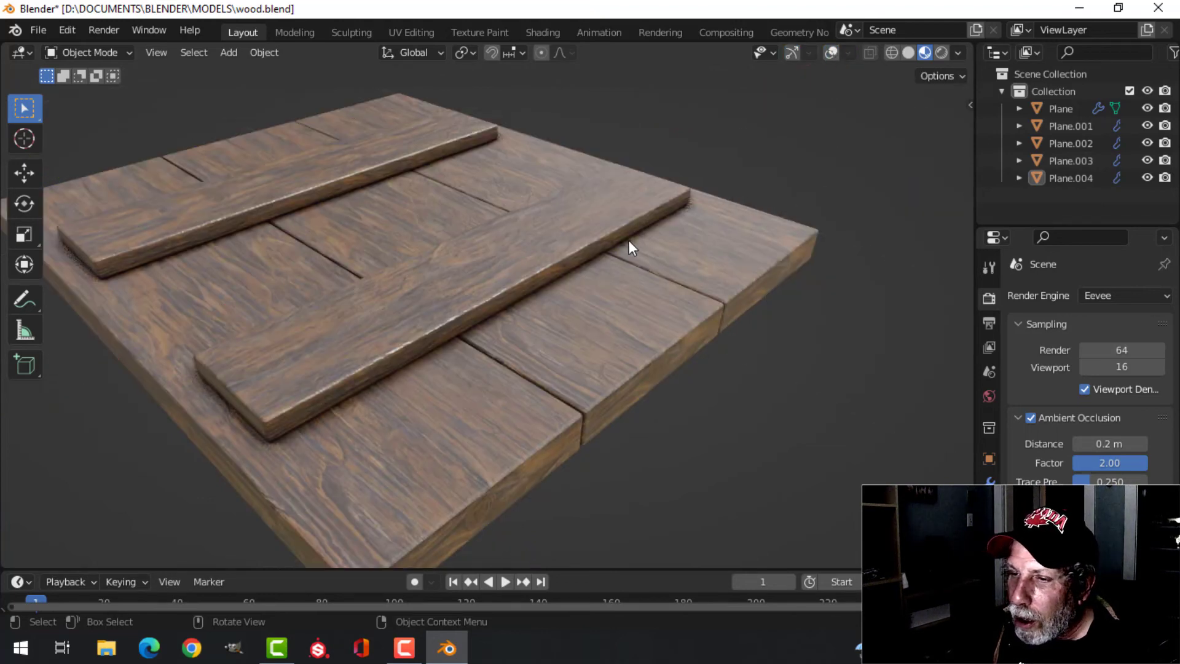
pyautogui.scroll(-3, 628, 239)
pyautogui.moveTo(628, 240); pyautogui.dragTo(732, 288, button='middle')
pyautogui.scroll(3, 626, 292)
pyautogui.scroll(-3, 732, 288)
pyautogui.moveTo(642, 324); pyautogui.dragTo(476, 261, button='middle')
pyautogui.scroll(-2, 627, 345)
pyautogui.scroll(4, 473, 262)
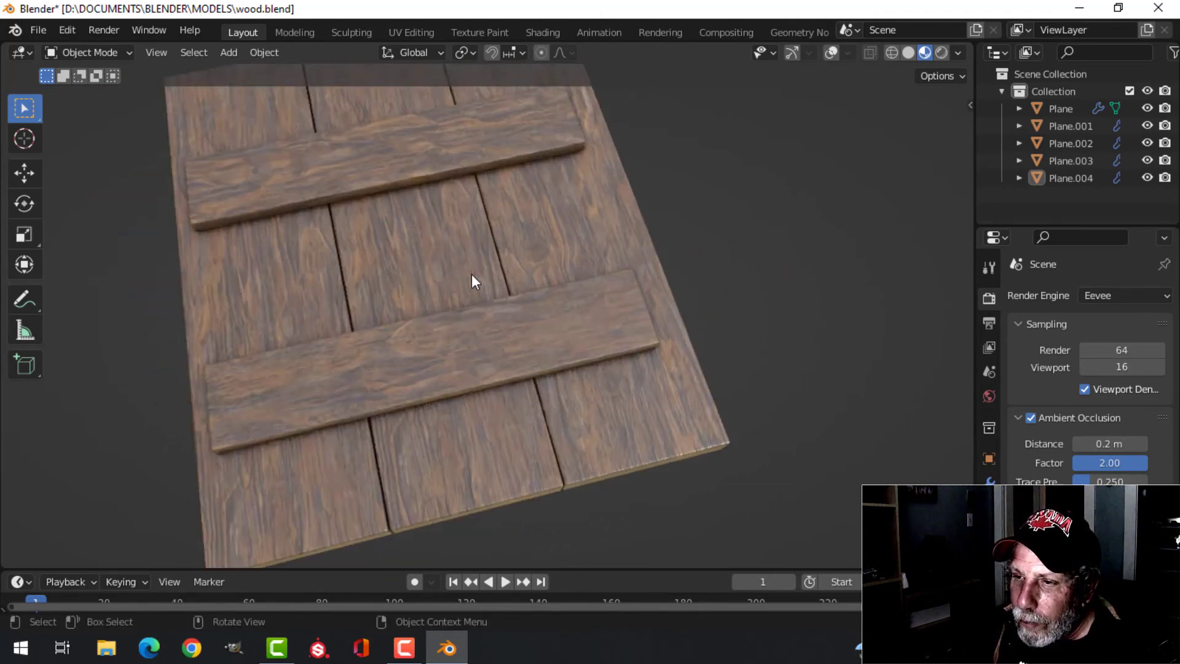
pyautogui.scroll(-4, 391, 264)
pyautogui.moveTo(553, 303); pyautogui.dragTo(582, 242, button='middle')
pyautogui.scroll(2, 583, 241)
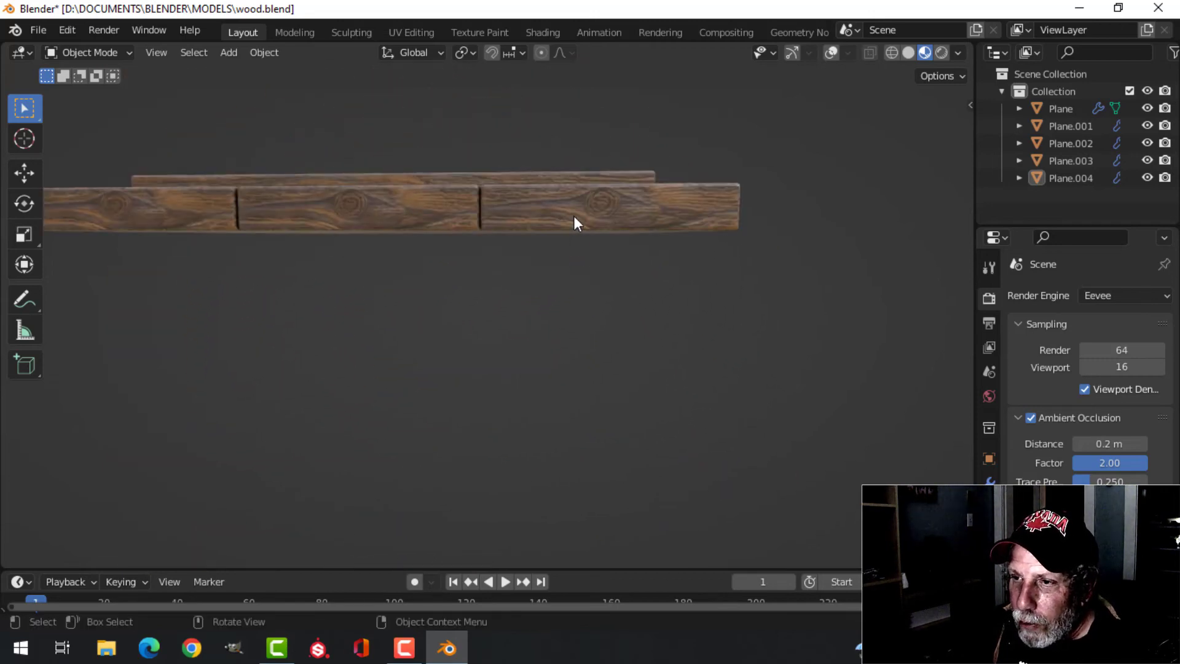
# - Select Plane.002 and turn the viewport gizmos and overlays back on
pyautogui.click(645, 177)
pyautogui.click(791, 53)
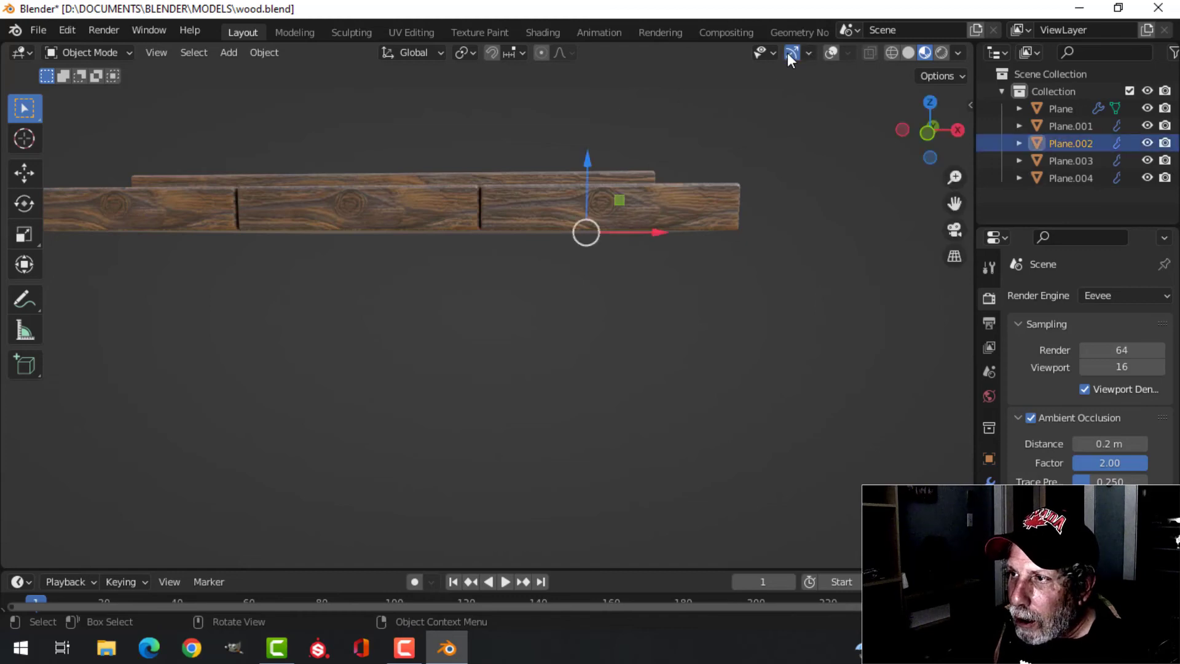
pyautogui.click(829, 53)
# - Move the UV island of Plane.002's end face to another part of the wood image
pyautogui.press('Tab')
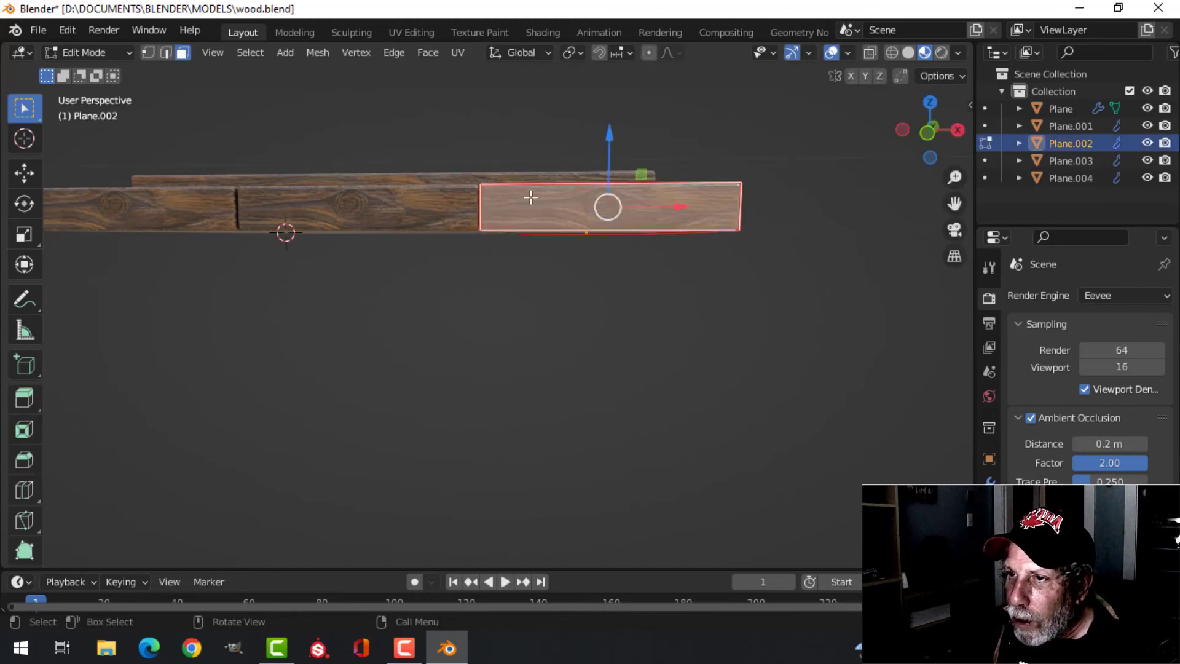
pyautogui.click(409, 32)
pyautogui.scroll(2, 688, 349)
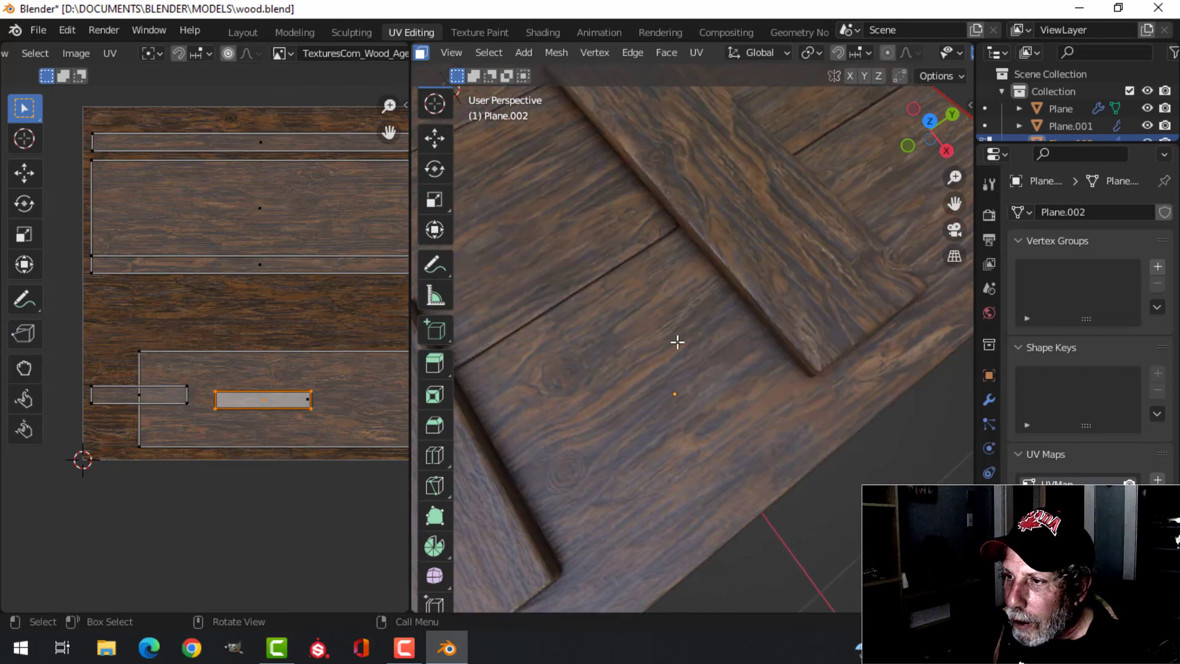
pyautogui.press('KP_Decimal')
pyautogui.moveTo(694, 326); pyautogui.dragTo(775, 250, button='middle')
pyautogui.keyDown('shift'); pyautogui.moveTo(657, 329); pyautogui.dragTo(744, 299, button='middle'); pyautogui.keyUp('shift')
pyautogui.press('g')
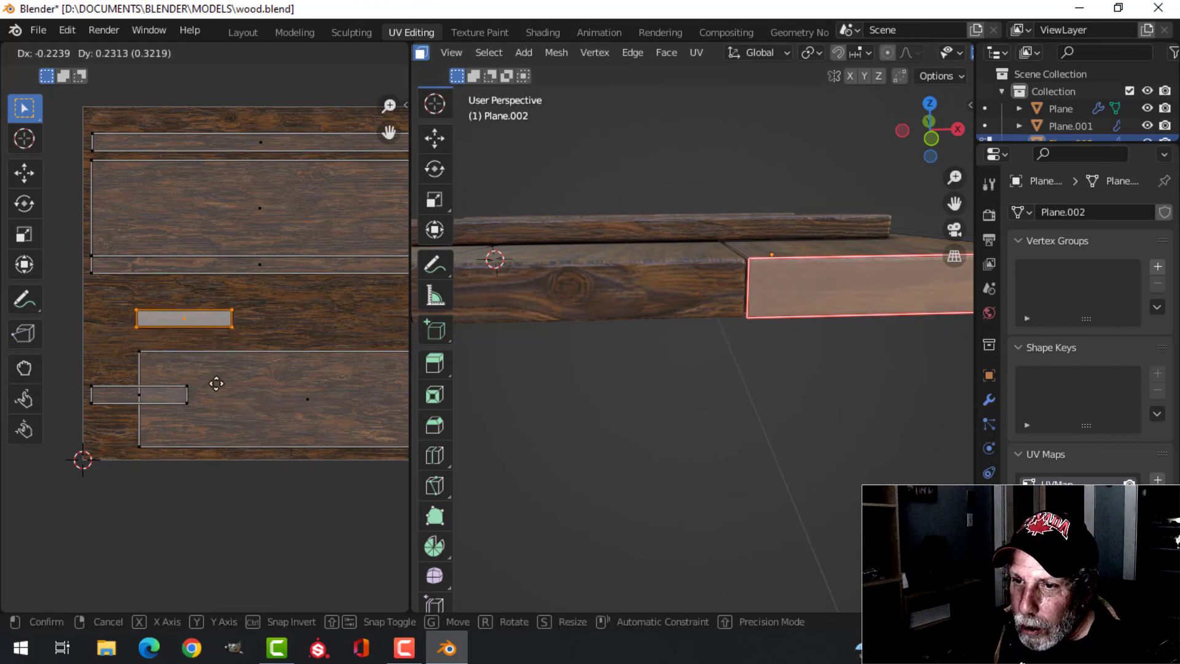
pyautogui.click(233, 393)
pyautogui.press('Tab')
# - Shift the UV island of the floor plank Plane's front end face to new grain
pyautogui.moveTo(757, 333); pyautogui.dragTo(643, 313, button='middle')
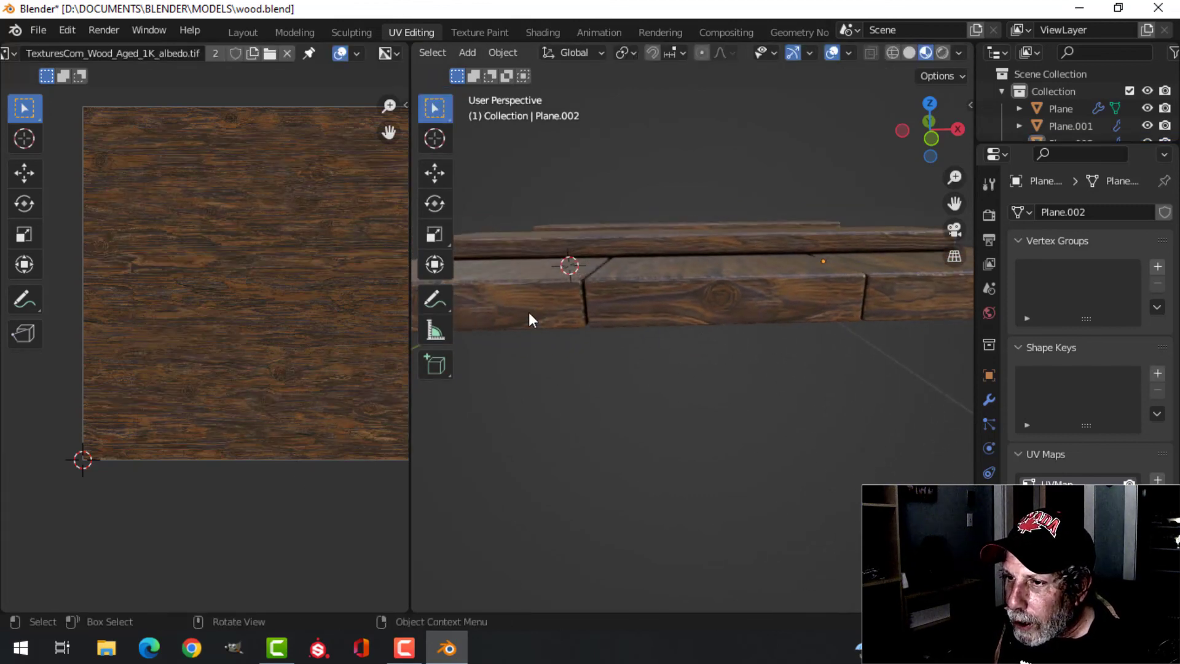
pyautogui.moveTo(528, 312); pyautogui.dragTo(661, 330, button='middle')
pyautogui.click(576, 324)
pyautogui.press('Tab')
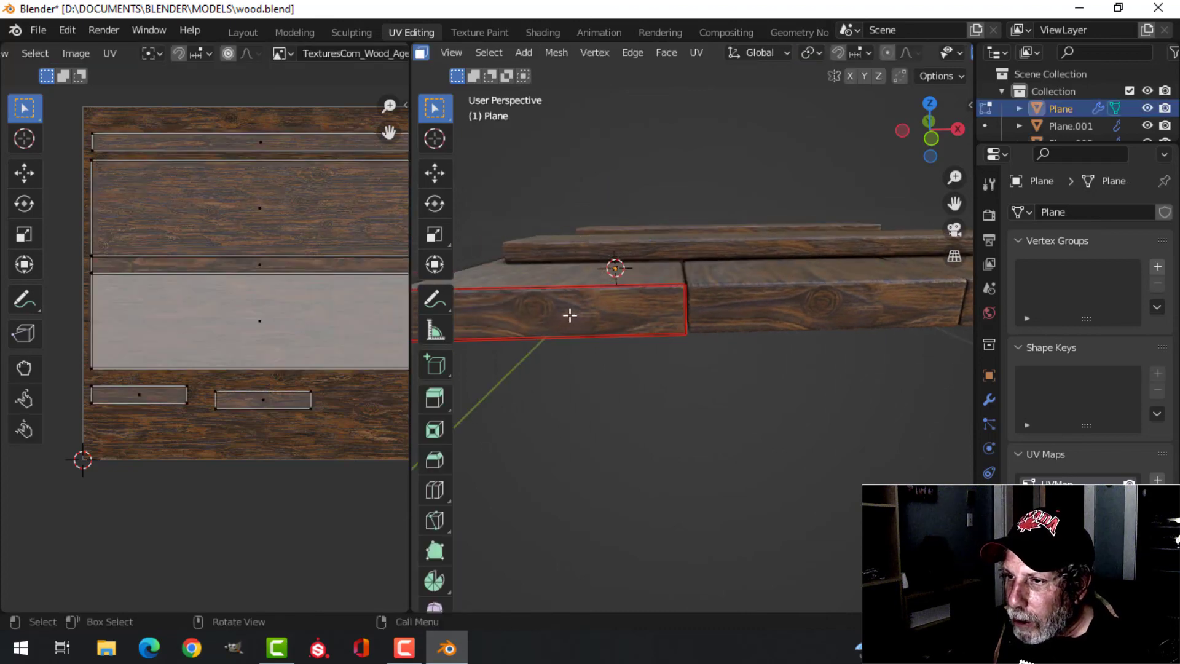
pyautogui.click(569, 315)
pyautogui.scroll(-1, 341, 424)
pyautogui.press('g')
pyautogui.click(380, 430)
pyautogui.press('Tab')
pyautogui.moveTo(680, 349); pyautogui.dragTo(635, 315, button='middle')
# - Return to the Layout workspace and orbit around the finished five-plank board
pyautogui.click(242, 32)
pyautogui.moveTo(551, 292); pyautogui.dragTo(495, 316, button='middle')
pyautogui.scroll(2, 591, 276)
pyautogui.scroll(-5, 590, 277)
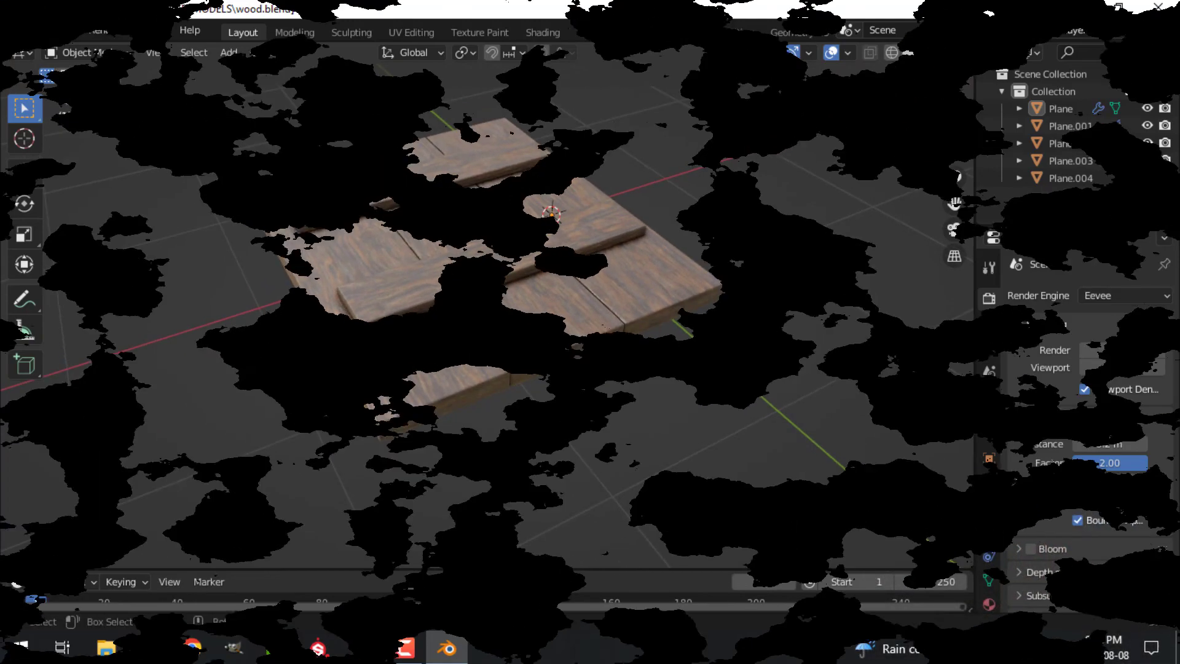